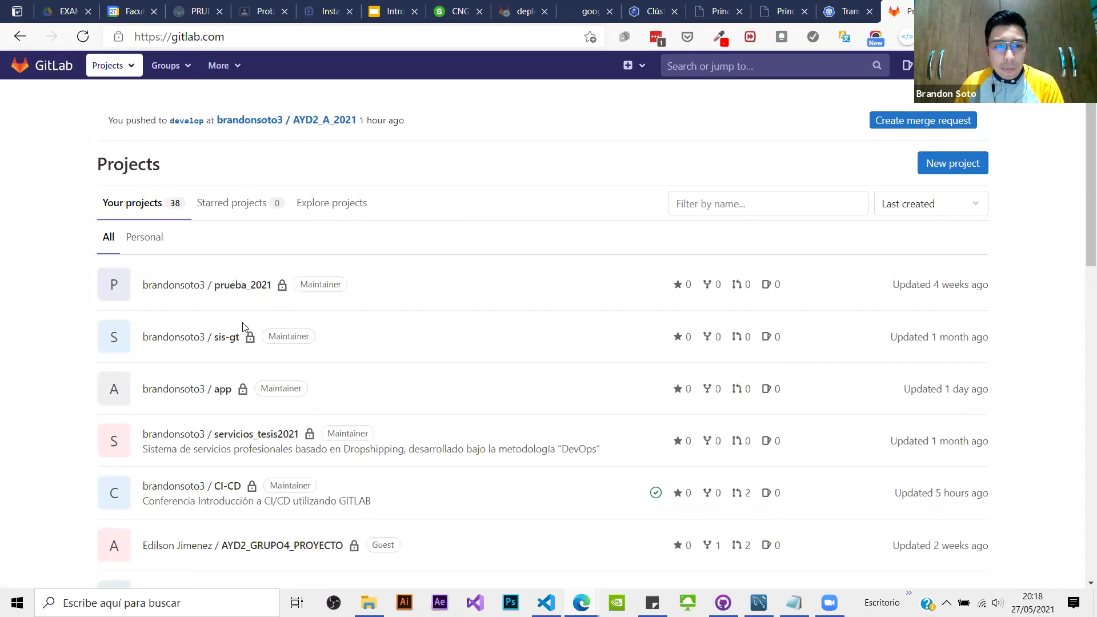
Step: Look through the list of own projects and open the AYD2_A_2021 course project near its end
scroll(243, 329, "down", 4)
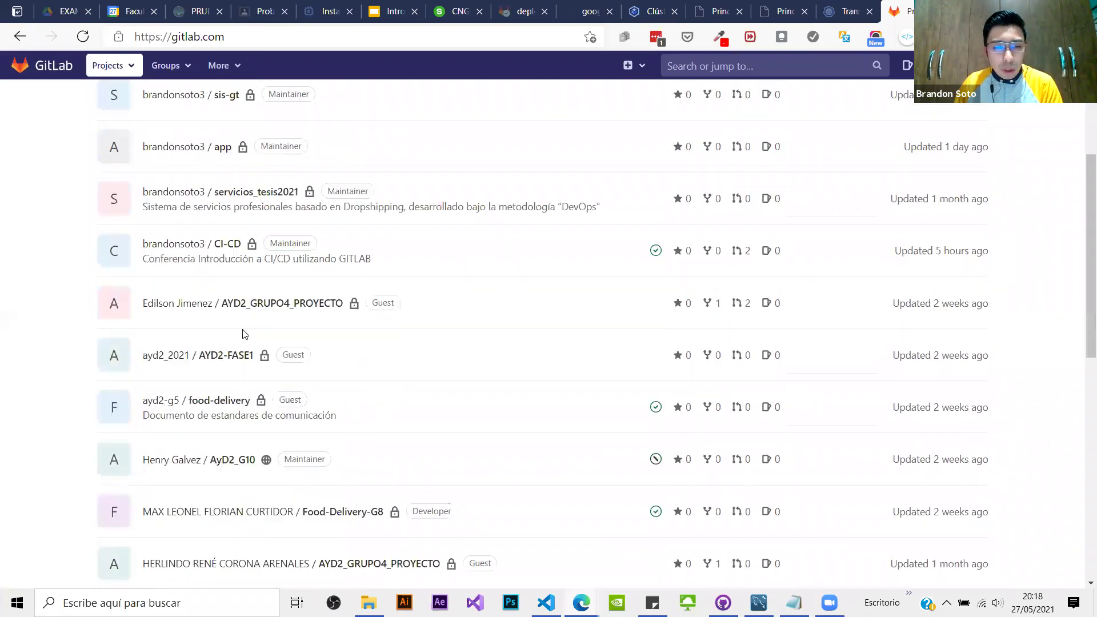
scroll(243, 335, "down", 8)
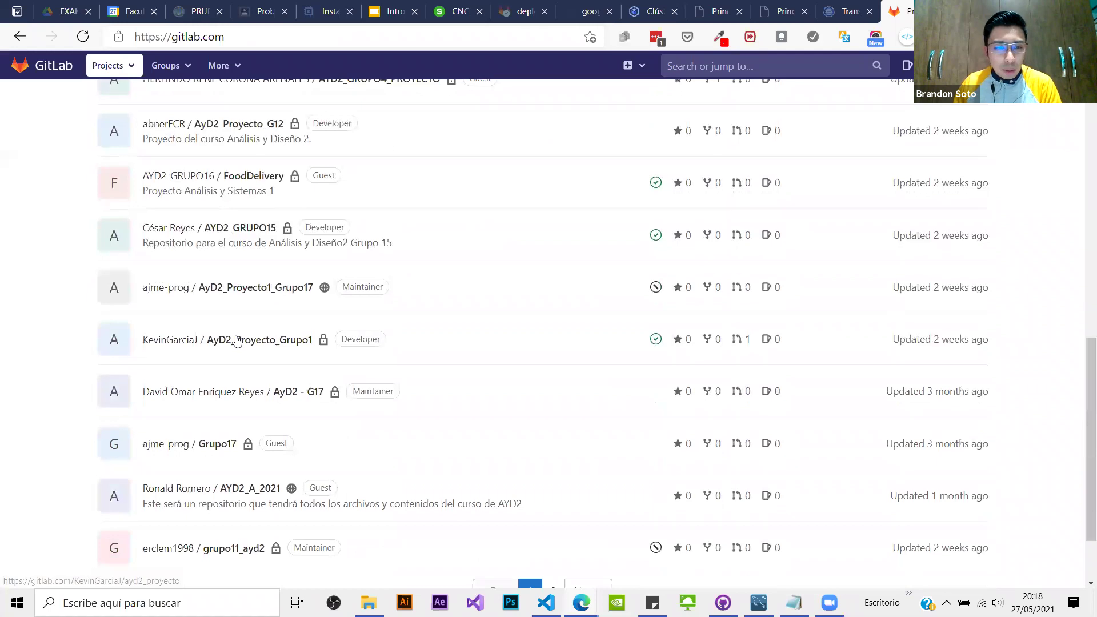
scroll(237, 339, "up", 12)
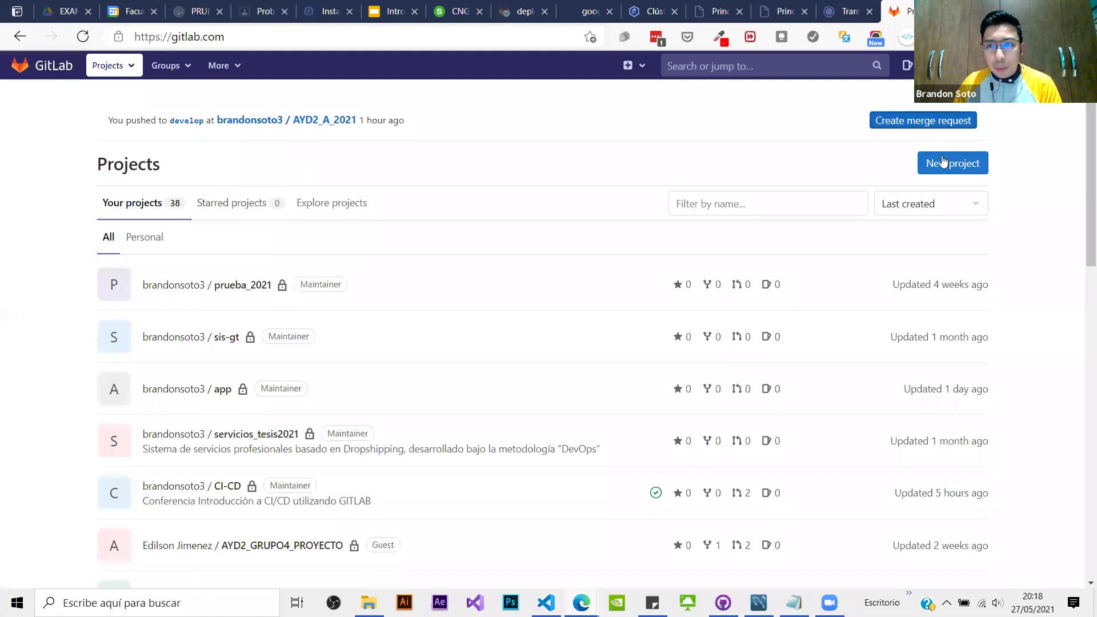
scroll(22, 306, "down", 4)
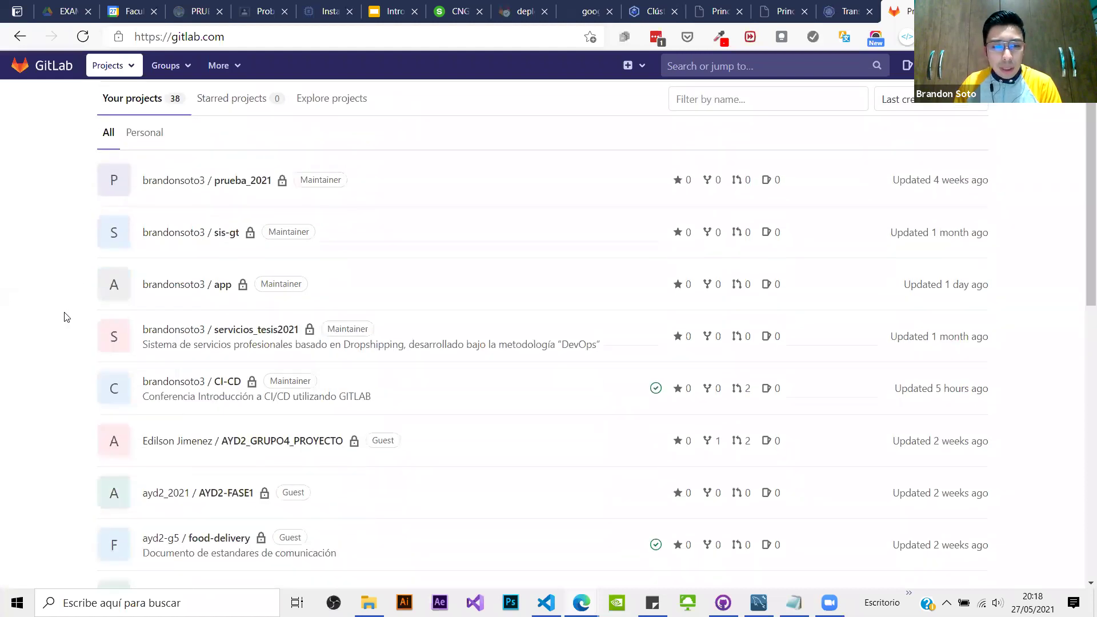
scroll(67, 317, "down", 3)
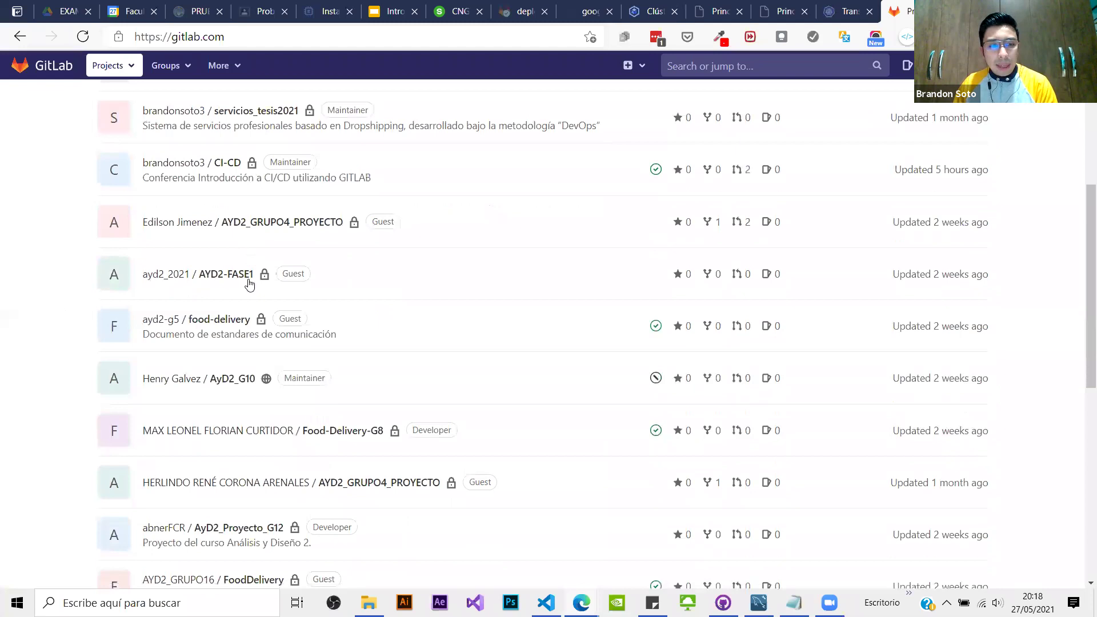
scroll(288, 355, "down", 7)
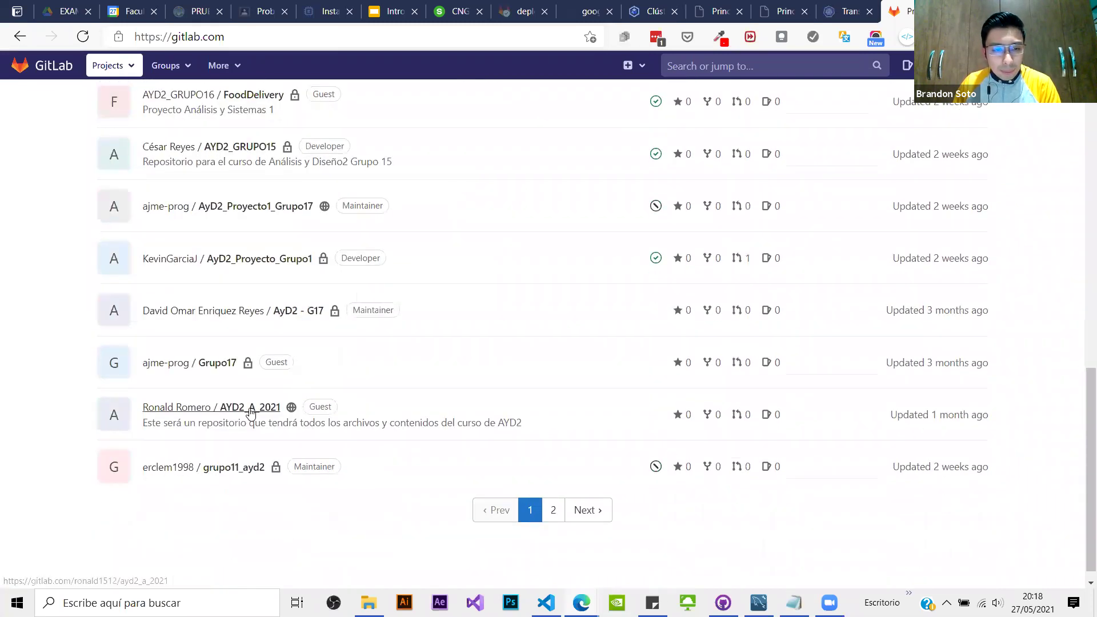
left_click(250, 409)
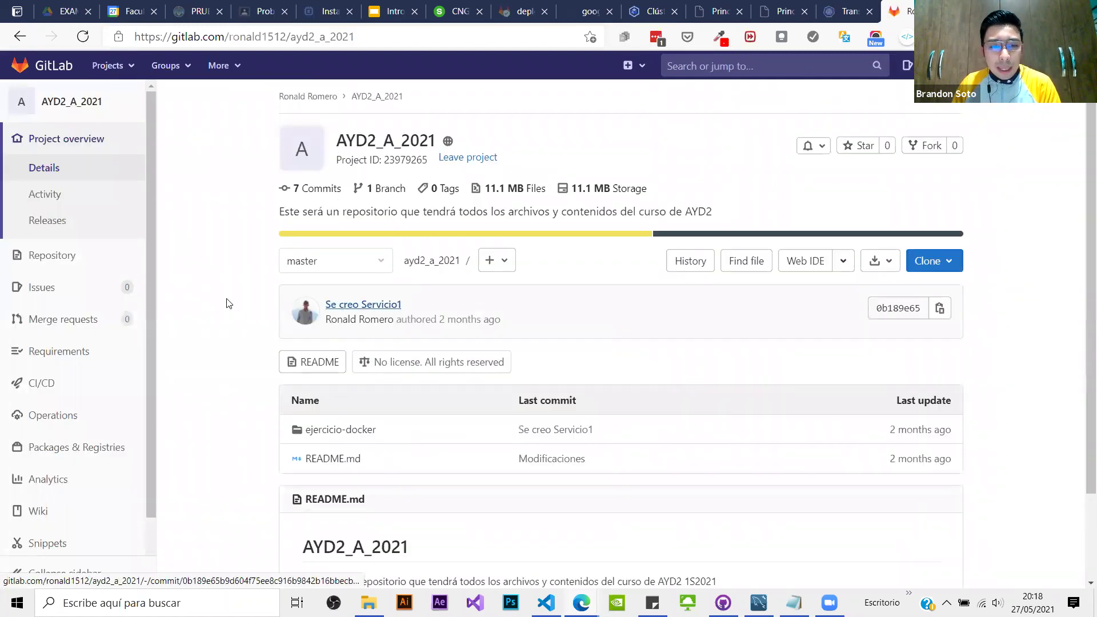
Step: Go to the ayd2_a_2021 project under the signed-in account by its gitlab.com web address
left_click(232, 36)
left_click(232, 38)
key("shift+End")
key("Delete")
key("Down")
key("Down")
key("Return")
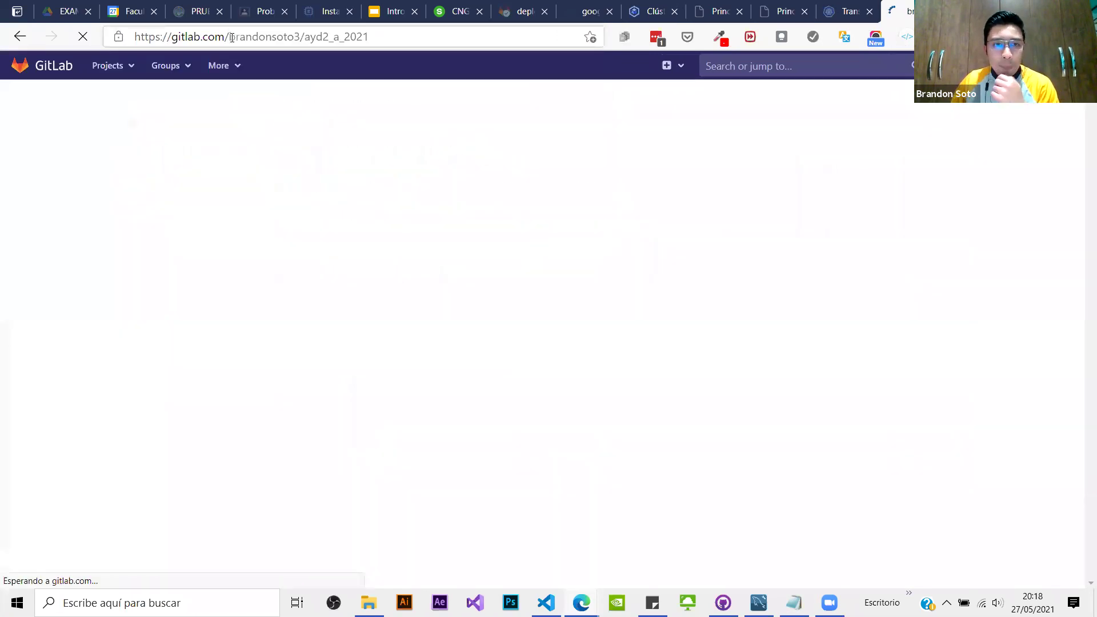
Step: Show the project's list of branches and tags, close it, and look over the repository files on master
left_click(351, 302)
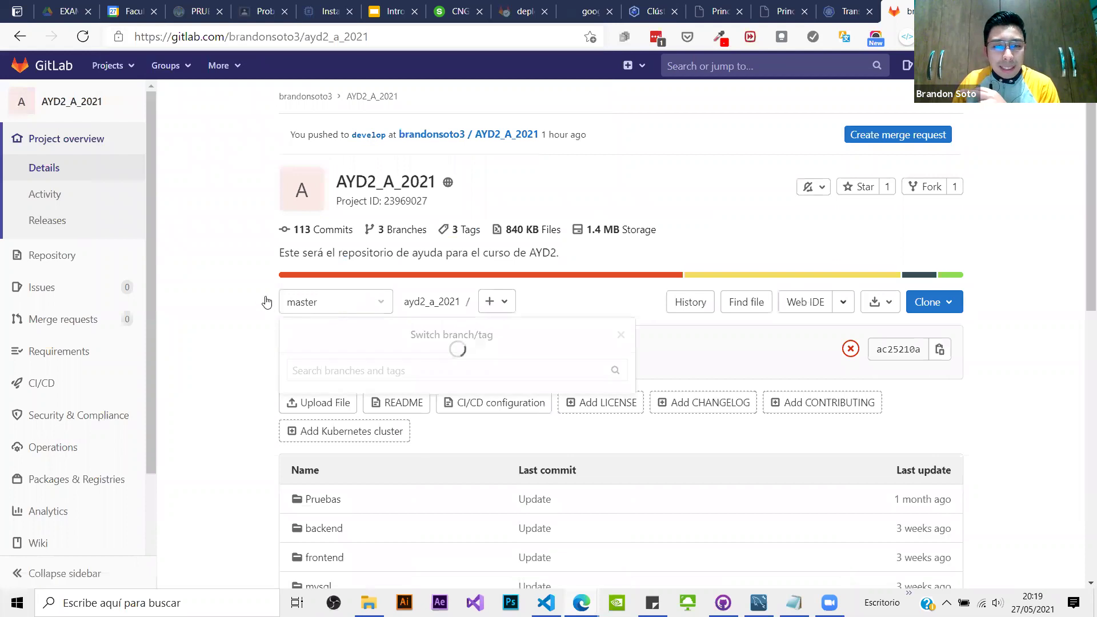
scroll(232, 414, "down", 1)
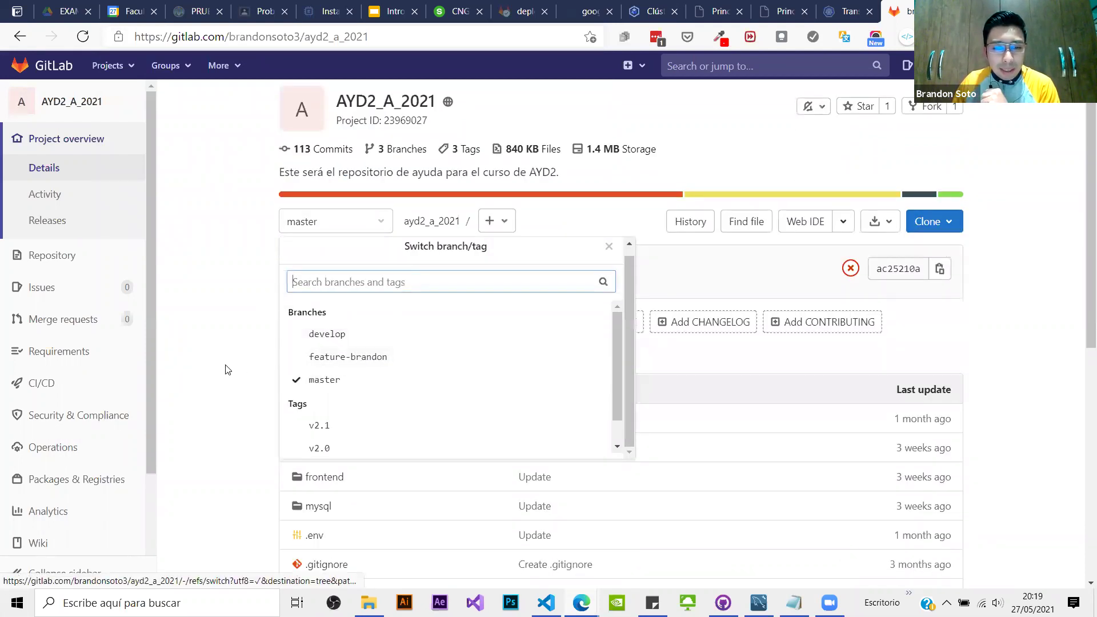
left_click(237, 335)
scroll(299, 311, "down", 2)
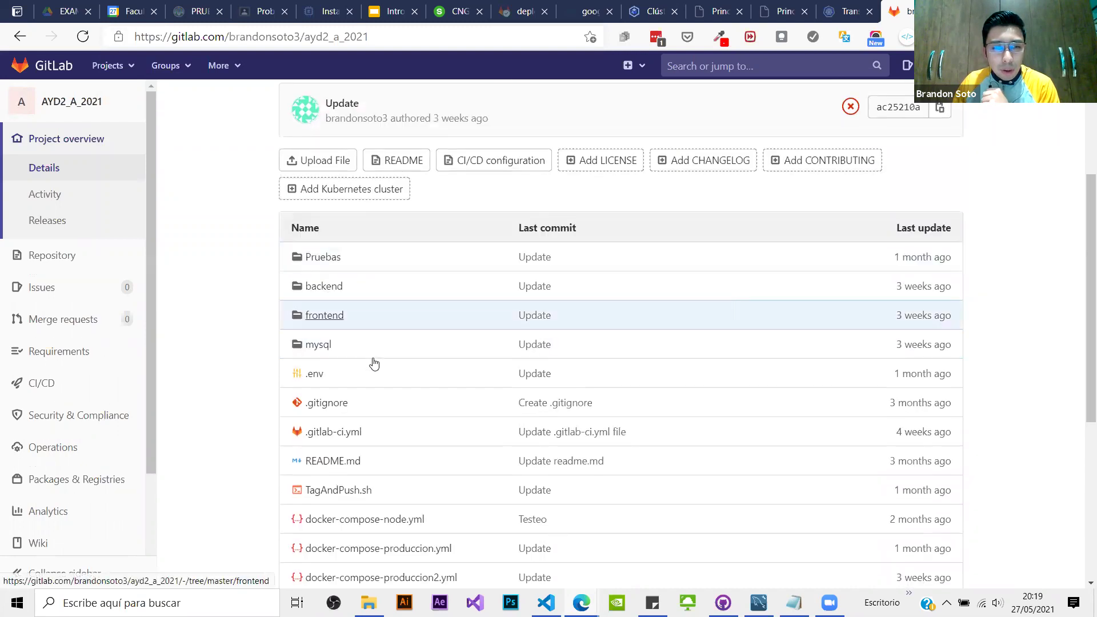
Step: Look through the project's CI/CD, Operations, Packages & Registries and Settings options
scroll(69, 415, "down", 2)
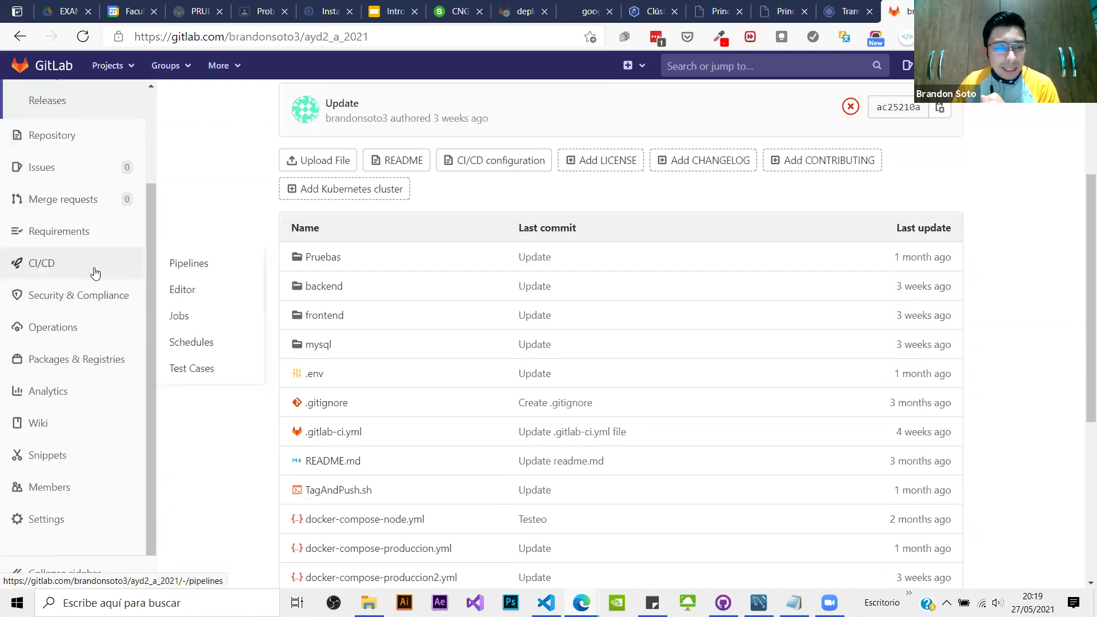
mouse_move(63, 327)
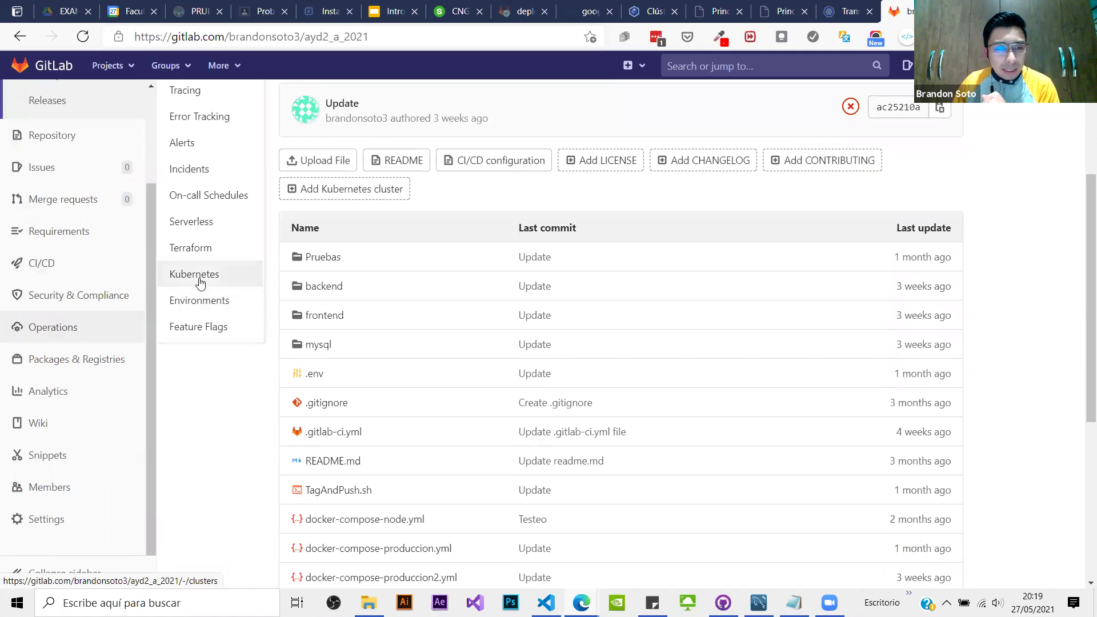
mouse_move(66, 359)
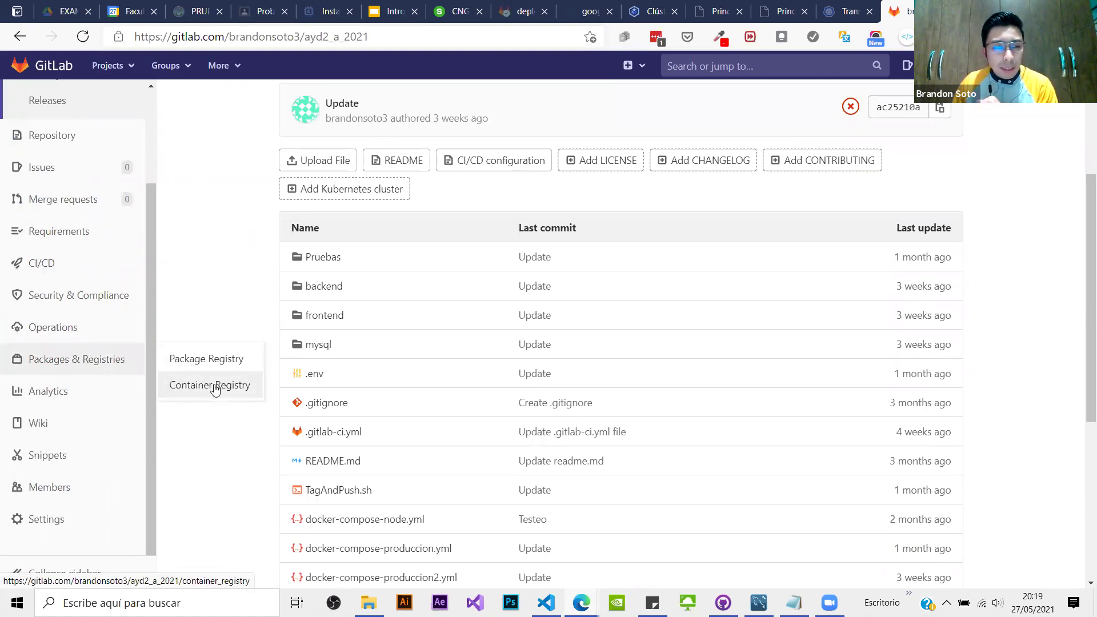
mouse_move(39, 531)
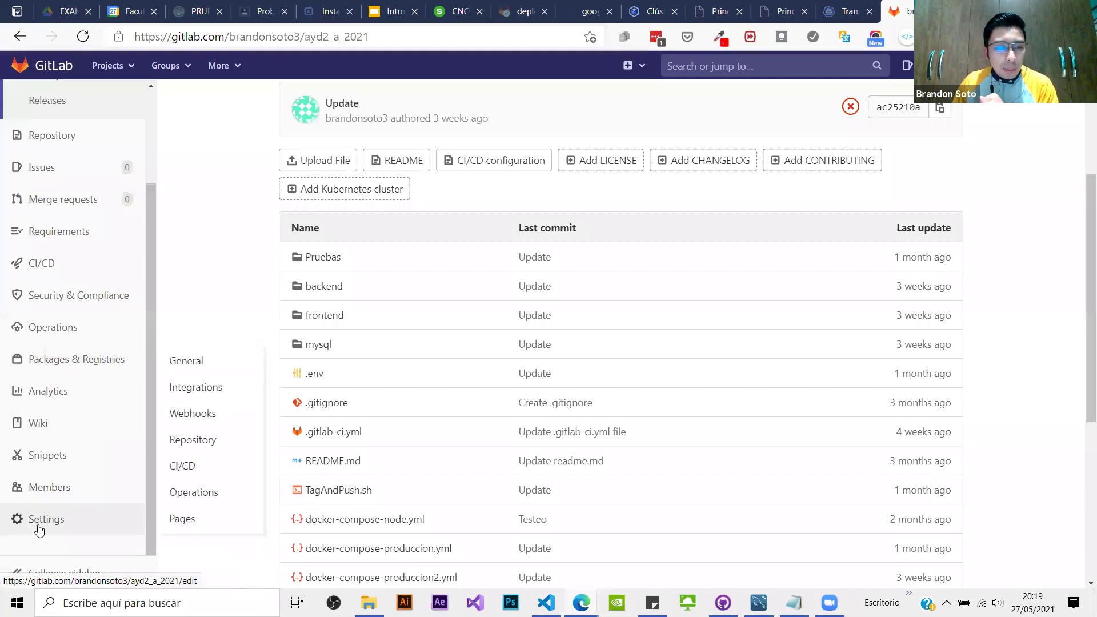
Step: Switch to the Introducción a CI/CD presentation, show the CI (Continuous Integration) slide and highlight its second bullet
left_click(388, 12)
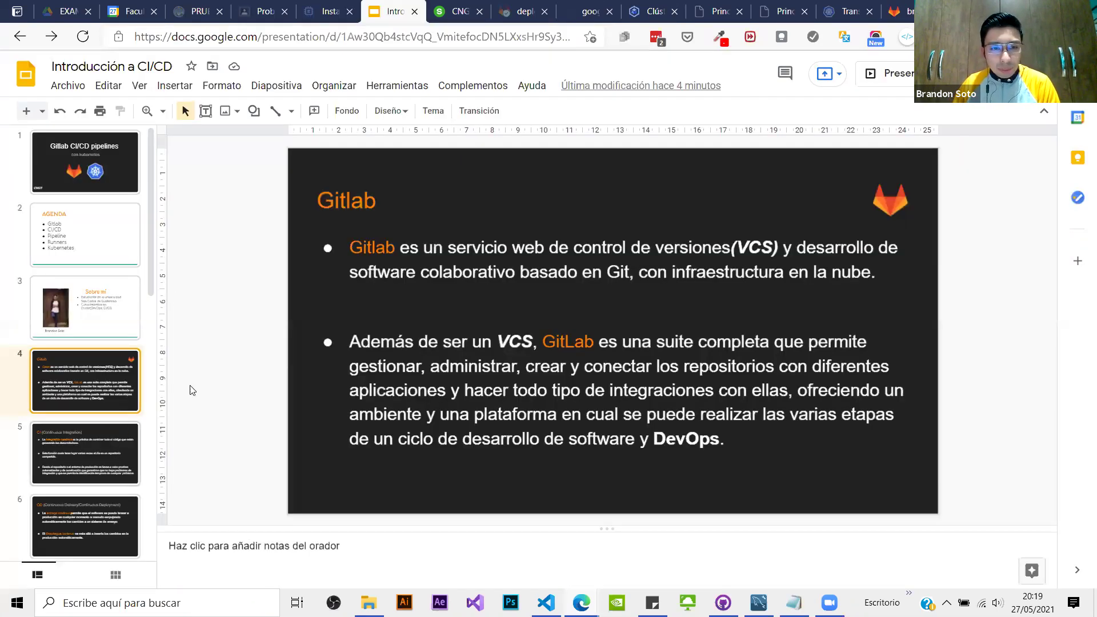
key("Down")
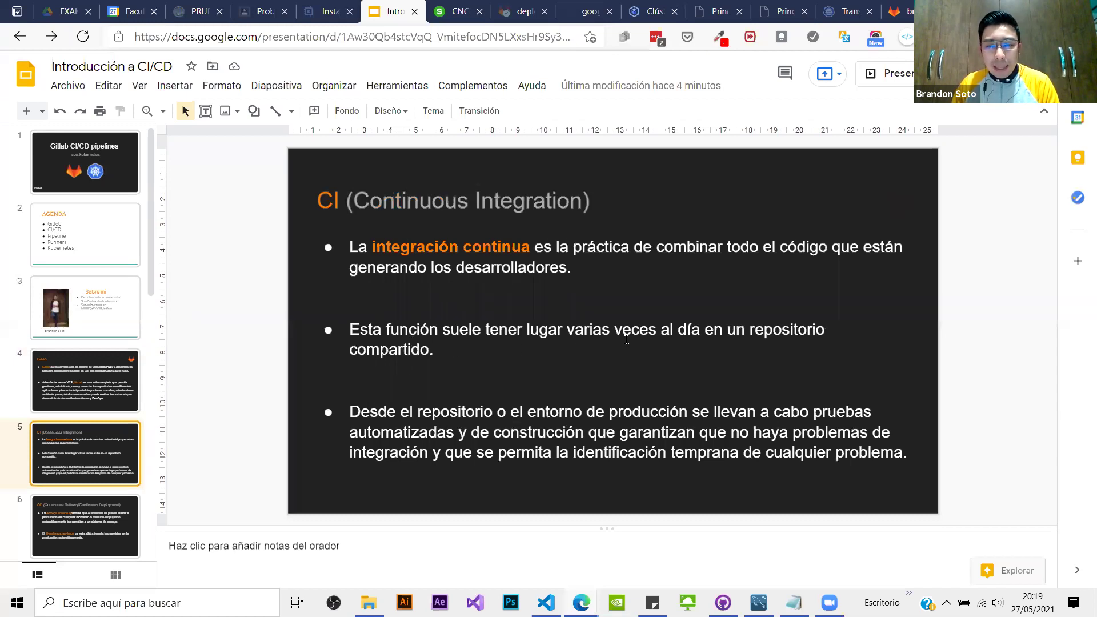
left_click_drag(355, 339, 440, 350)
left_click(472, 353)
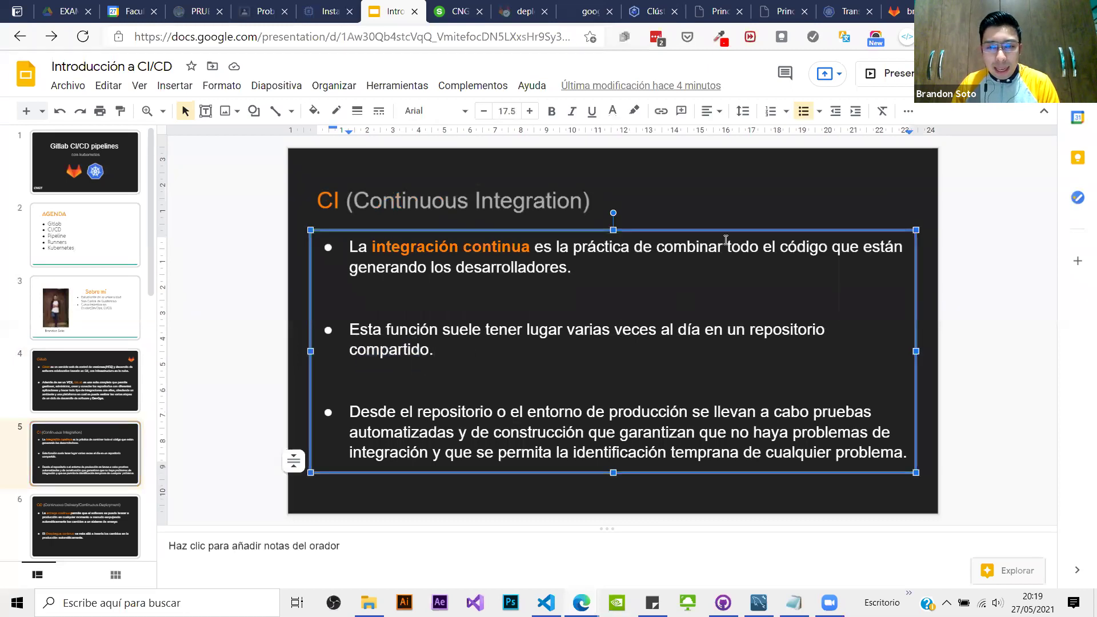
left_click(747, 188)
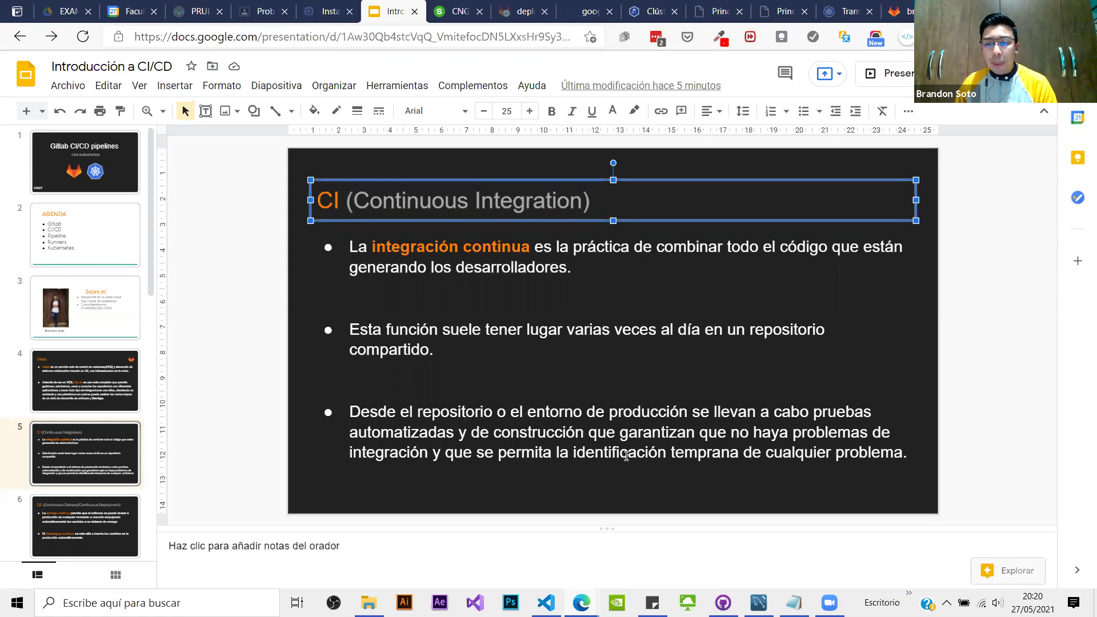
left_click(491, 377)
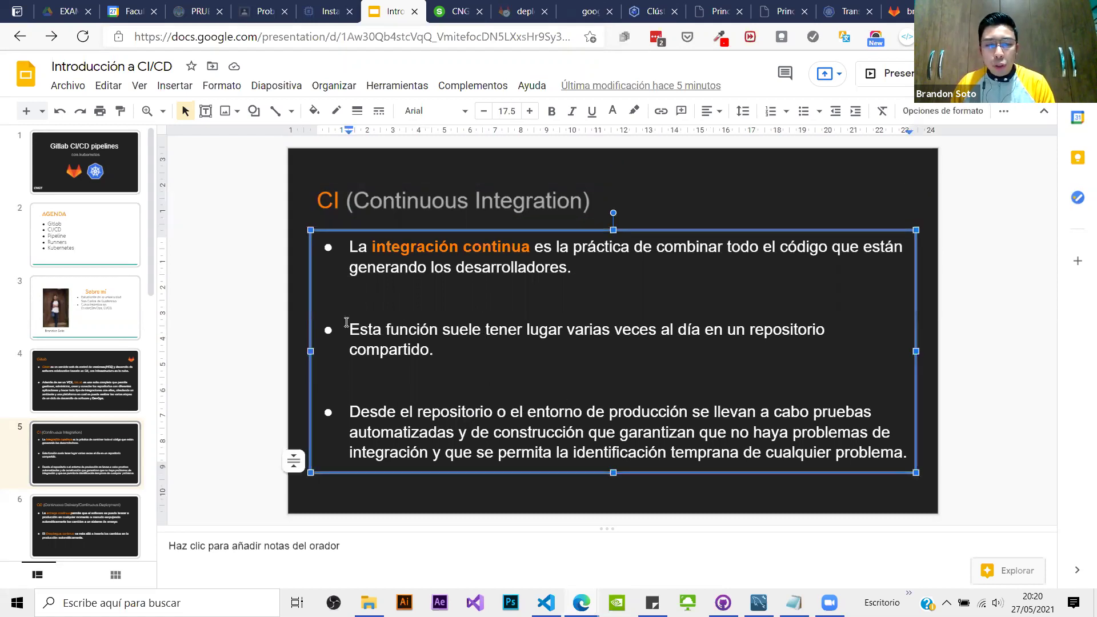
left_click_drag(349, 326, 480, 391)
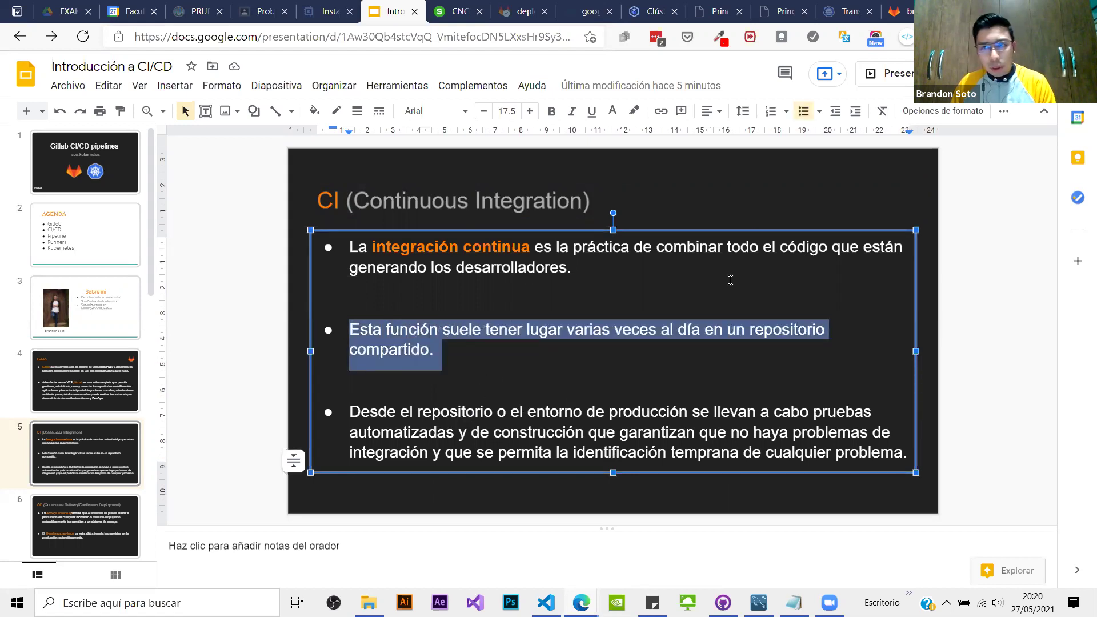
Step: Switch back to GitLab and view the AYD2_A_2021 project's members and the form for inviting new ones
left_click(903, 11)
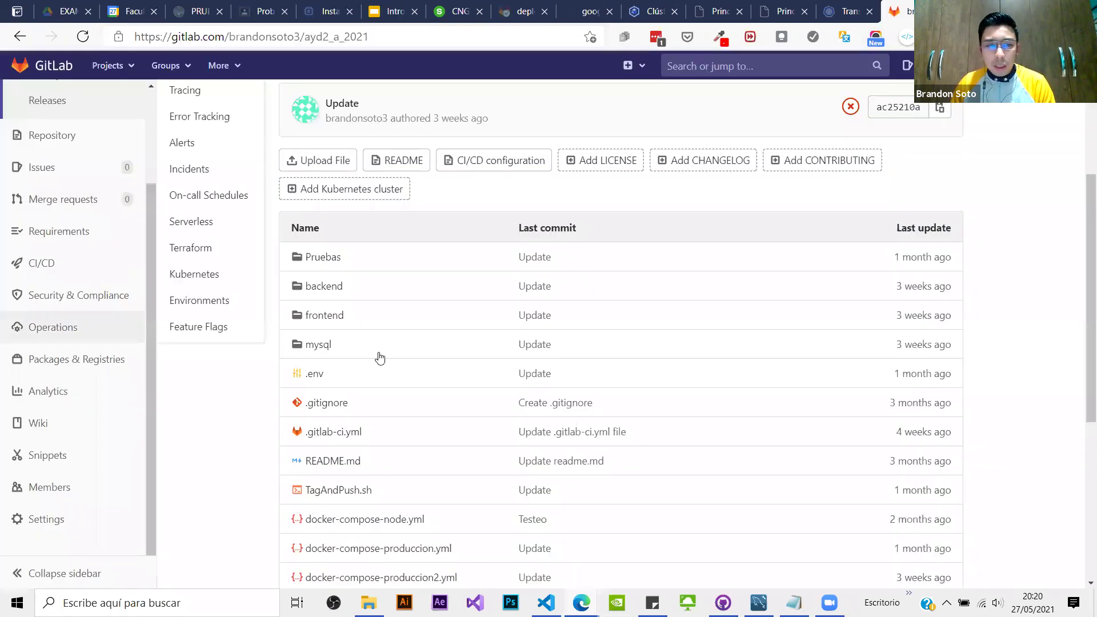
scroll(380, 358, "up", 3)
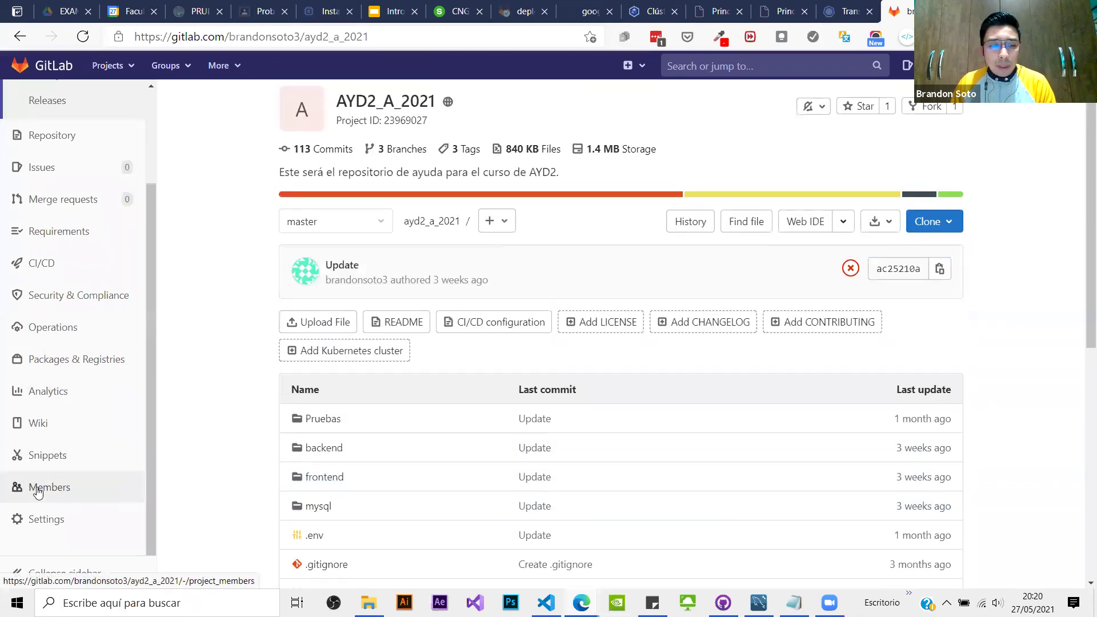
left_click(37, 491)
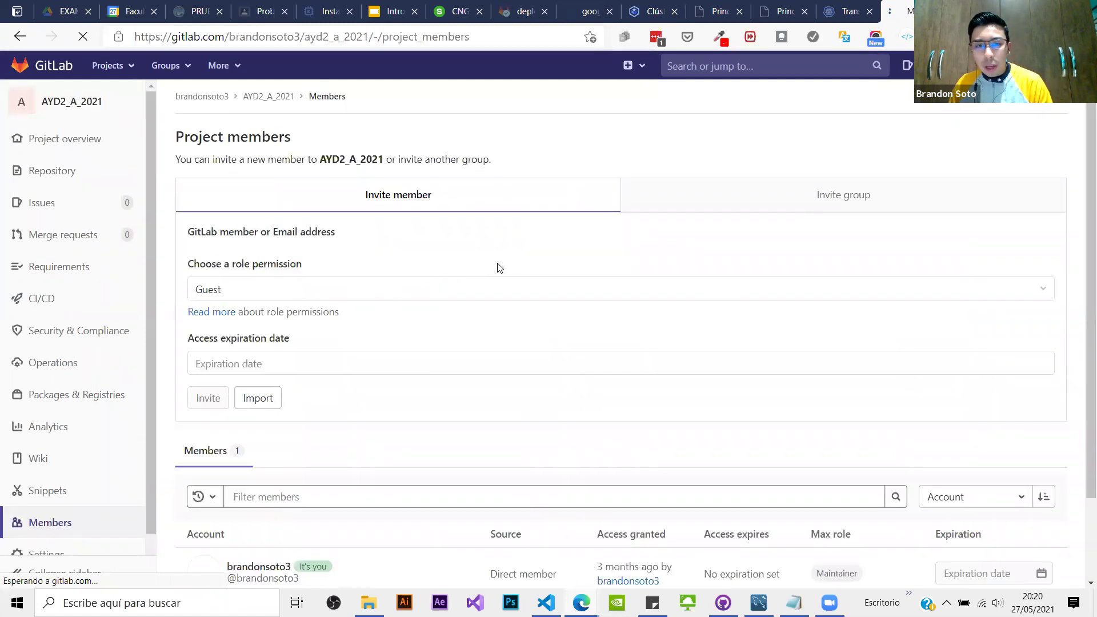
scroll(492, 270, "down", 1)
scroll(514, 277, "down", 1)
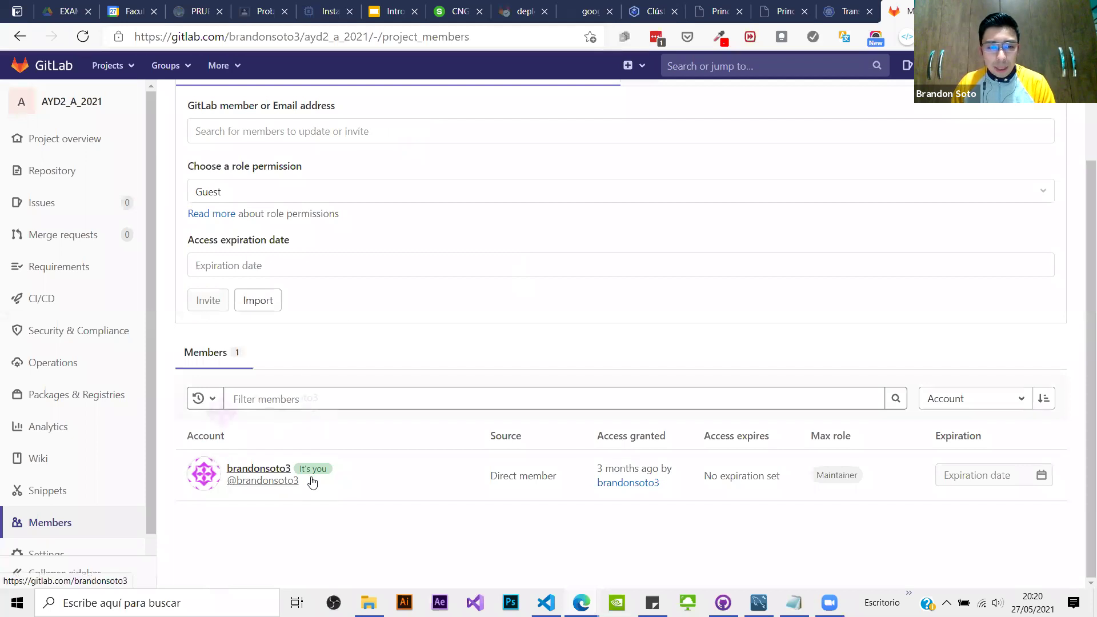
mouse_move(308, 480)
scroll(257, 365, "up", 1)
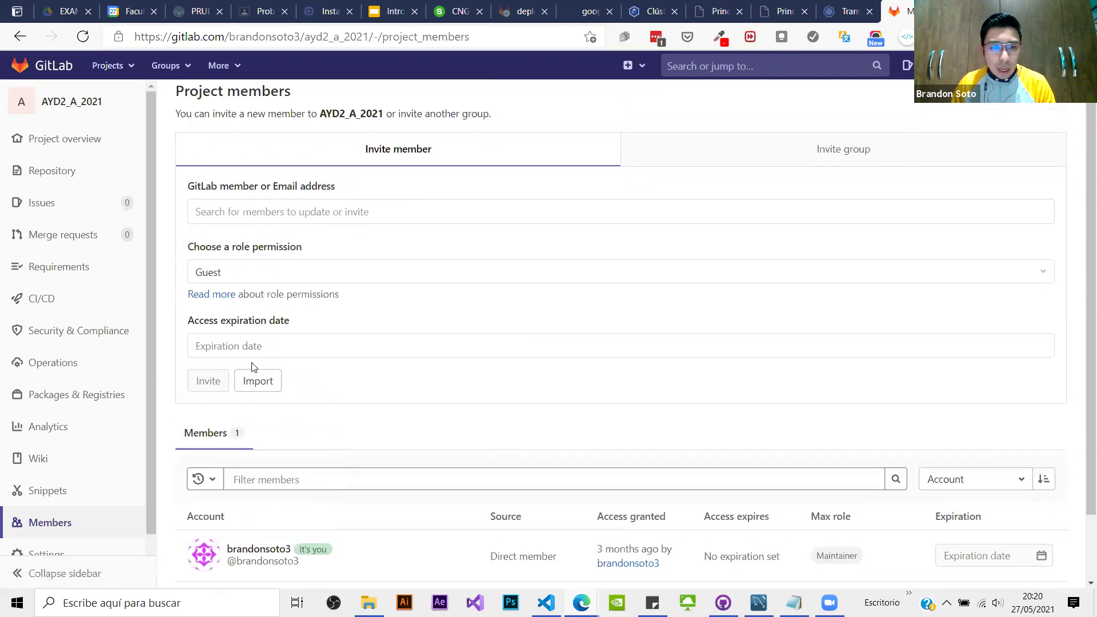
Step: View the role permissions and the suggested accounts offered for inviting a member, without choosing any
left_click(244, 275)
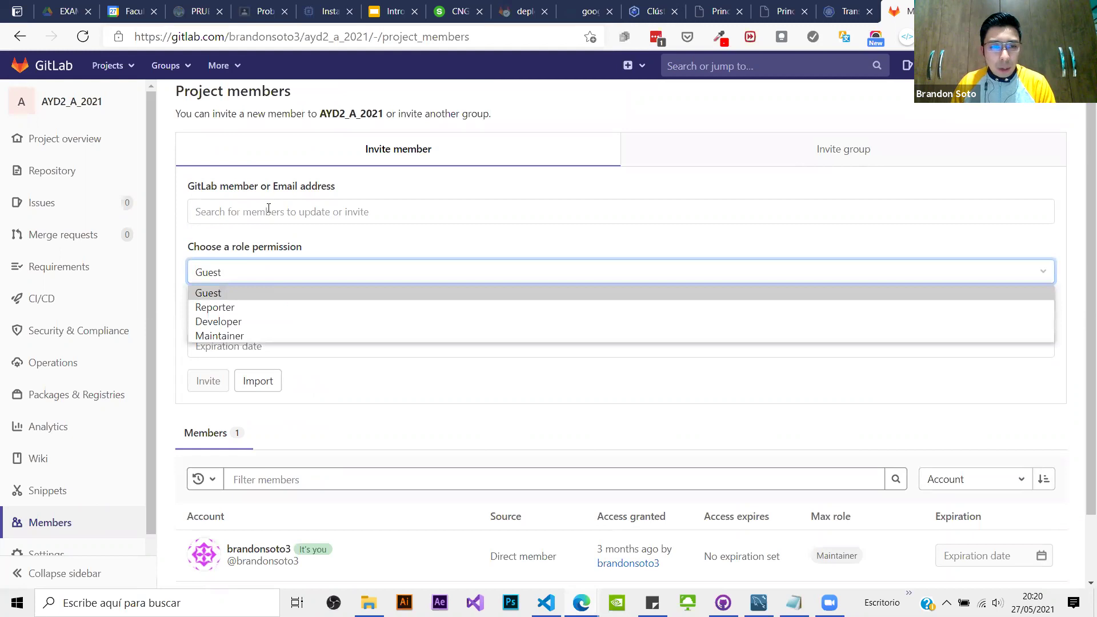
left_click(268, 209)
key("Escape")
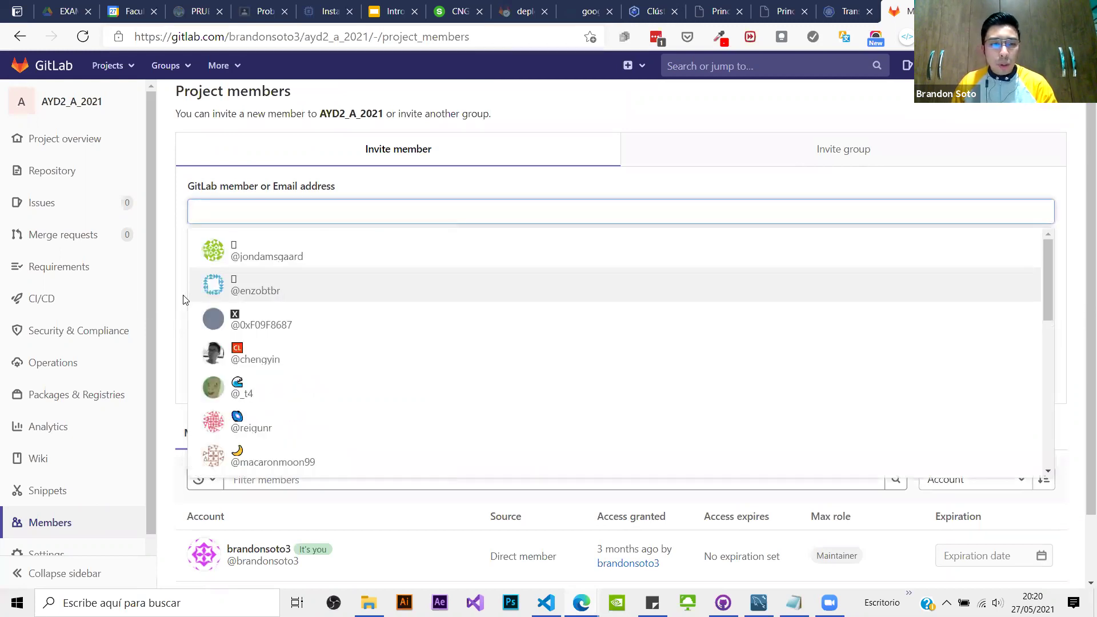
key("Escape")
left_click(263, 282)
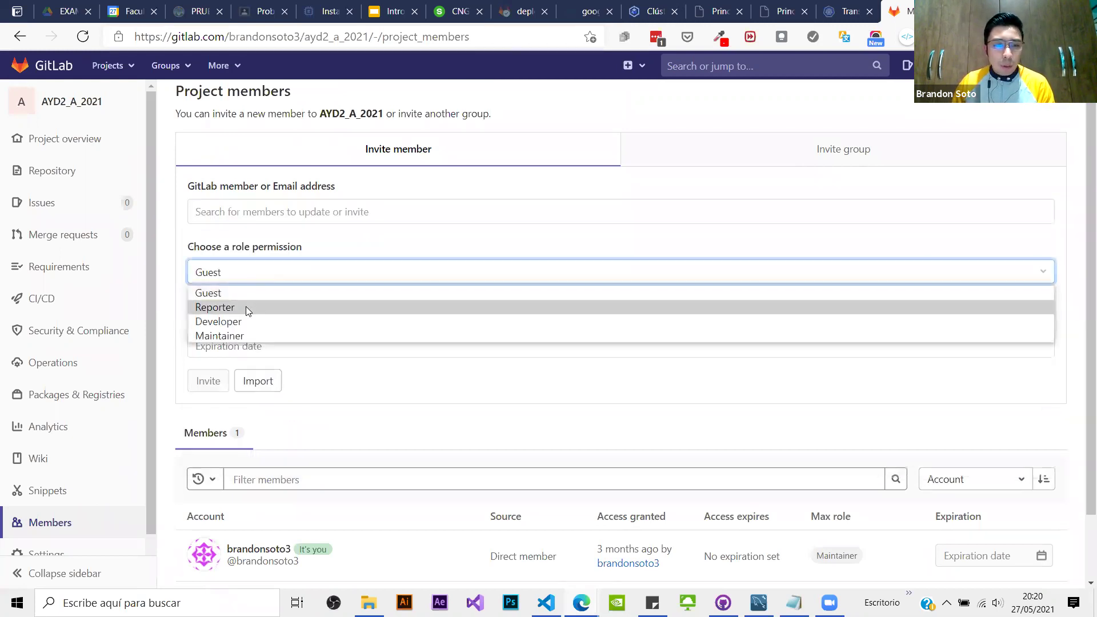
left_click(174, 305)
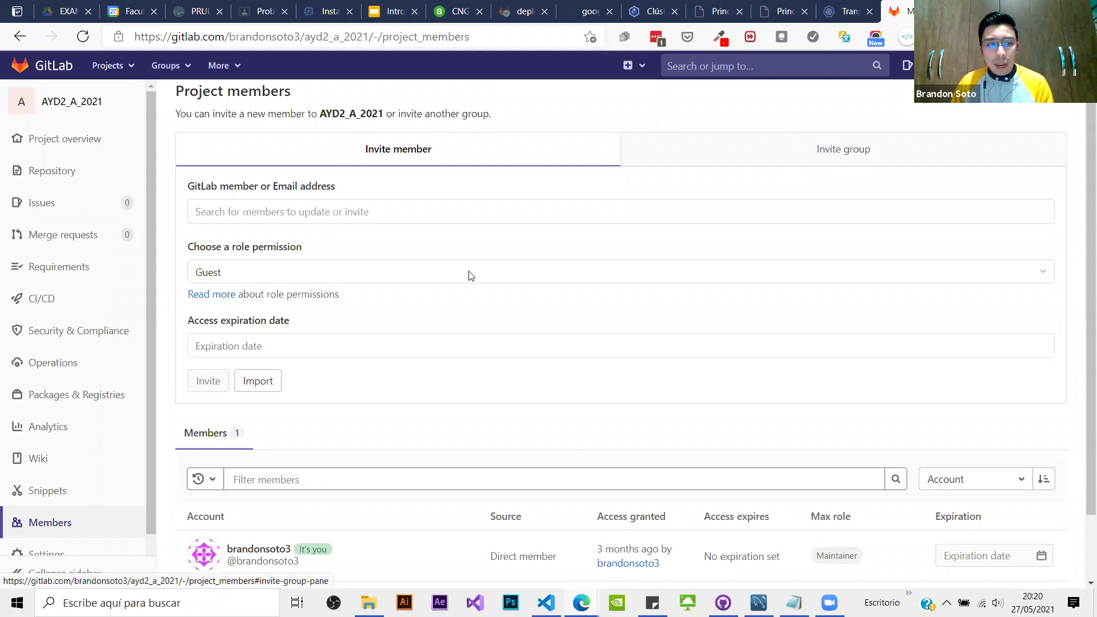
Step: Return to the project overview and switch the repository from master to the feature branch
scroll(342, 200, "up", 2)
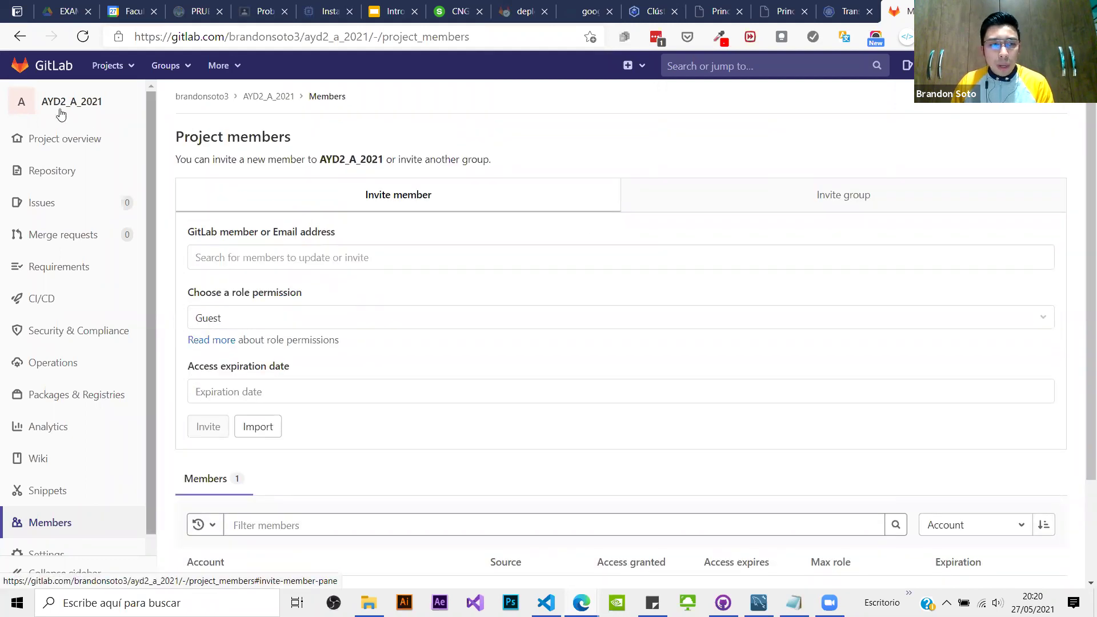
left_click(22, 36)
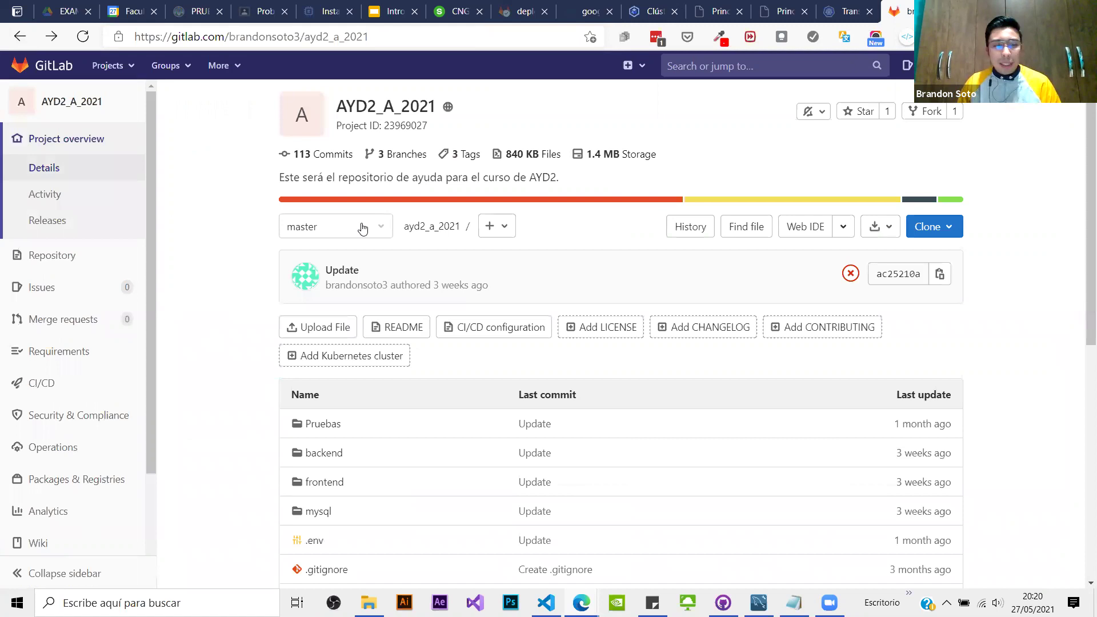
left_click(363, 228)
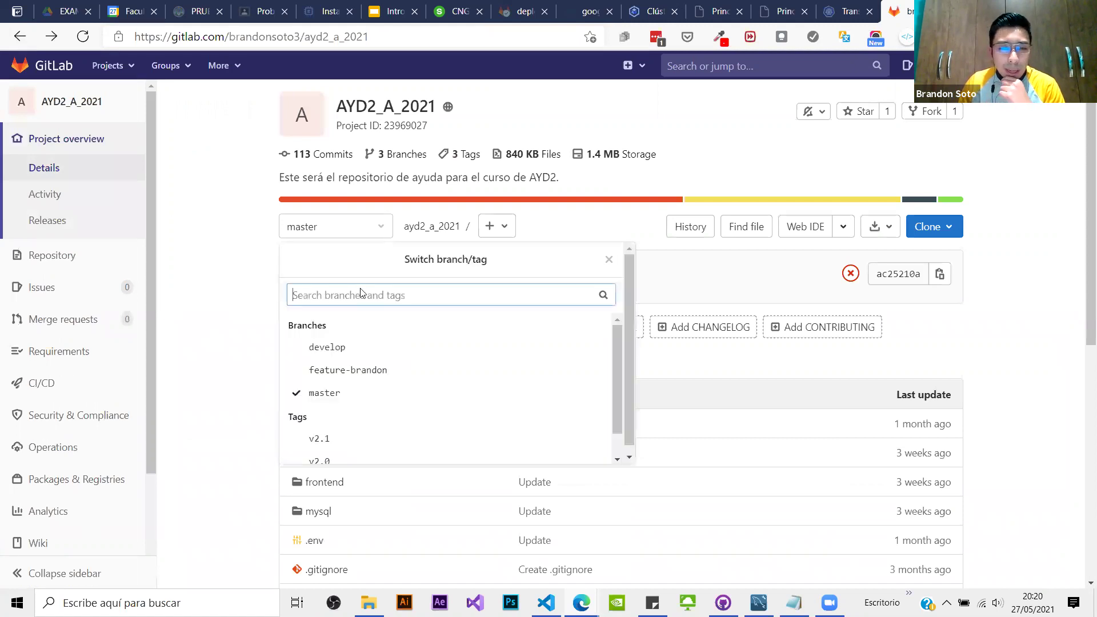
left_click(324, 376)
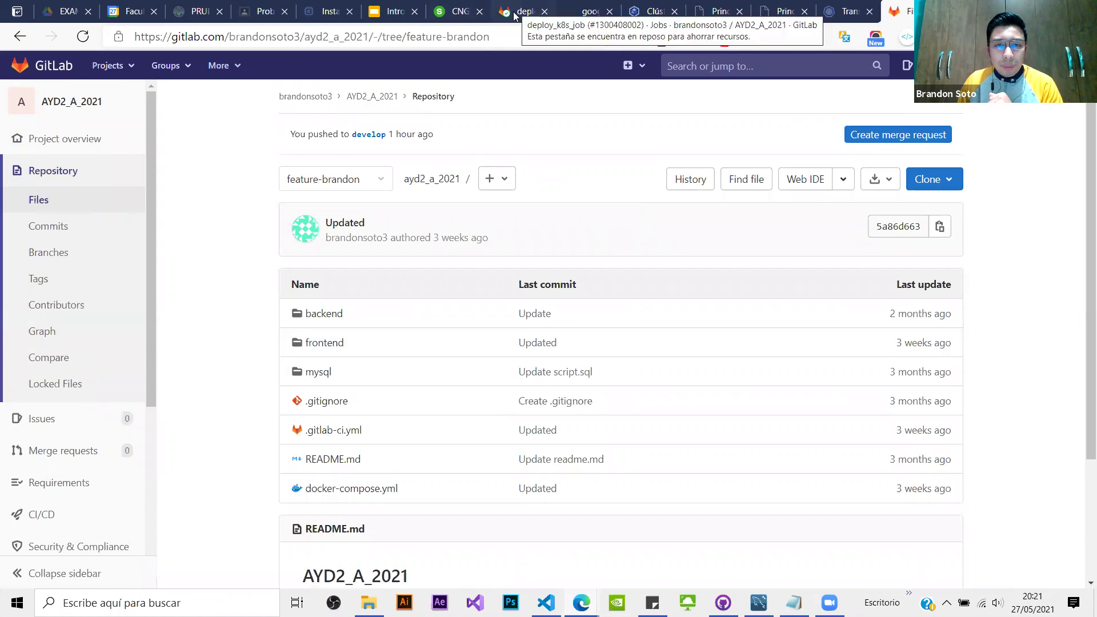
Step: Switch to the Introducción a CI/CD presentation and show the CD (Continuous Delivery/Continuous Deployment) slide
left_click(391, 16)
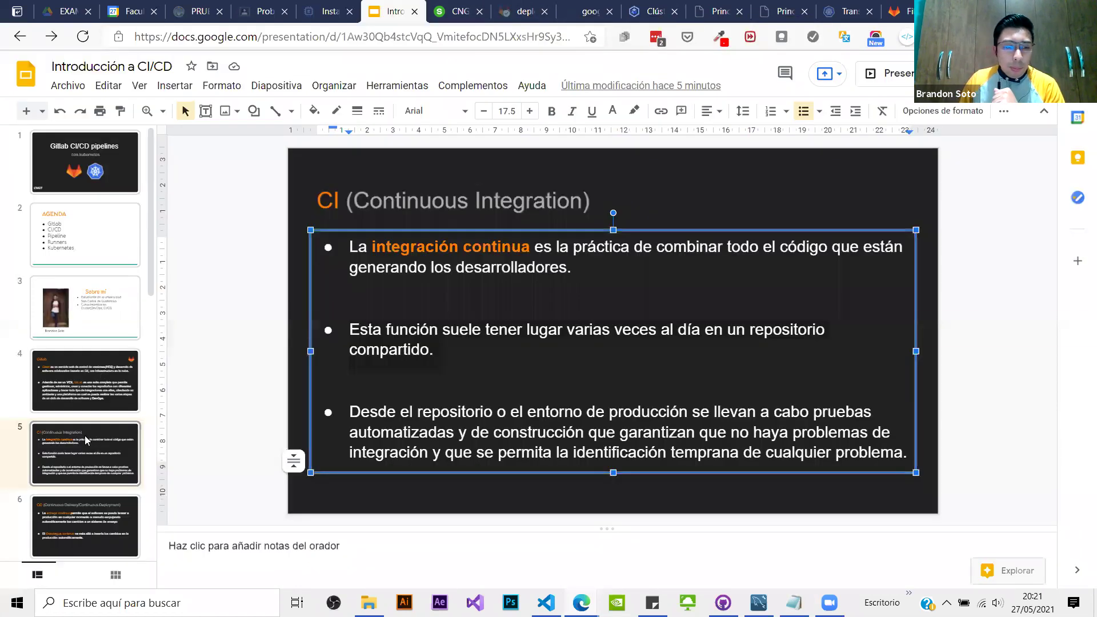
scroll(57, 434, "down", 3)
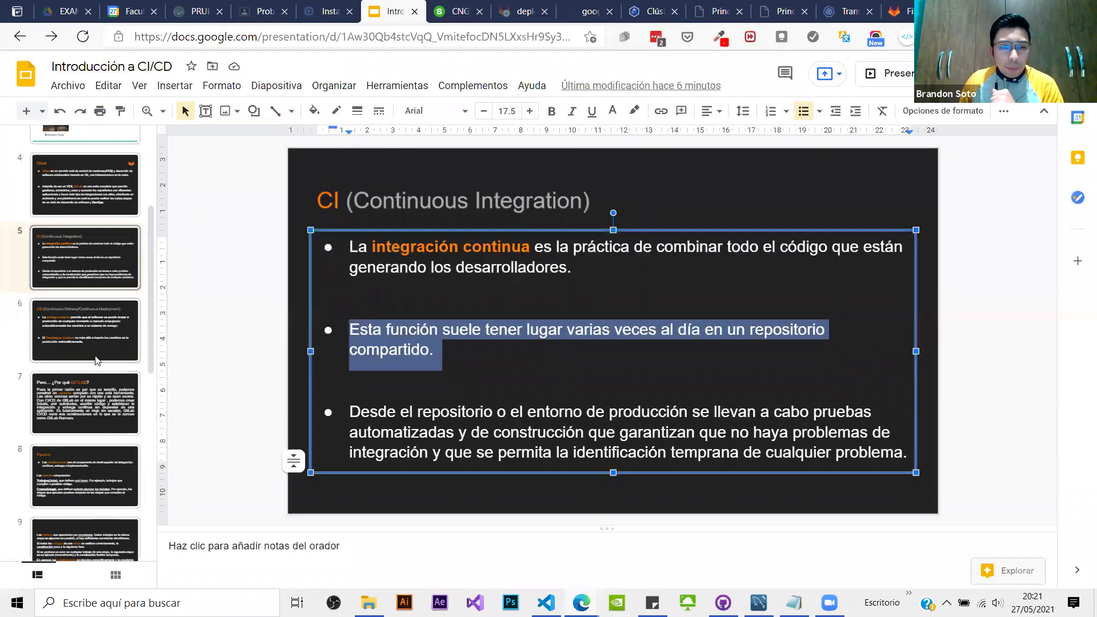
left_click(96, 361)
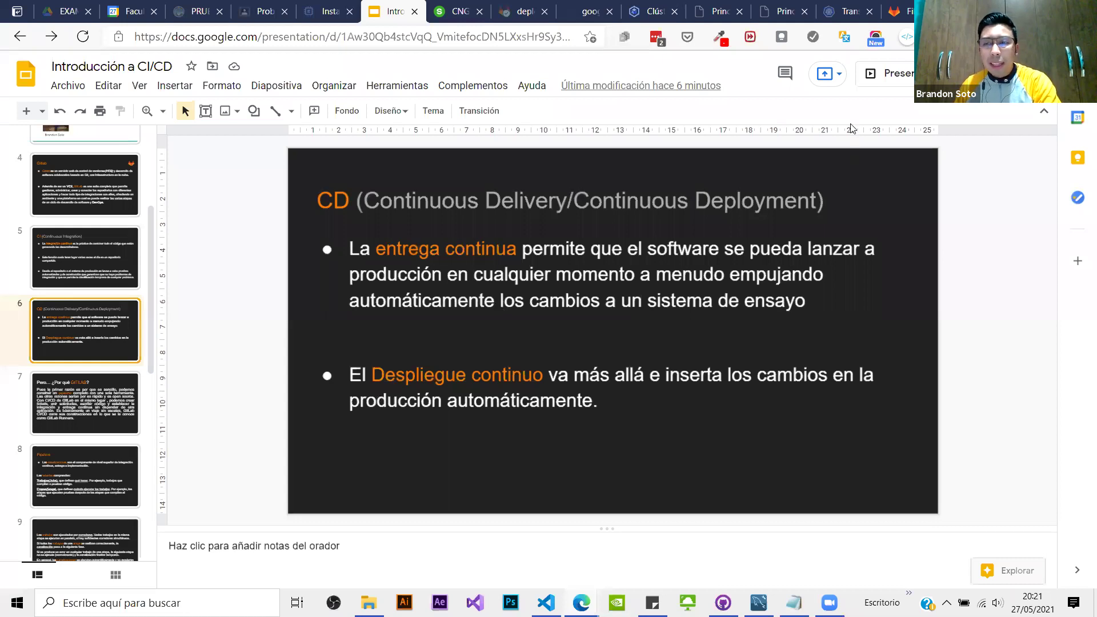
Step: Return to GitLab, list the repository's branches and tags from feature-brandon, and view the deploy_k8s_job log
left_click(899, 13)
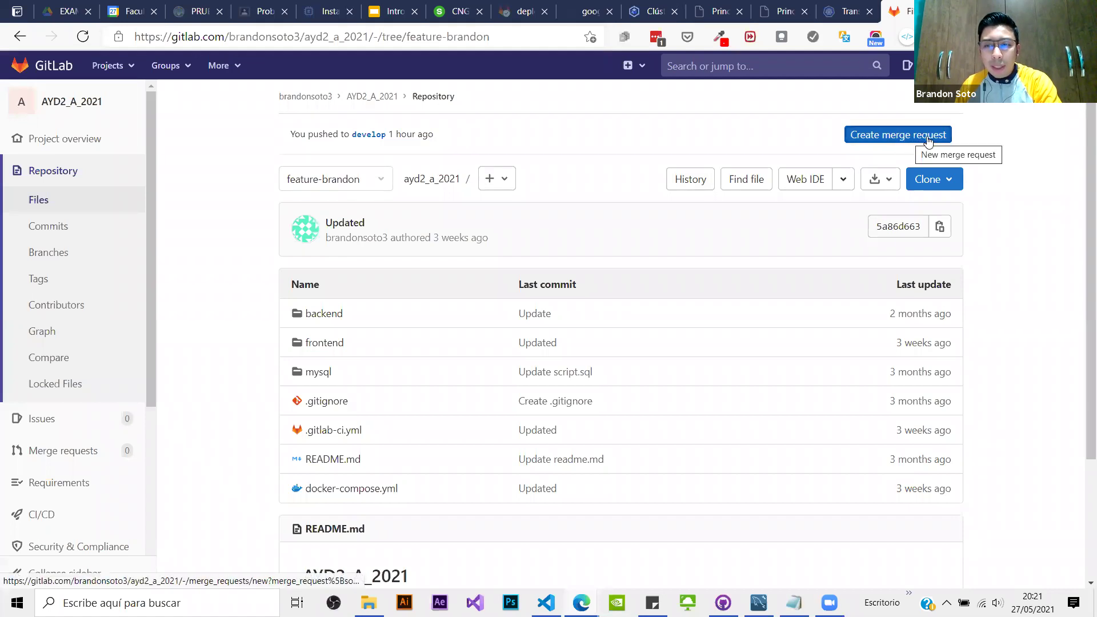
left_click(313, 184)
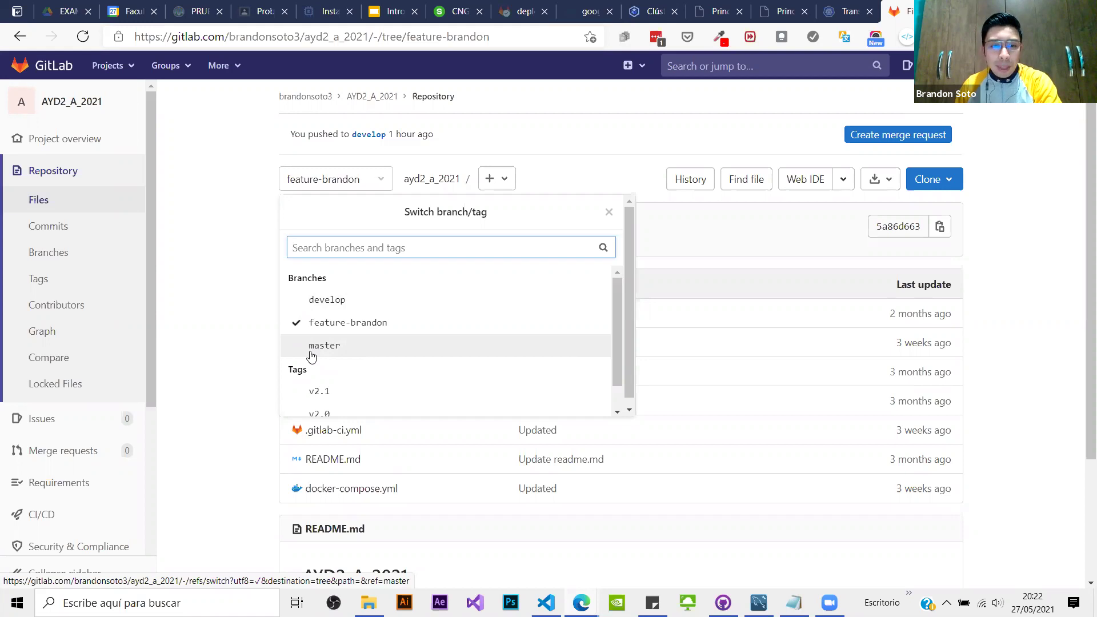
left_click(502, 13)
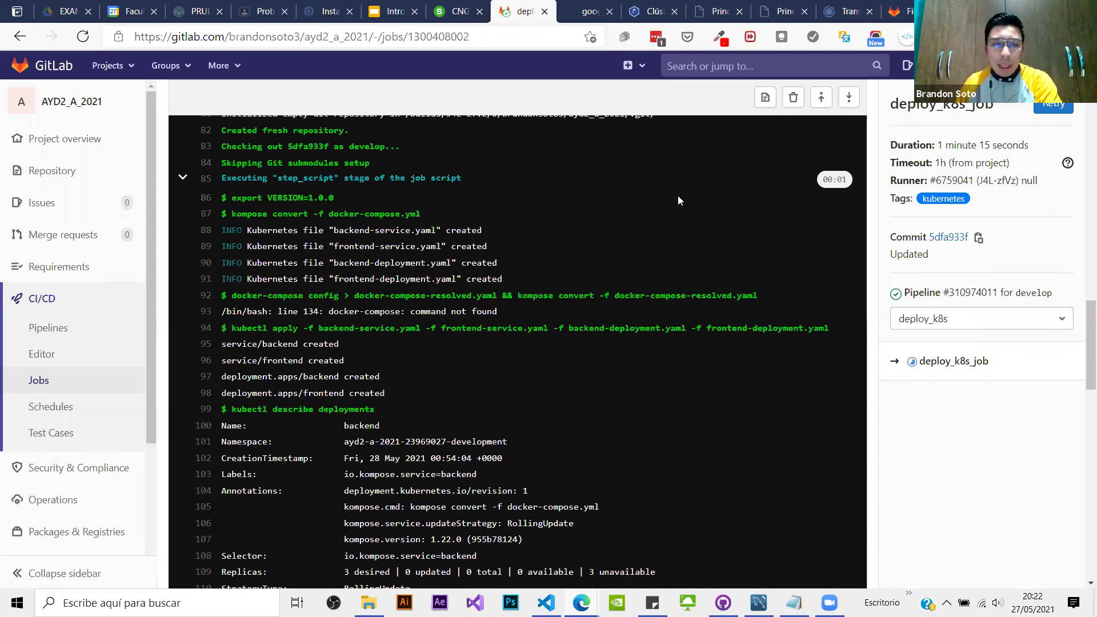
Step: Return to the presentation, show the slide on why to use GitLab, advance through the pipeline examples to Gitlab Runners, and leave the slideshow
left_click(393, 12)
left_click(72, 394)
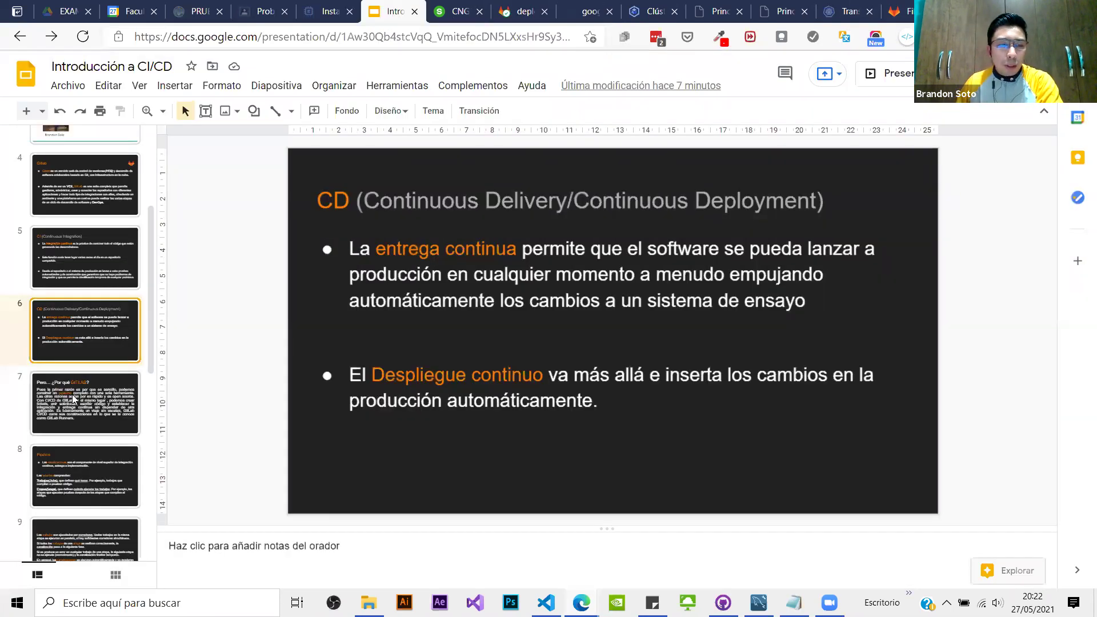
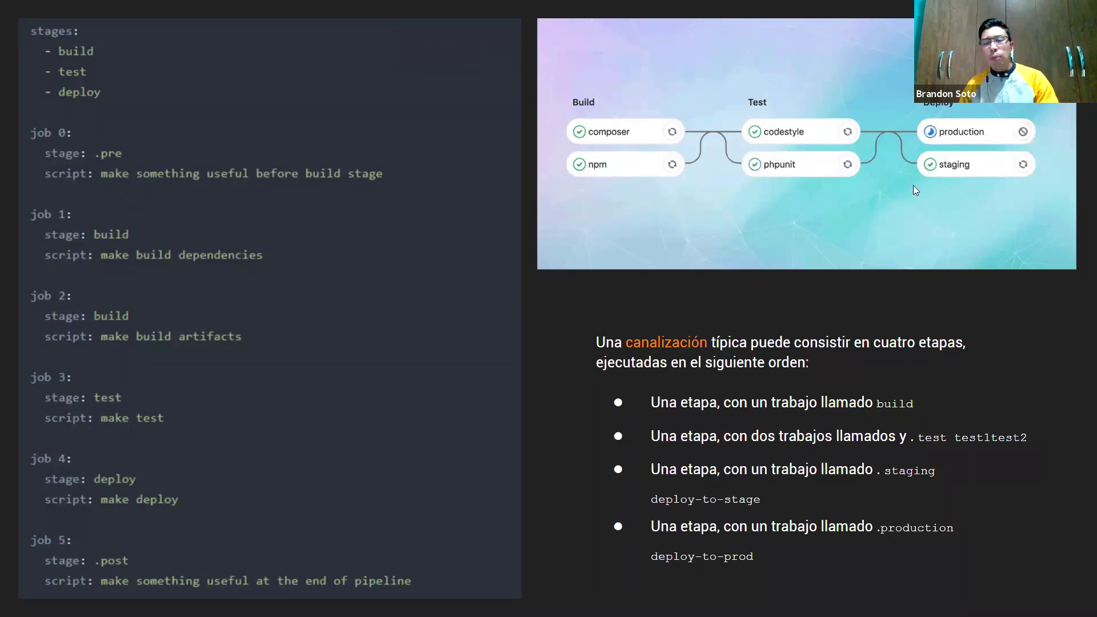
key("Right")
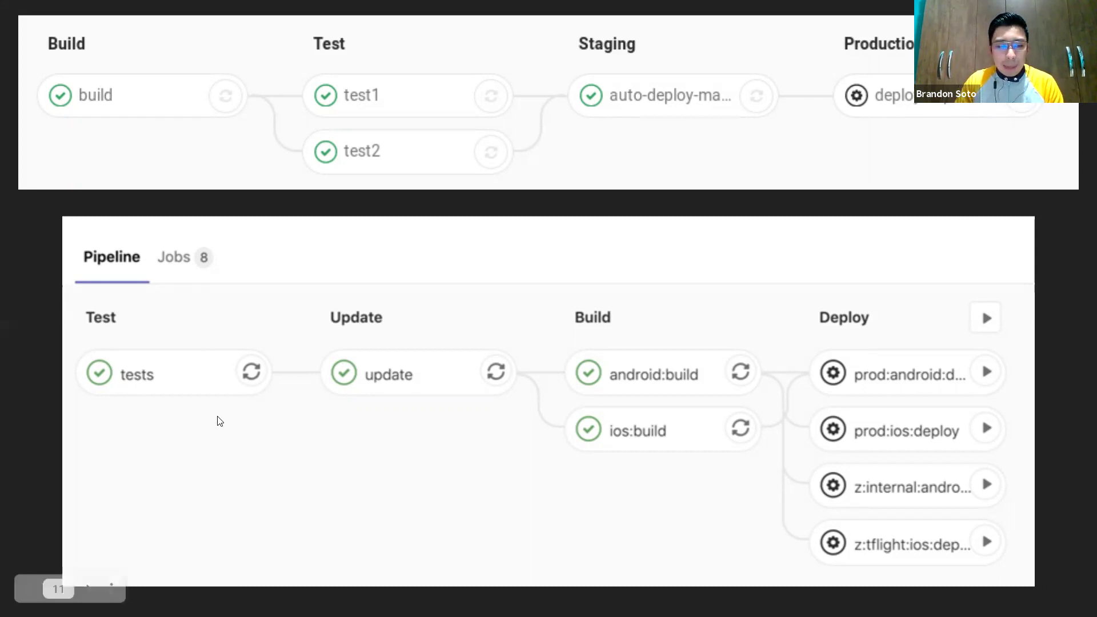
key("Right")
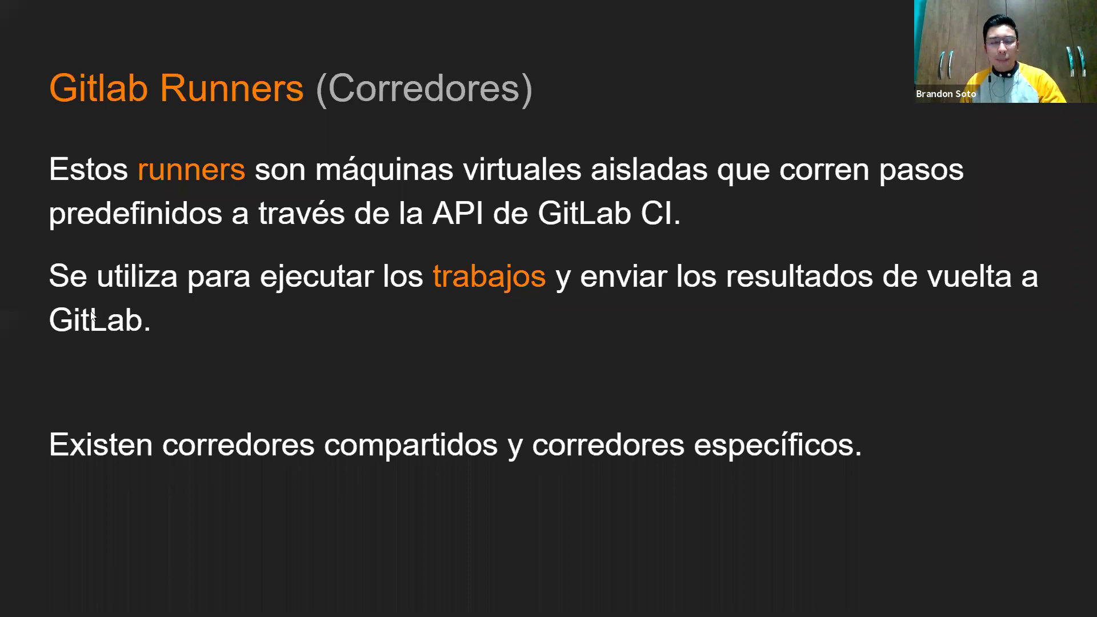
key("Escape")
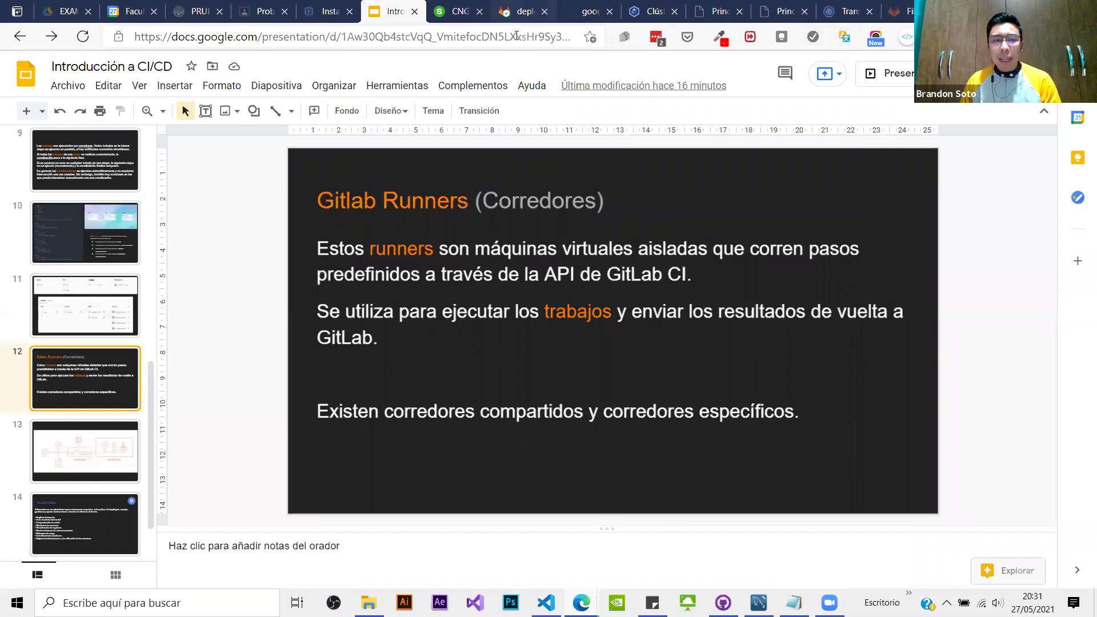
Step: Switch to the Google Cloud VM instances page, reload it, close the old develop terminal window and refresh the instance list
left_click(330, 13)
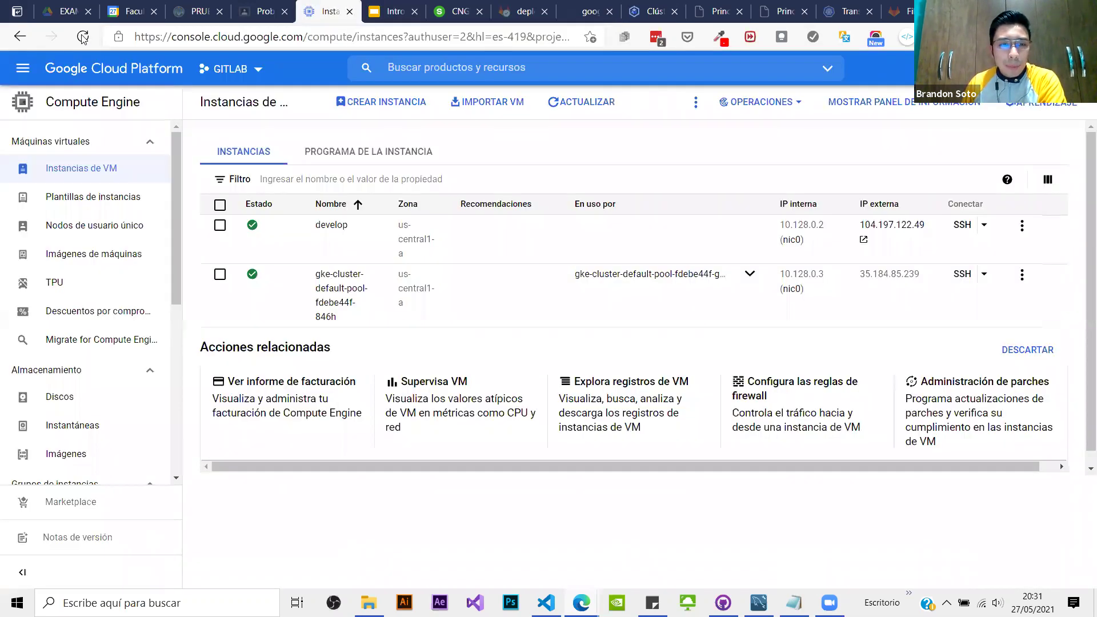
left_click(82, 37)
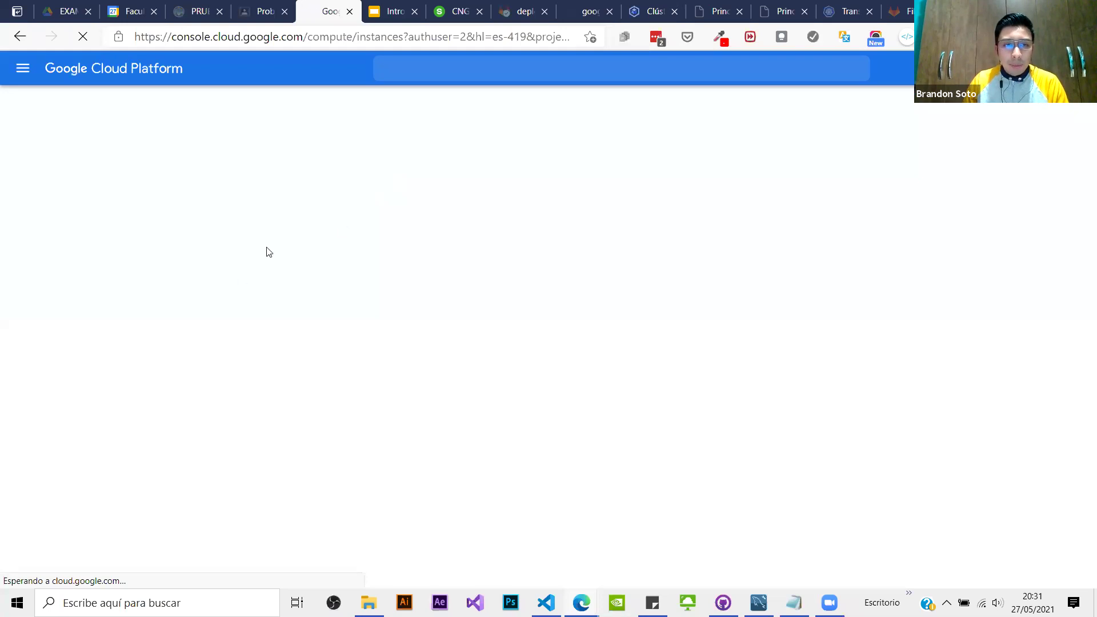
mouse_move(582, 603)
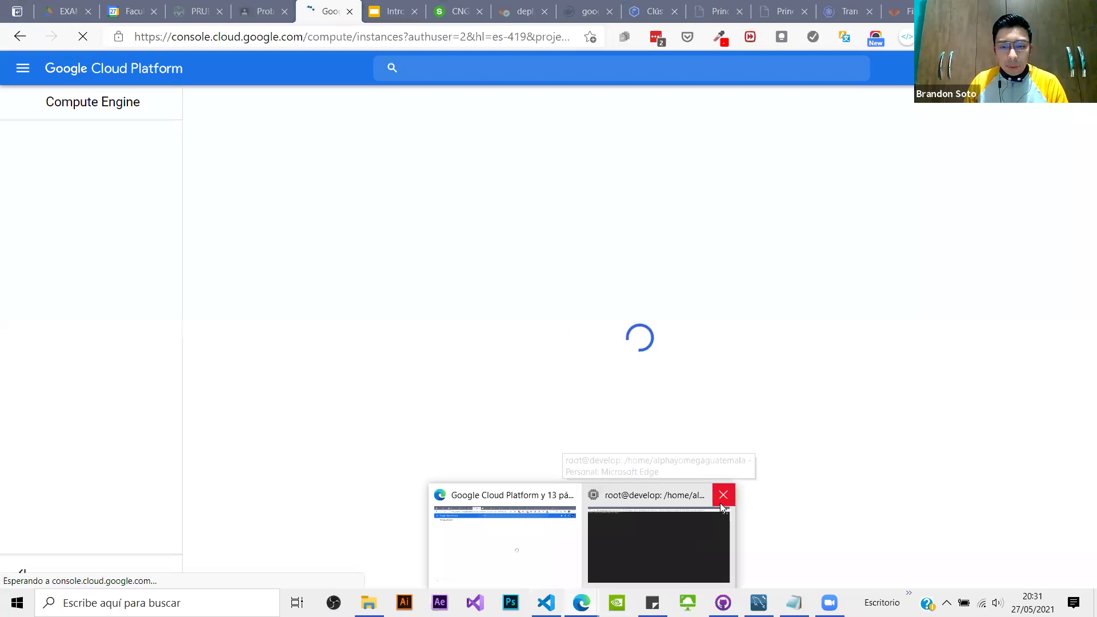
left_click(723, 495)
left_click(603, 102)
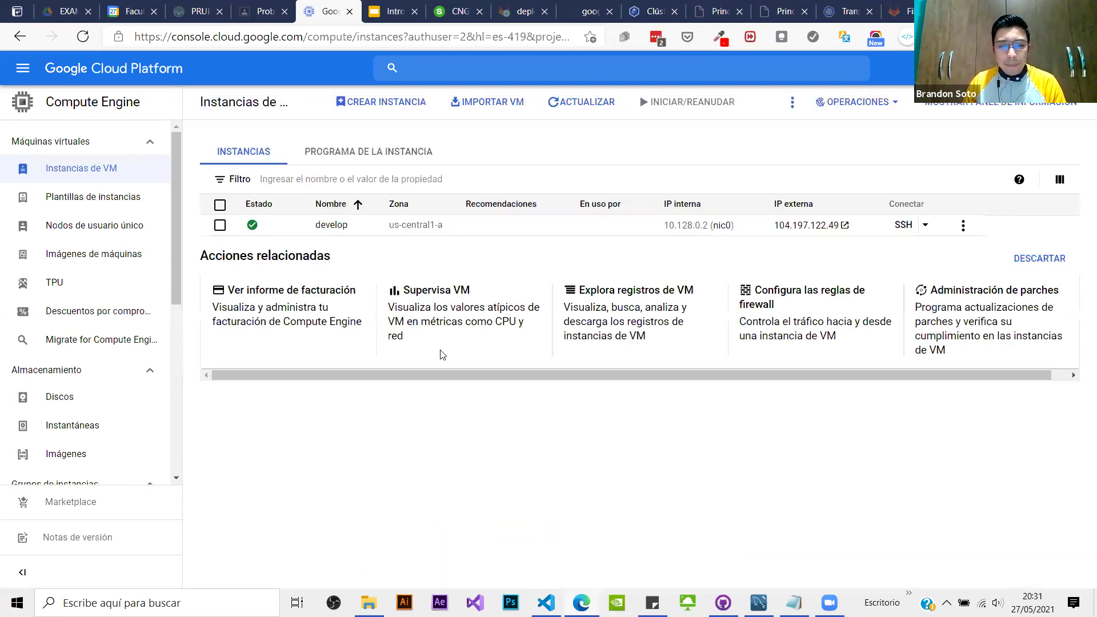
Step: Select the develop VM instance, start an SSH session to it and minimize the session window
left_click(285, 233)
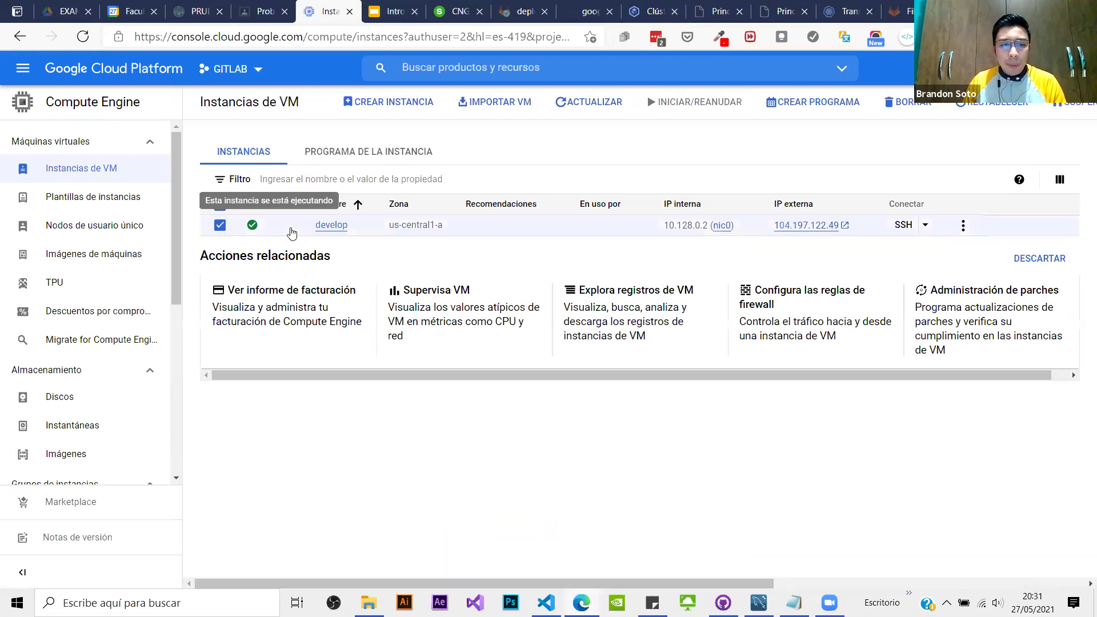
left_click(904, 226)
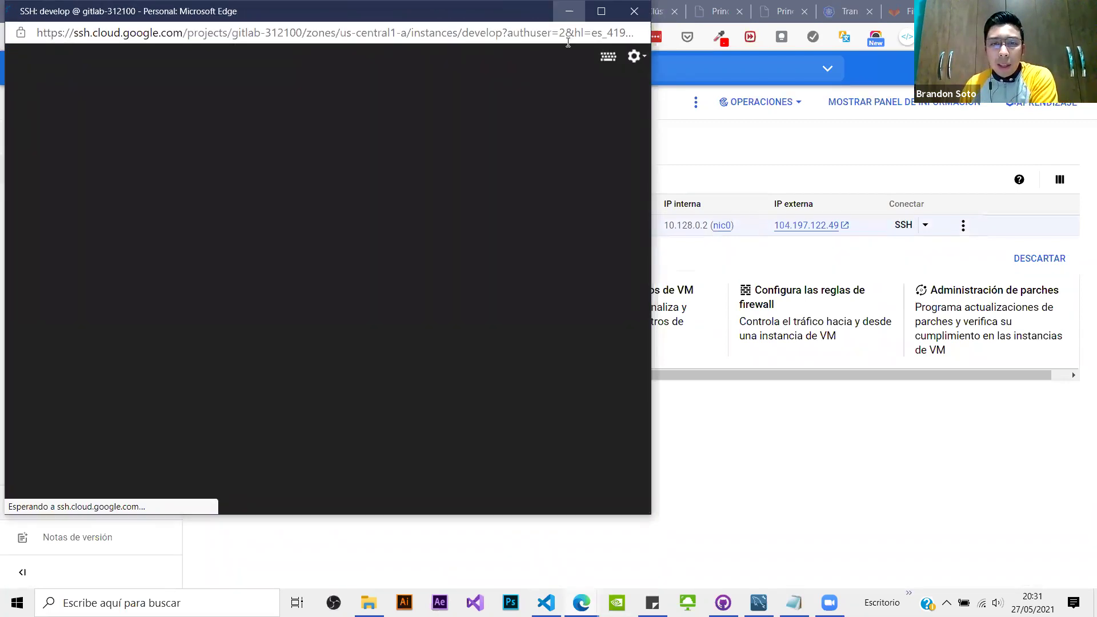
left_click(569, 11)
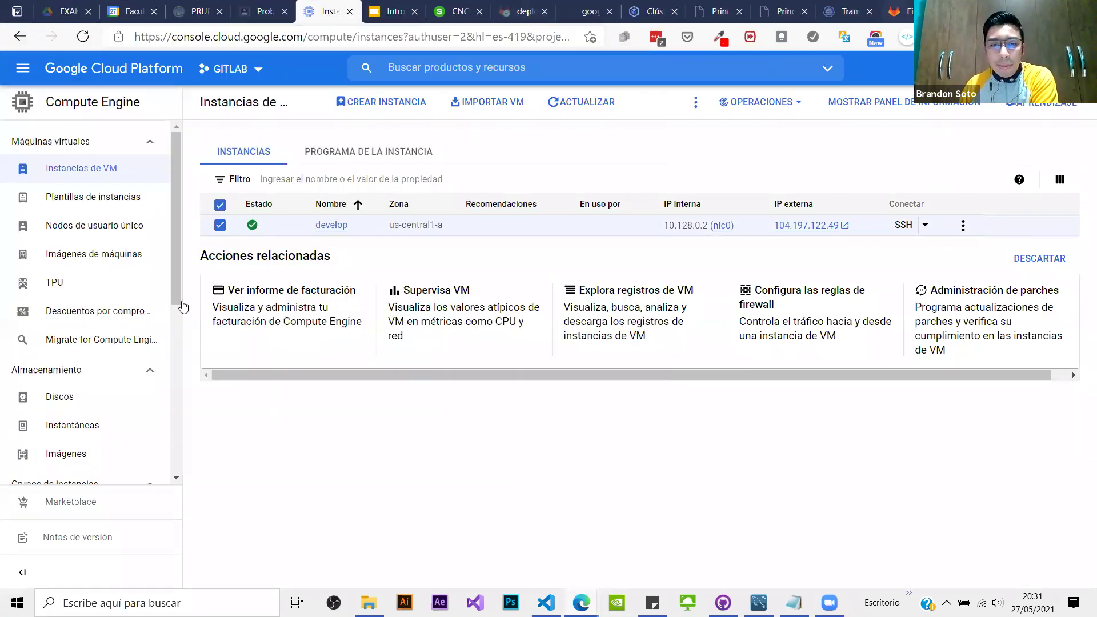
Step: Switch to the AYD2_A_2021 project in GitLab, open its CI/CD settings and expand the Runners section
key("ctrl+9")
scroll(74, 515, "down", 5)
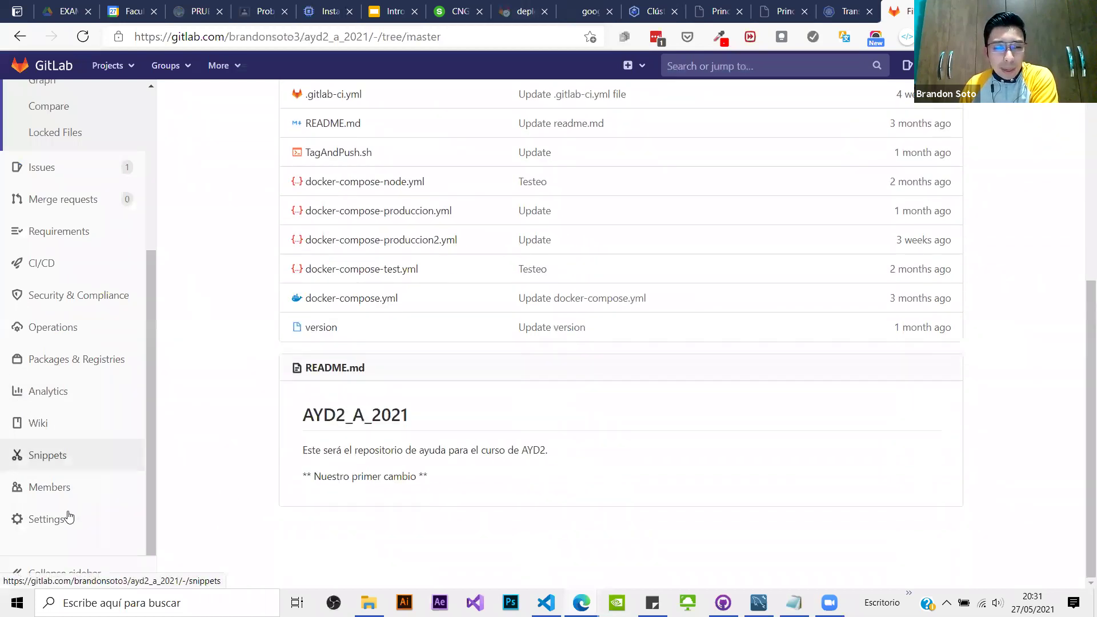
left_click(187, 465)
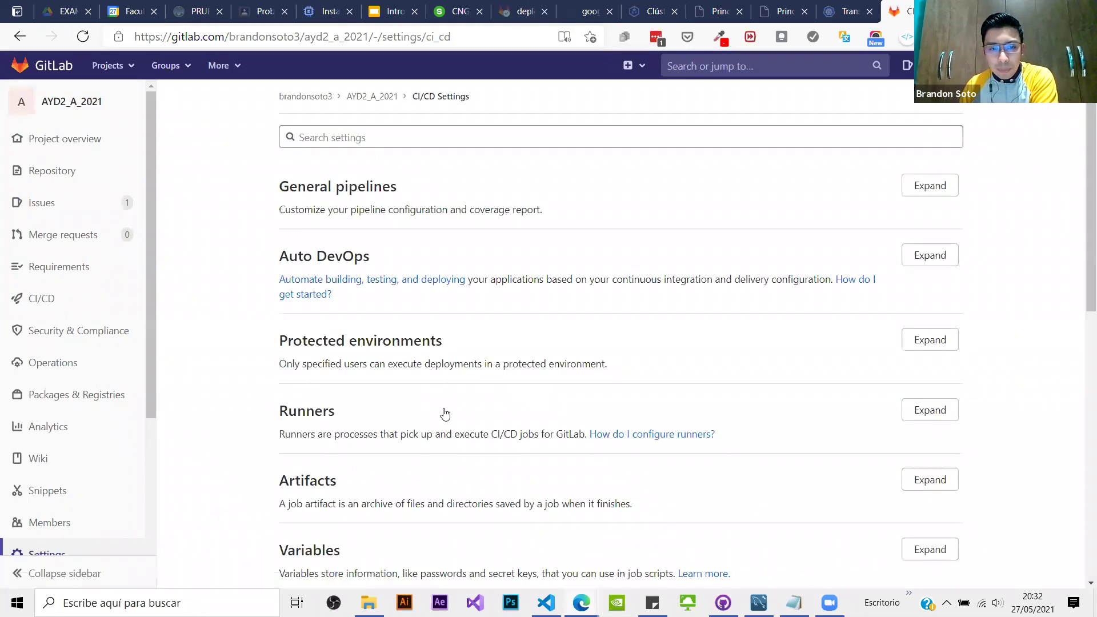
scroll(883, 231, "down", 2)
left_click(930, 249)
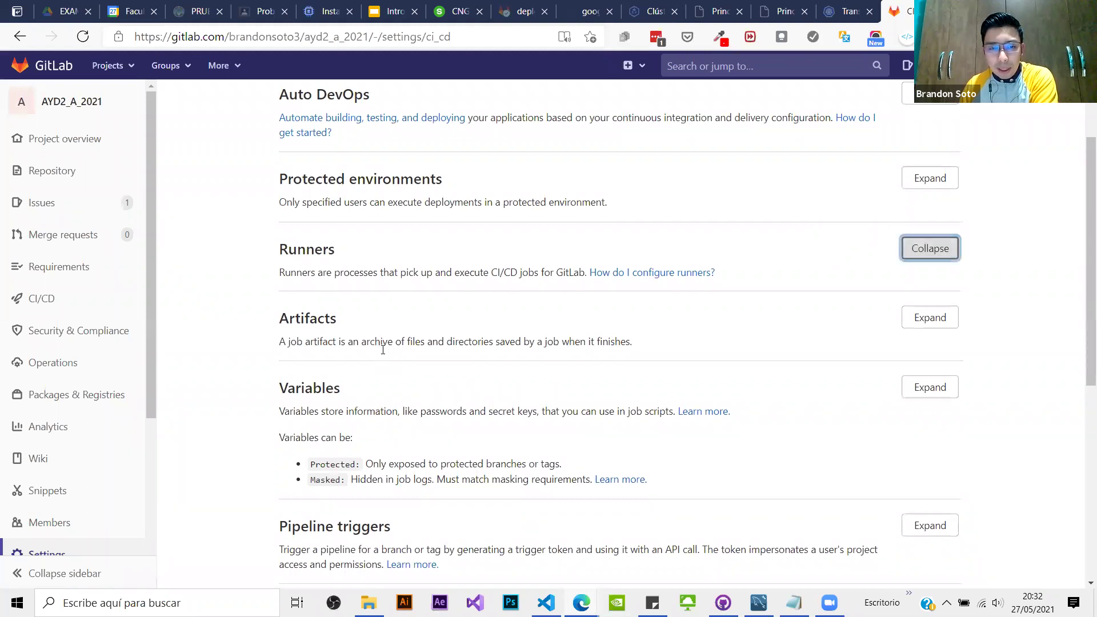
Step: Remove the specific runner tagged develop from the project and confirm the removal
scroll(382, 351, "down", 11)
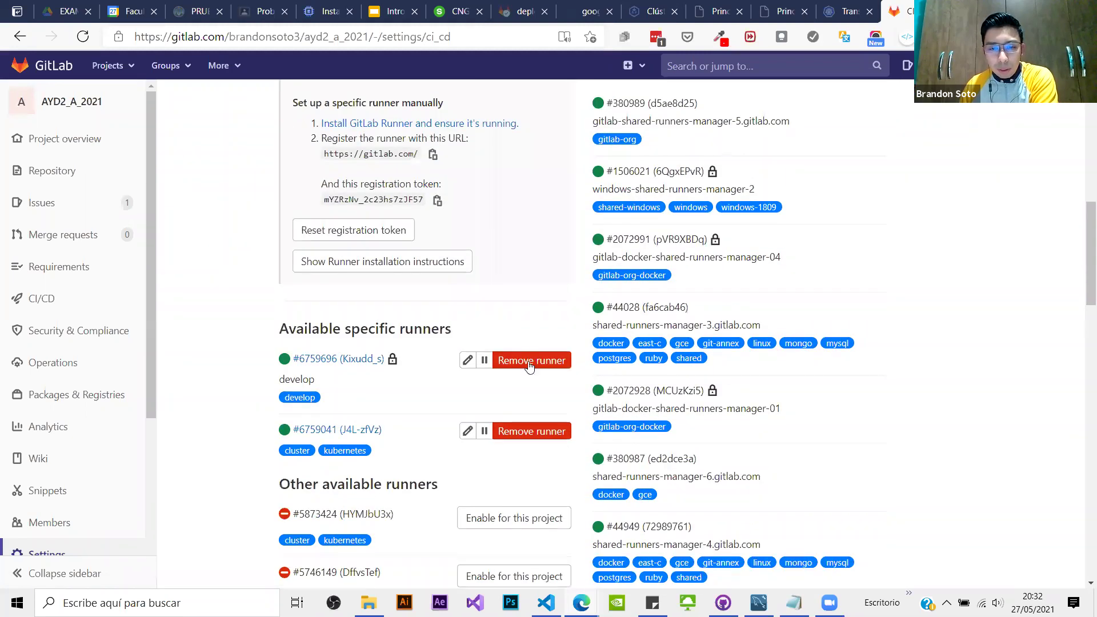
left_click(532, 360)
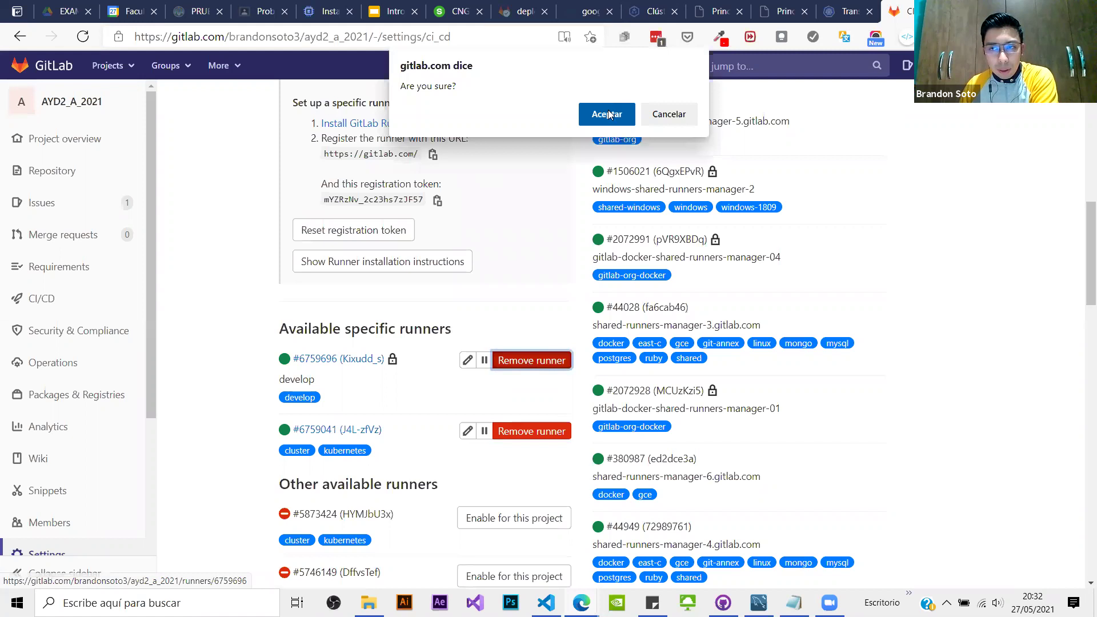
key("Return")
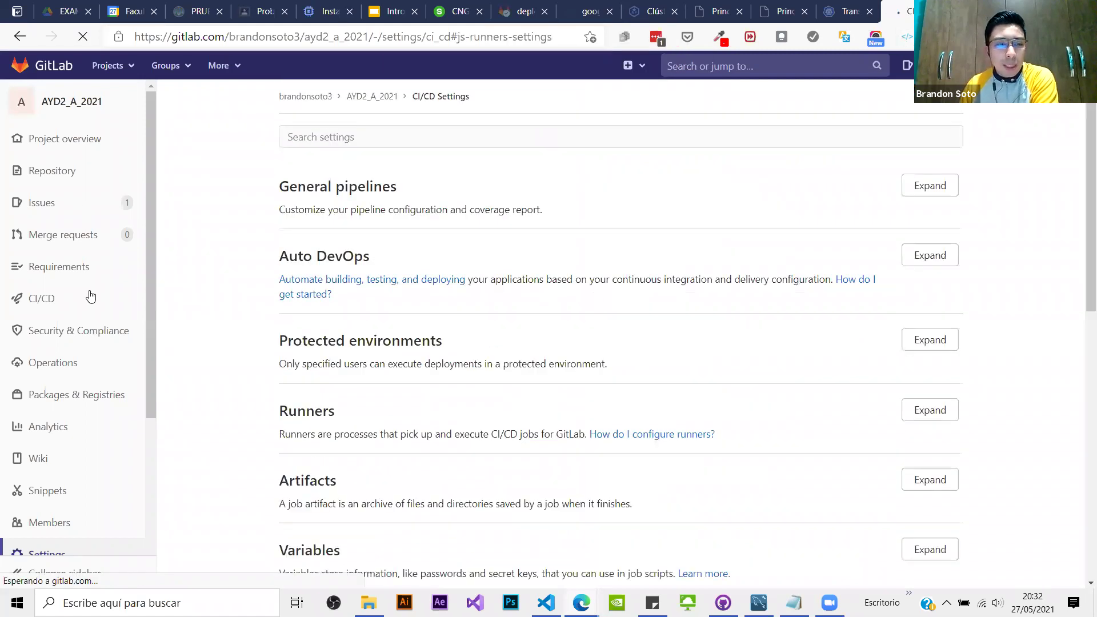
Step: Reopen the project's CI/CD settings and expand the Runners section again
scroll(60, 174, "up", 3)
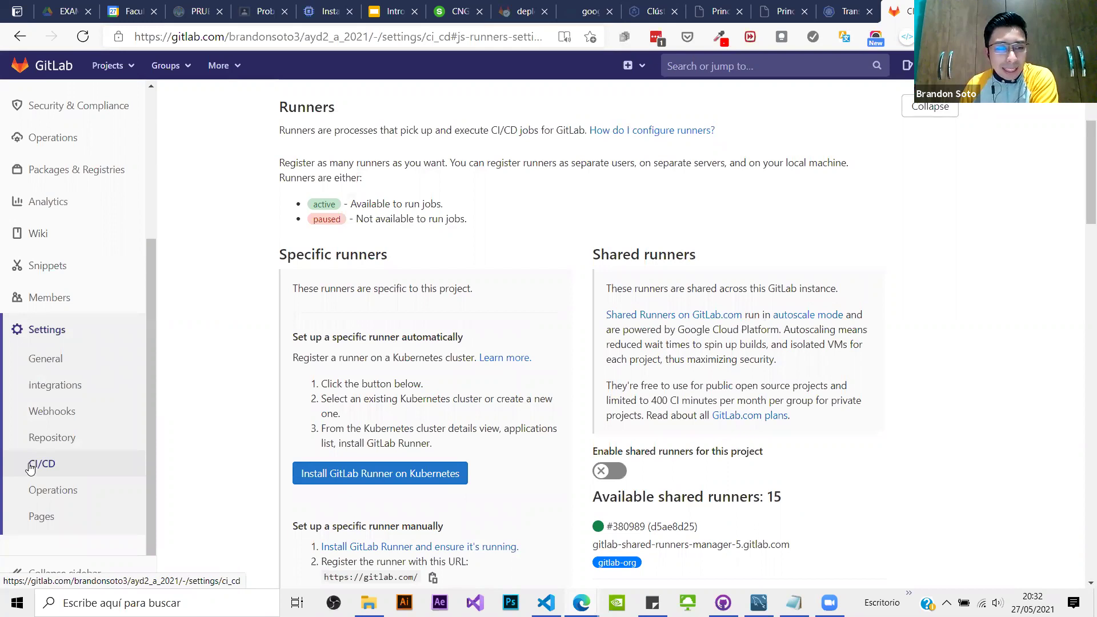
left_click(155, 438)
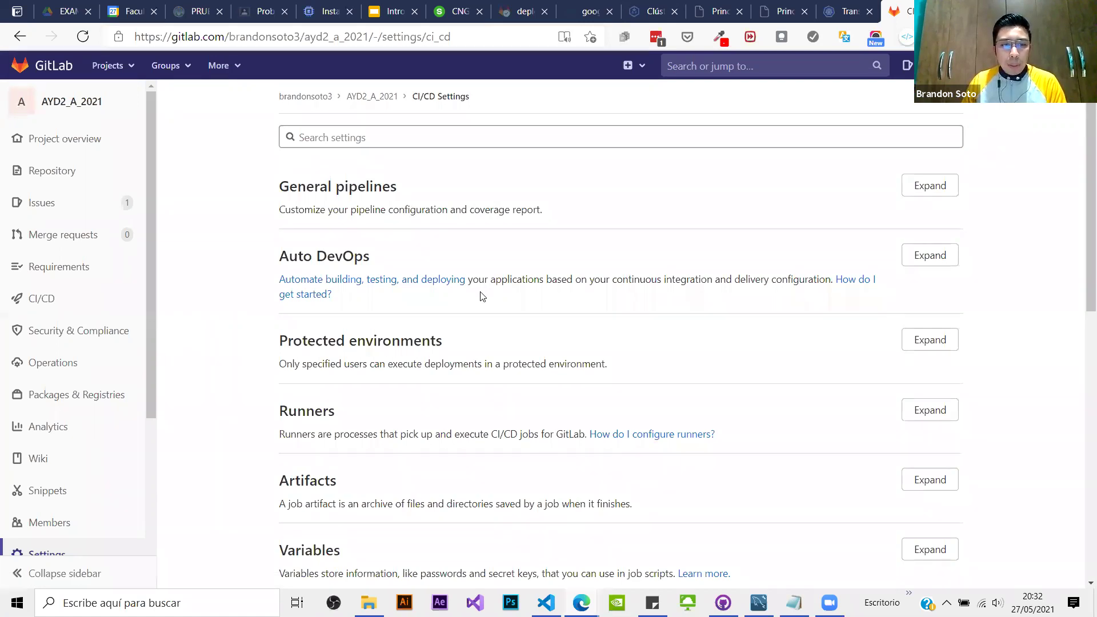
scroll(368, 286, "down", 4)
scroll(245, 263, "up", 2)
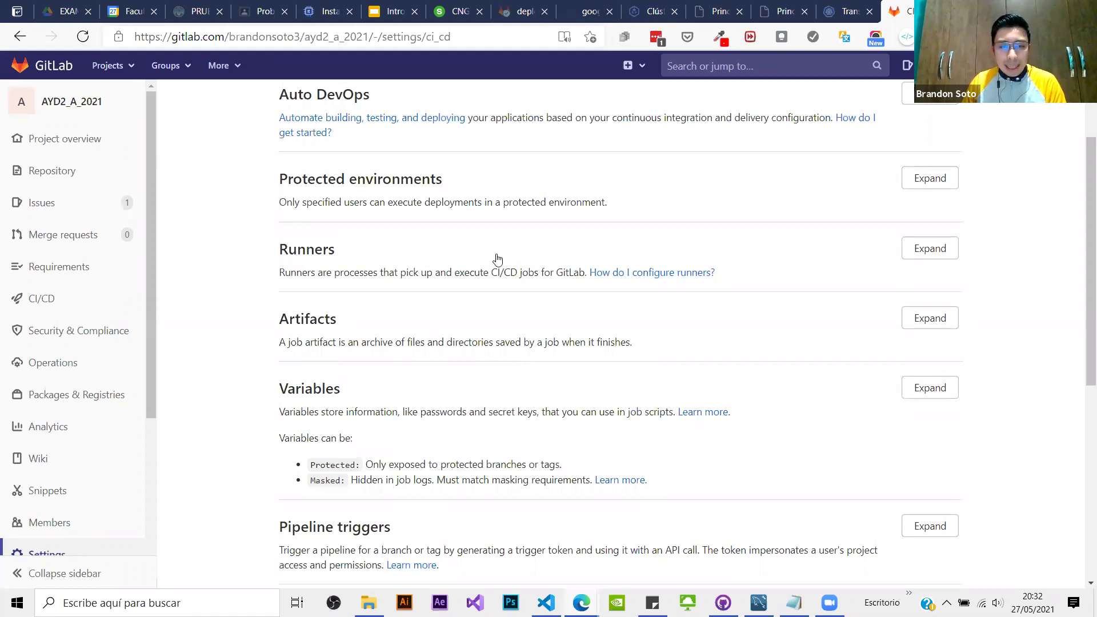
left_click(926, 258)
Step: Examine the instructions for setting up a specific runner automatically or manually, along with the available specific and shared runners
scroll(369, 288, "down", 1)
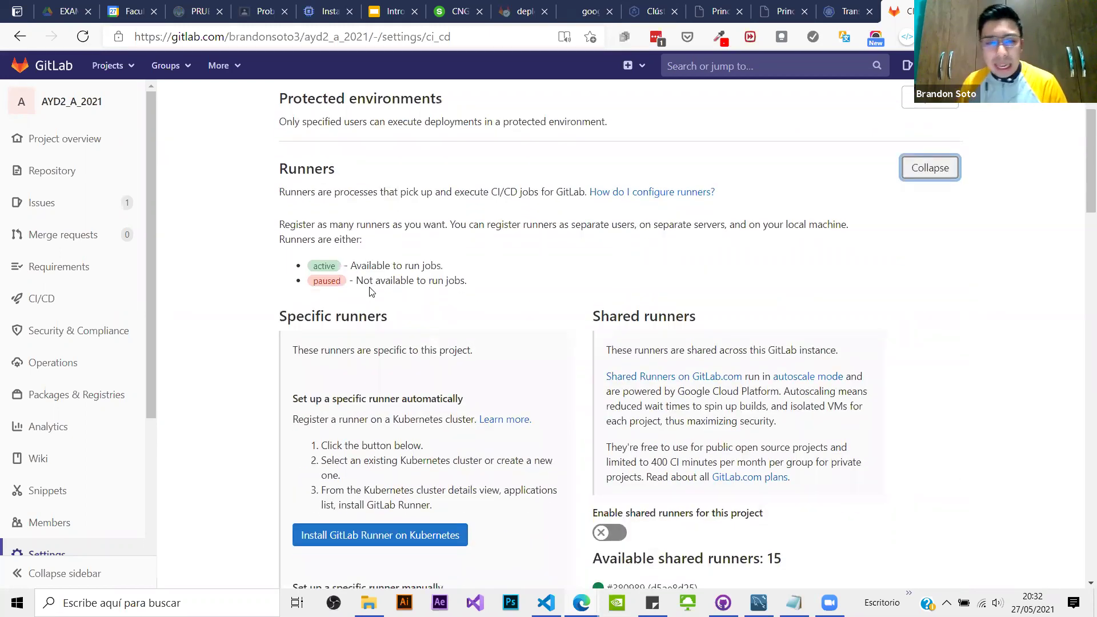
scroll(369, 291, "down", 1)
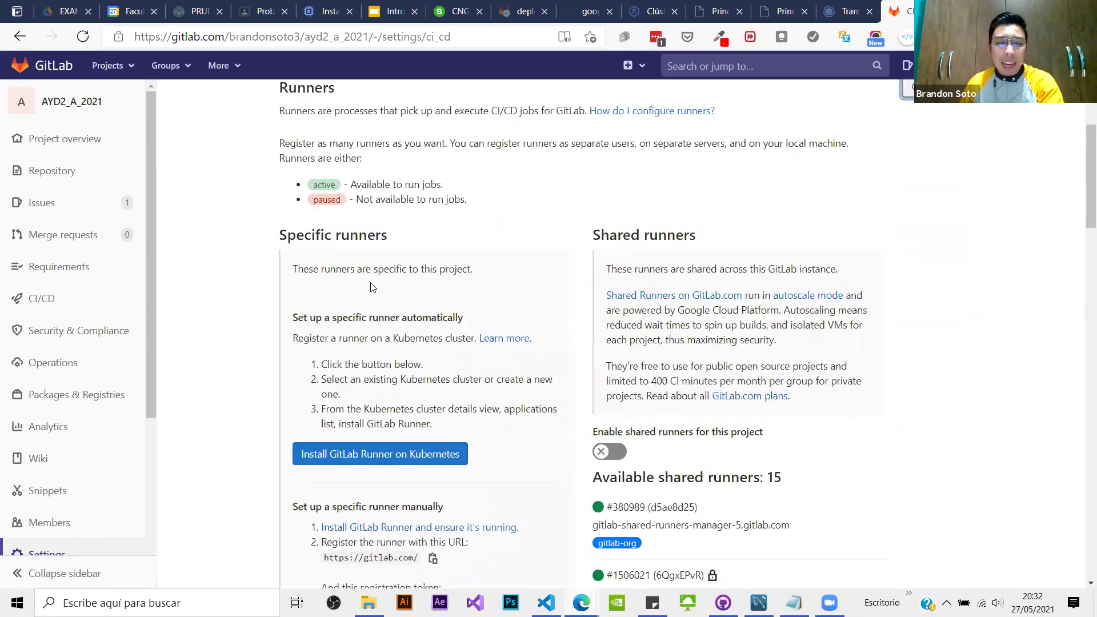
scroll(386, 263, "down", 2)
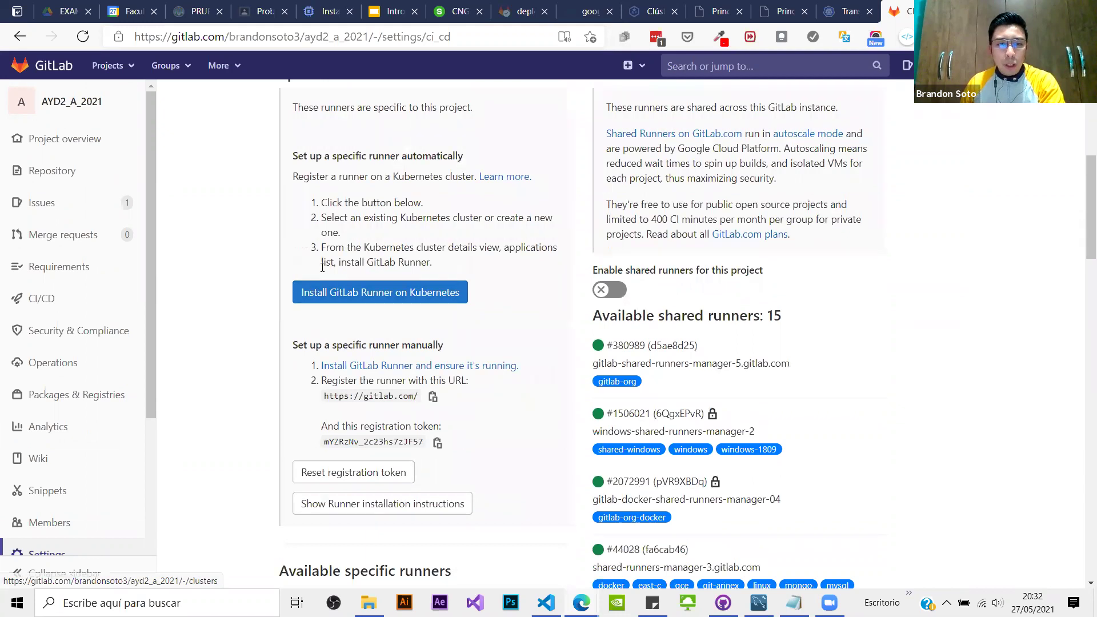
scroll(229, 317, "up", 3)
scroll(48, 497, "down", 4)
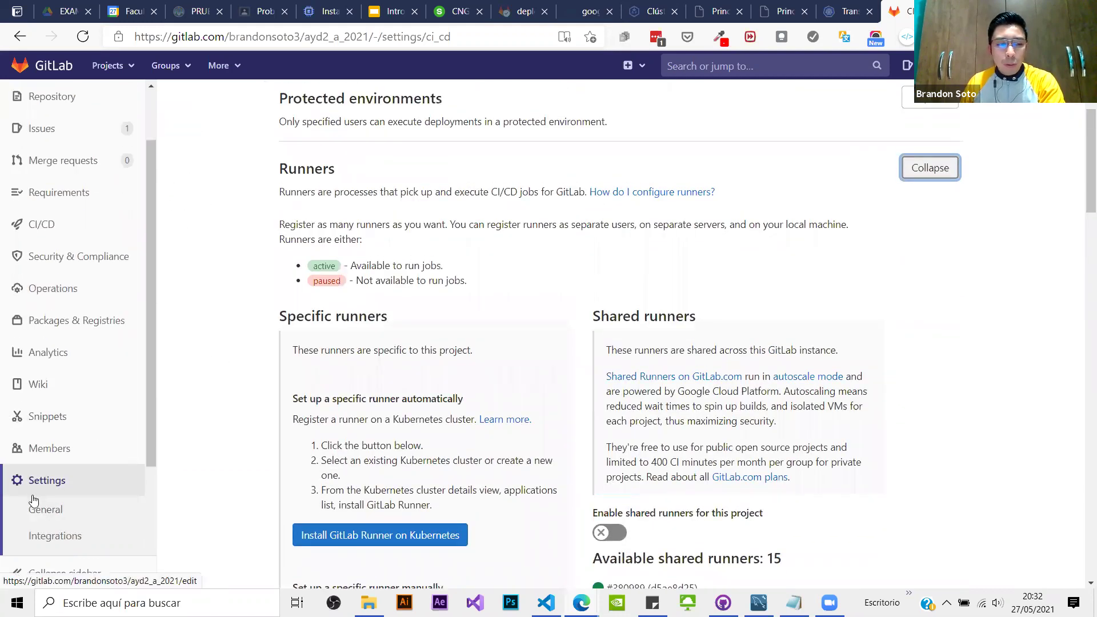
scroll(49, 482, "up", 3)
scroll(409, 368, "up", 2)
scroll(424, 277, "down", 2)
scroll(417, 269, "down", 3)
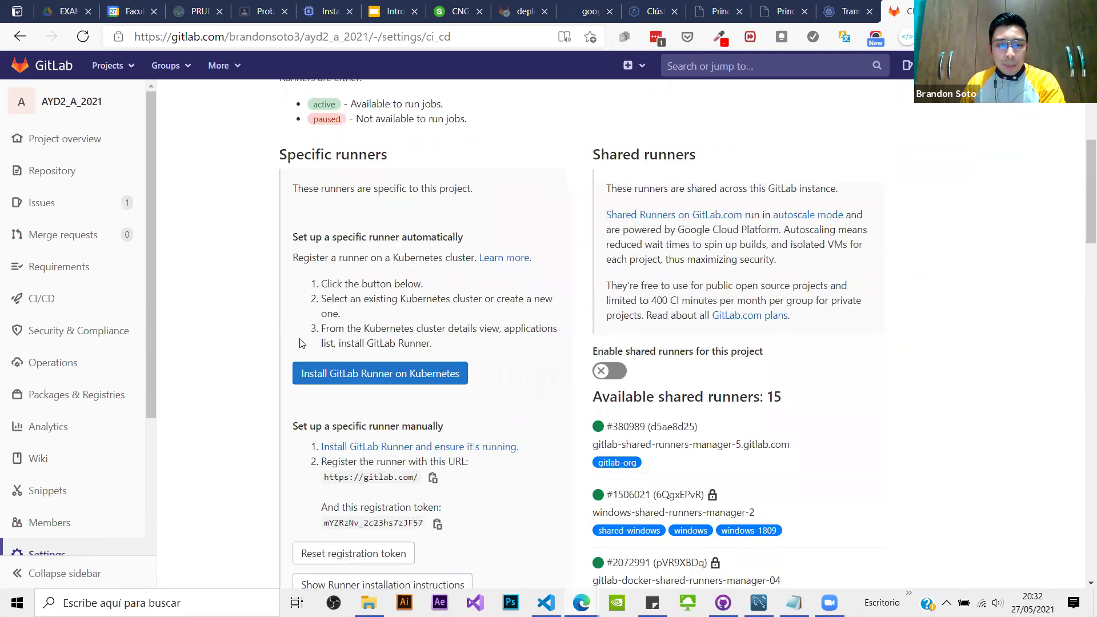
scroll(251, 303, "down", 2)
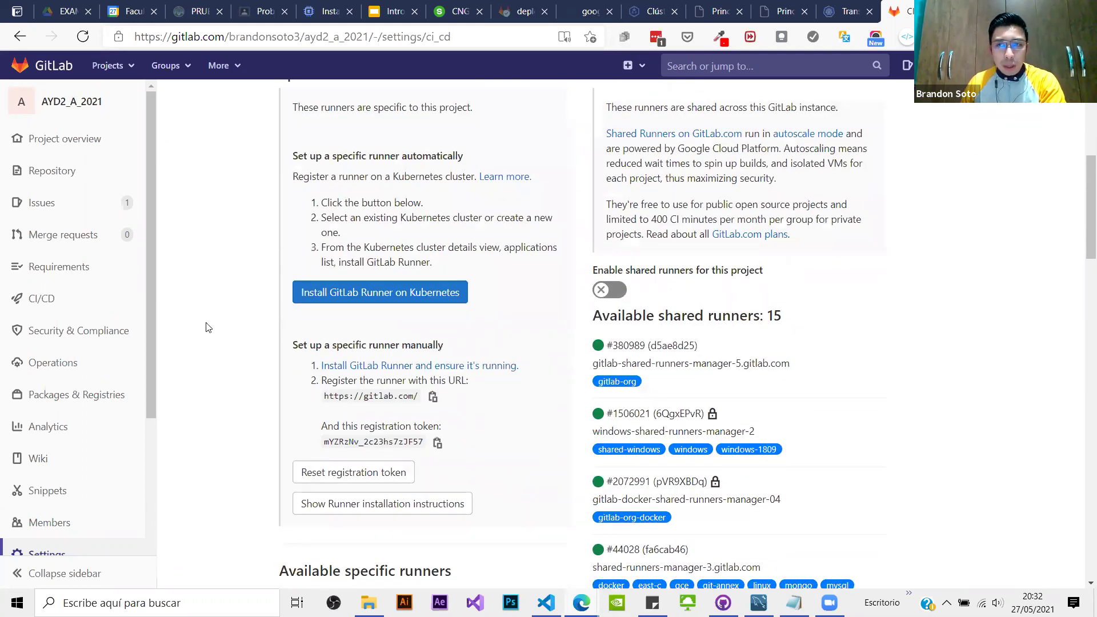
scroll(208, 324, "down", 2)
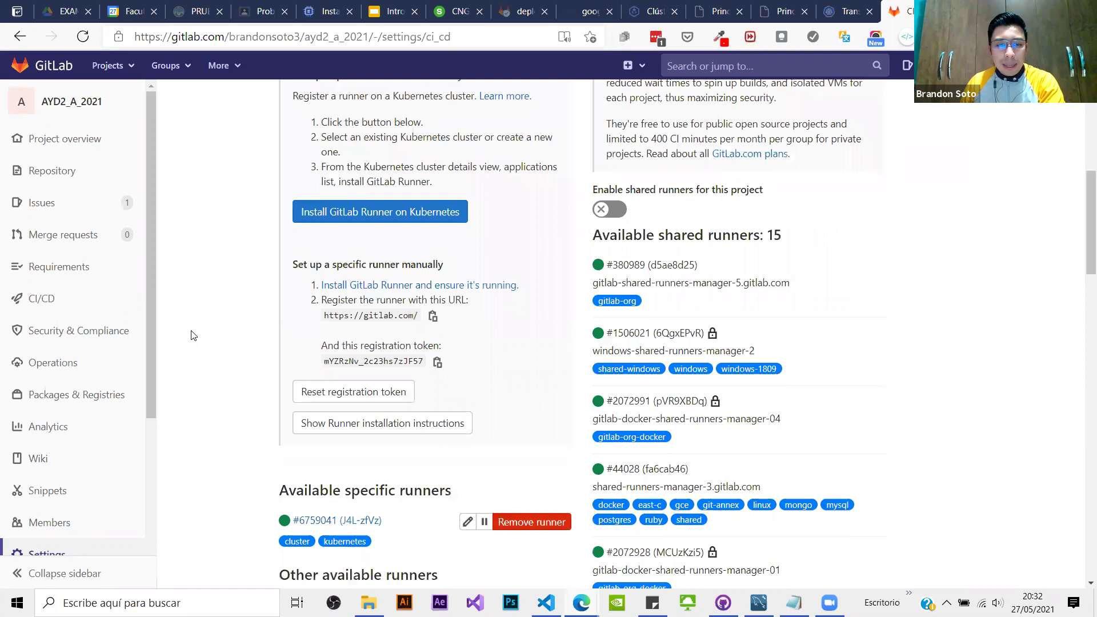
scroll(197, 339, "down", 1)
scroll(211, 342, "up", 1)
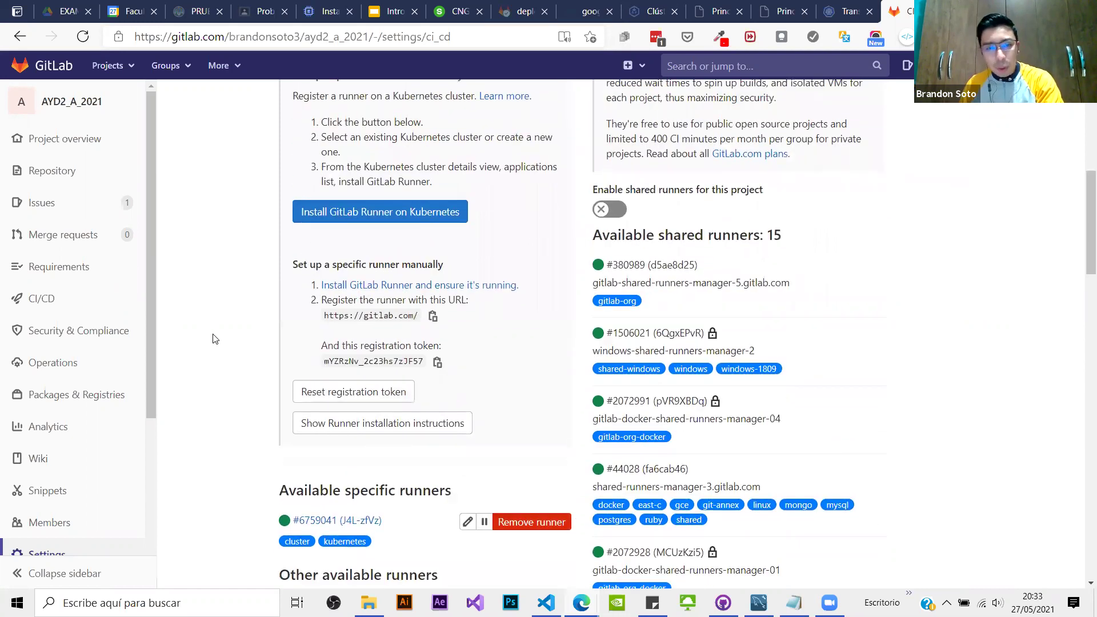
Step: Open the GitLab Runner installation docs in a new browser tab and go to the GitLab repository instructions for Debian/Ubuntu/CentOS/RedHat
right_click(385, 292)
left_click(410, 289)
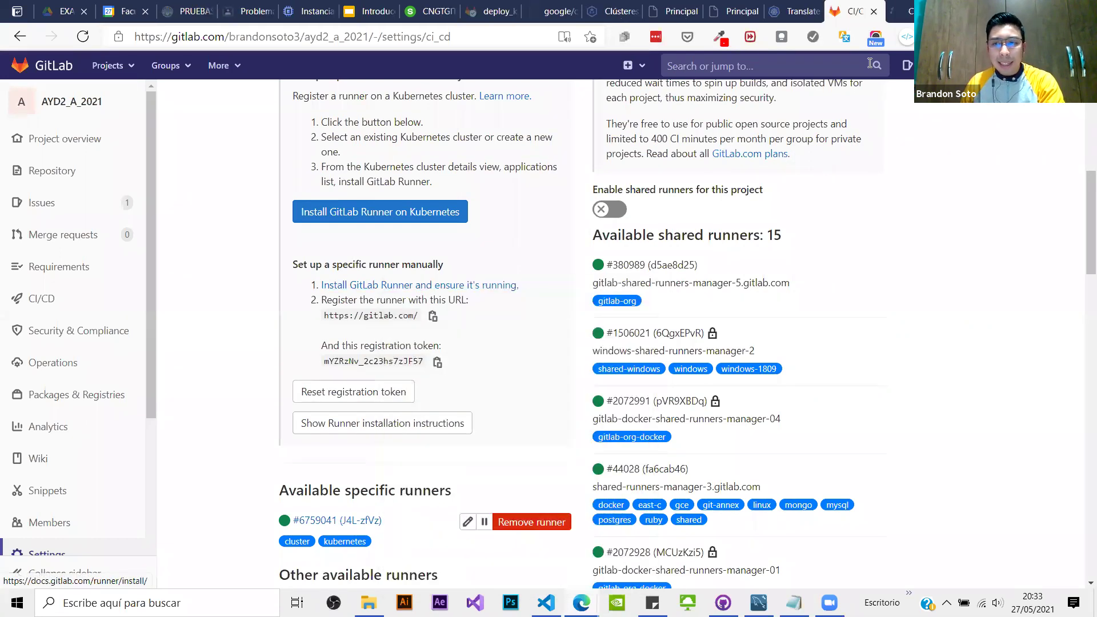
left_click(910, 12)
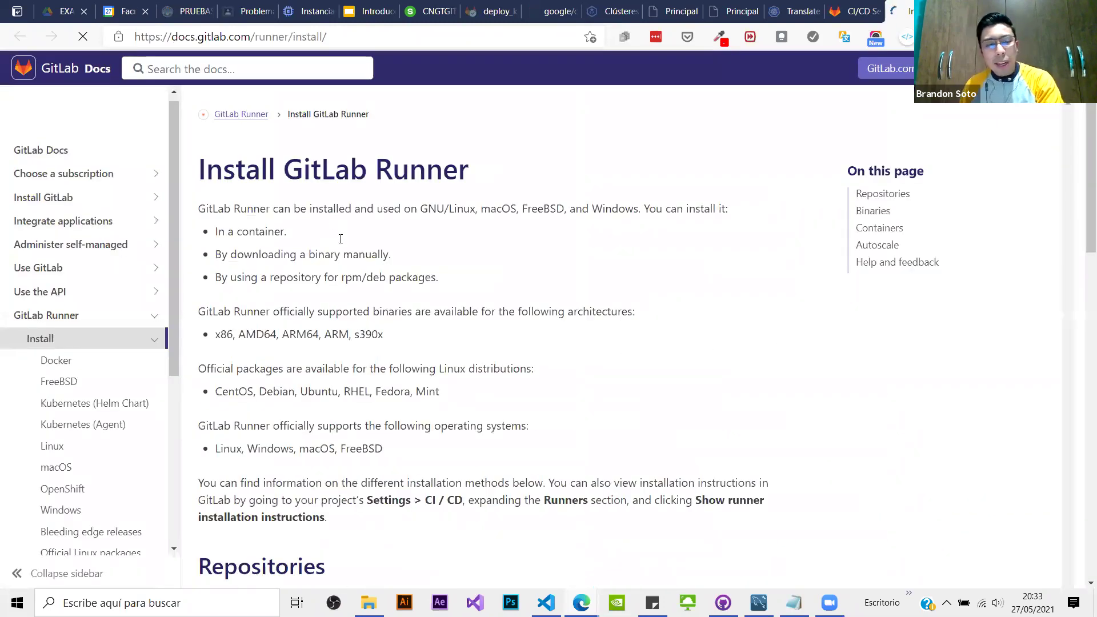
scroll(340, 238, "down", 4)
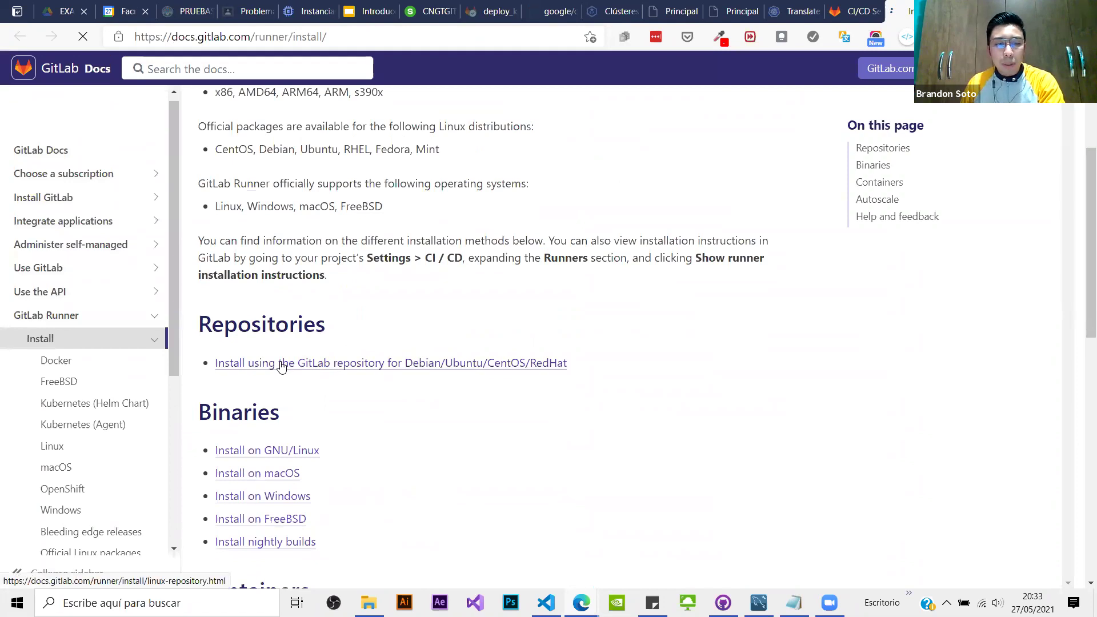
left_click(281, 366)
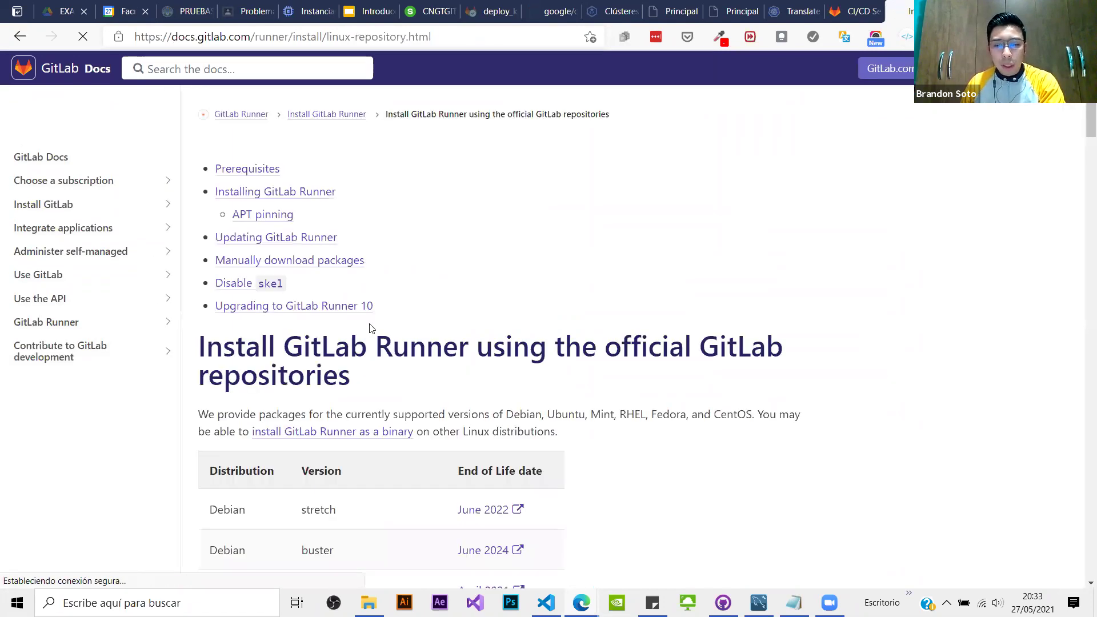
Step: Find the Installing GitLab Runner section and copy the Debian/Ubuntu/Mint curl command that adds the official GitLab repository
scroll(359, 328, "down", 15)
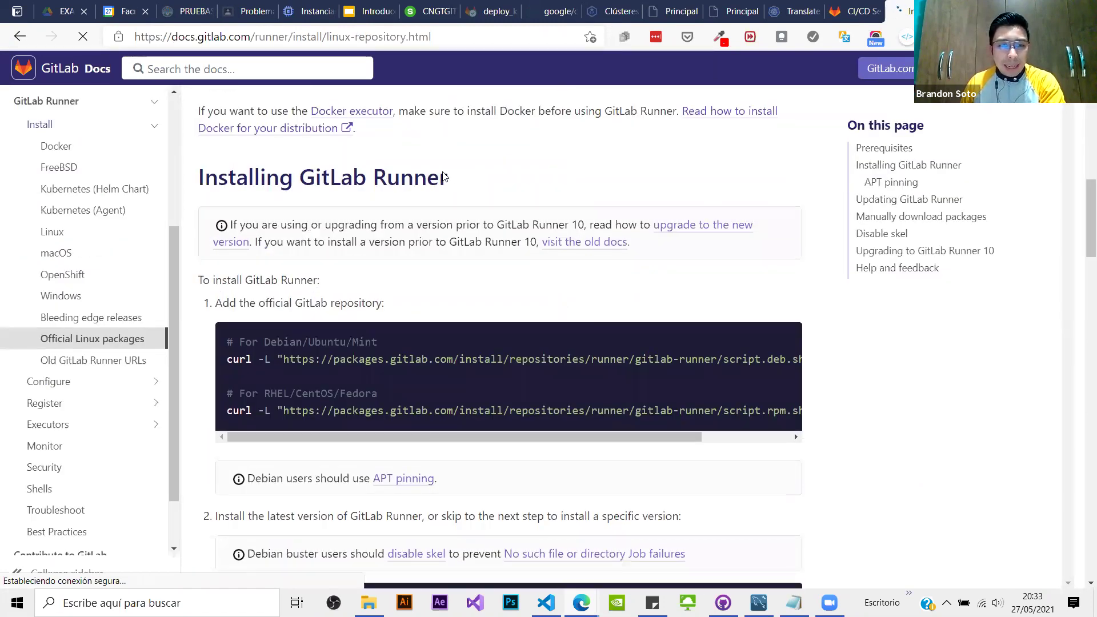
triple_click(466, 180)
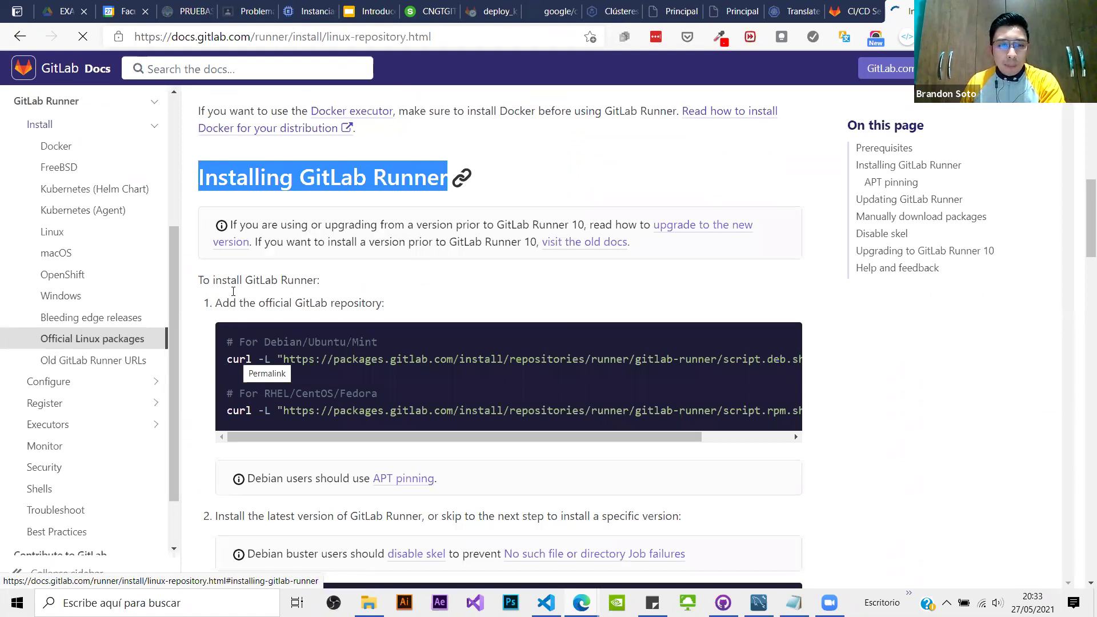
double_click(258, 341)
left_click_drag(367, 336, 393, 342)
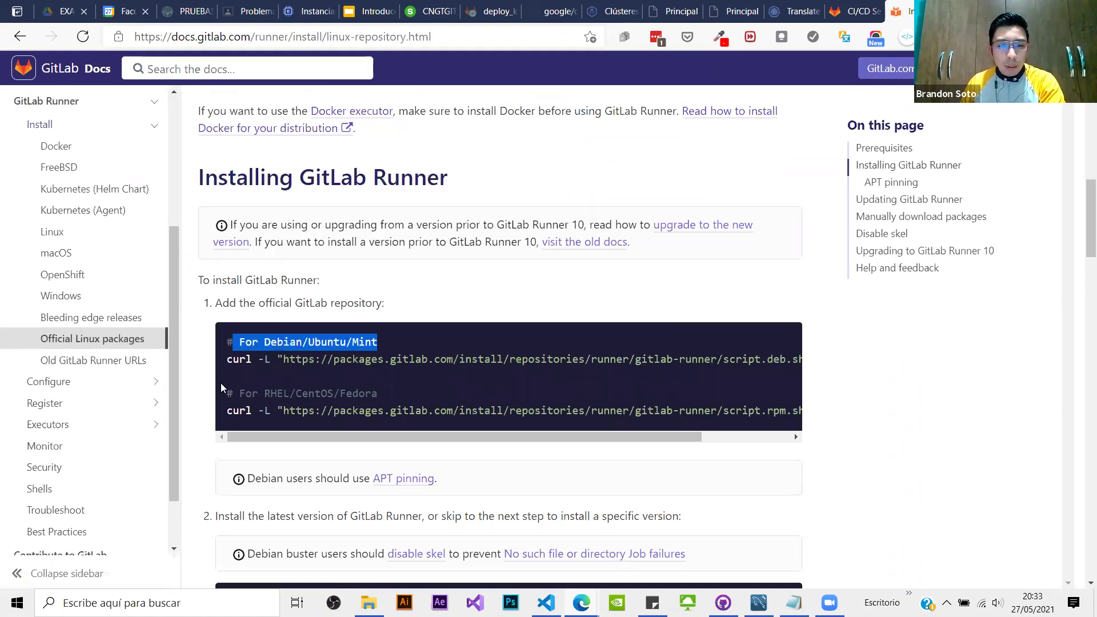
left_click_drag(225, 364, 642, 356)
left_click_drag(839, 356, 778, 364)
key("ctrl+c")
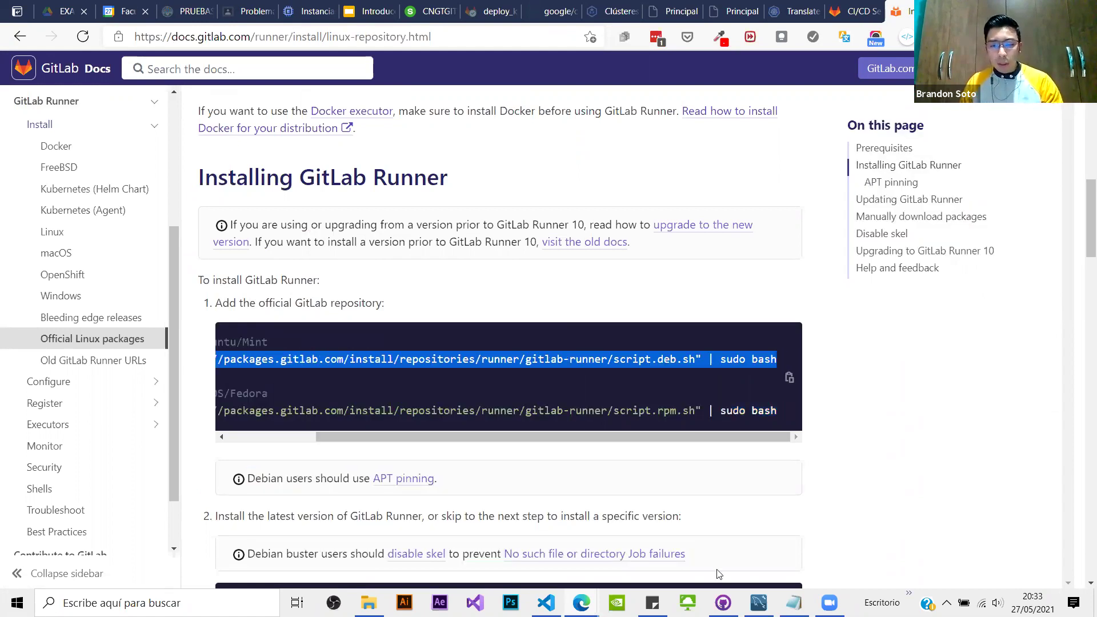
Step: Switch to the develop VM's SSH terminal, clear it and run the copied curl command with script.deb.sh piped to sudo bash
left_click(582, 603)
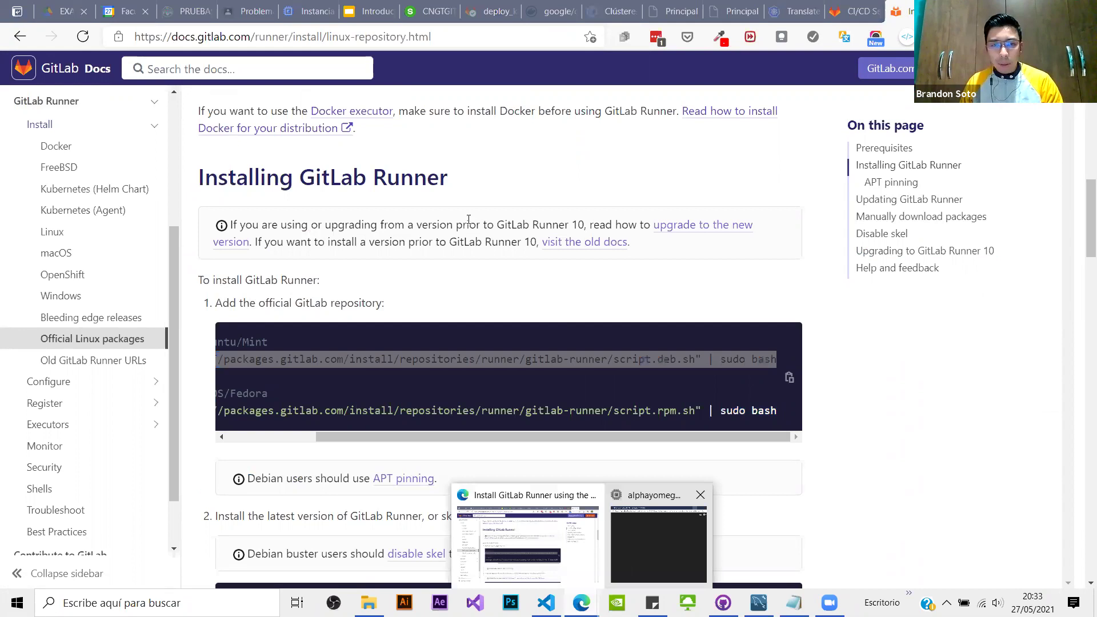
left_click(659, 543)
type("CL")
key("BackSpace")
key("BackSpace")
type("cleara")
key("Return")
type("clear")
key("Return")
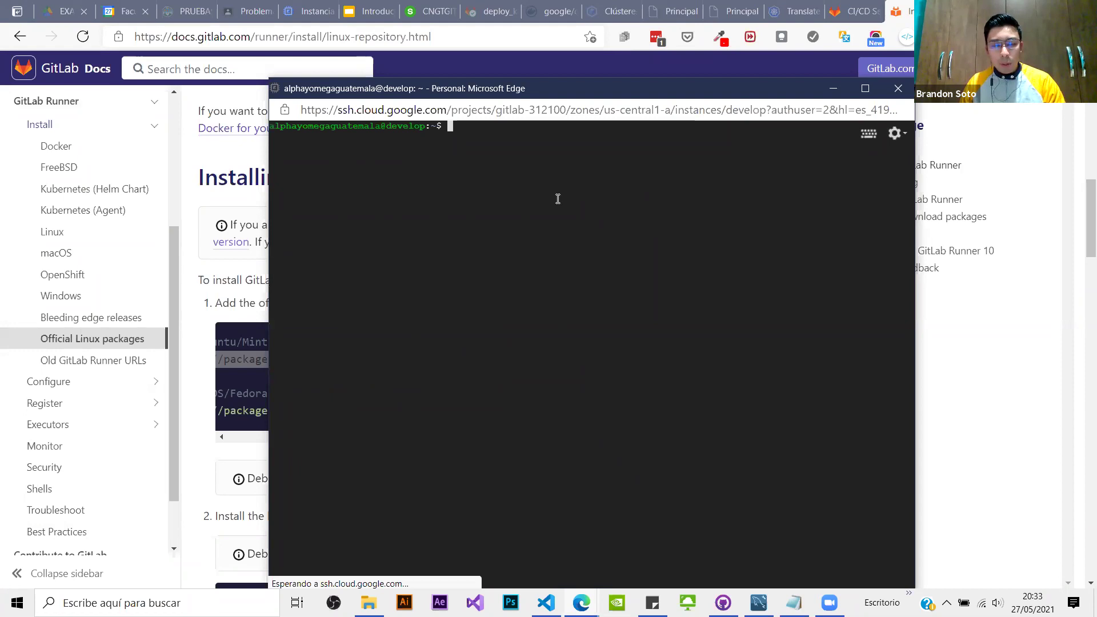
key("ctrl+v")
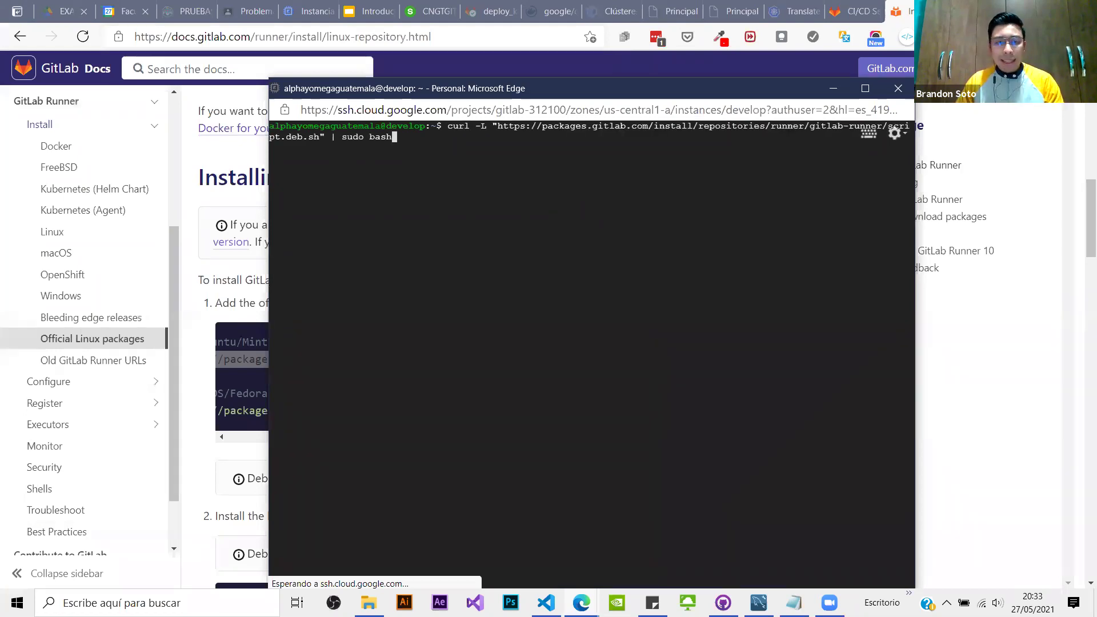
key("Return")
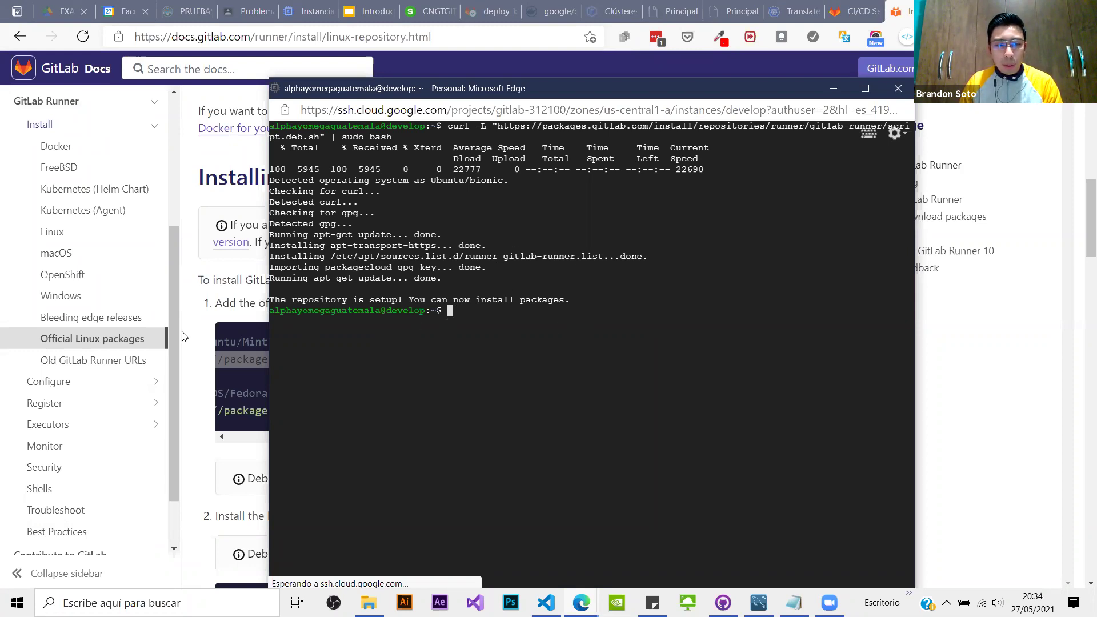
Step: Copy the docs' Debian/Ubuntu/Mint command for the latest GitLab Runner and run it in the develop terminal: export GITLAB_RUNNER_DISABLE_SKEL=true; sudo -E apt-get install gitlab-runner
left_click(191, 369)
scroll(369, 355, "down", 2)
left_click_drag(369, 355, 280, 355)
scroll(262, 377, "down", 3)
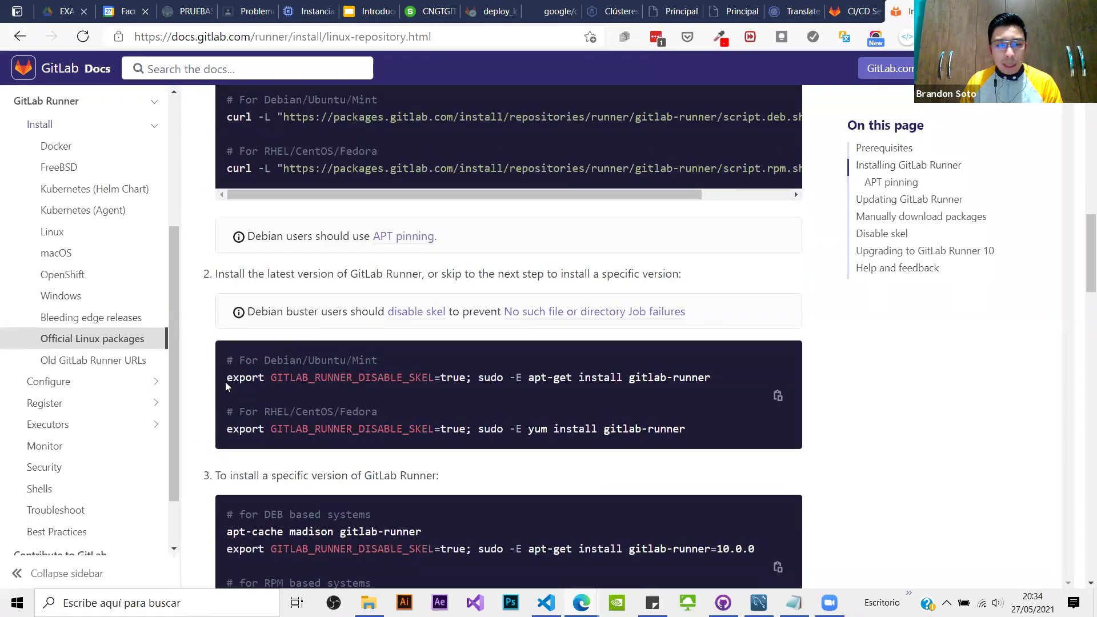
left_click_drag(226, 382, 719, 378)
key("ctrl+c")
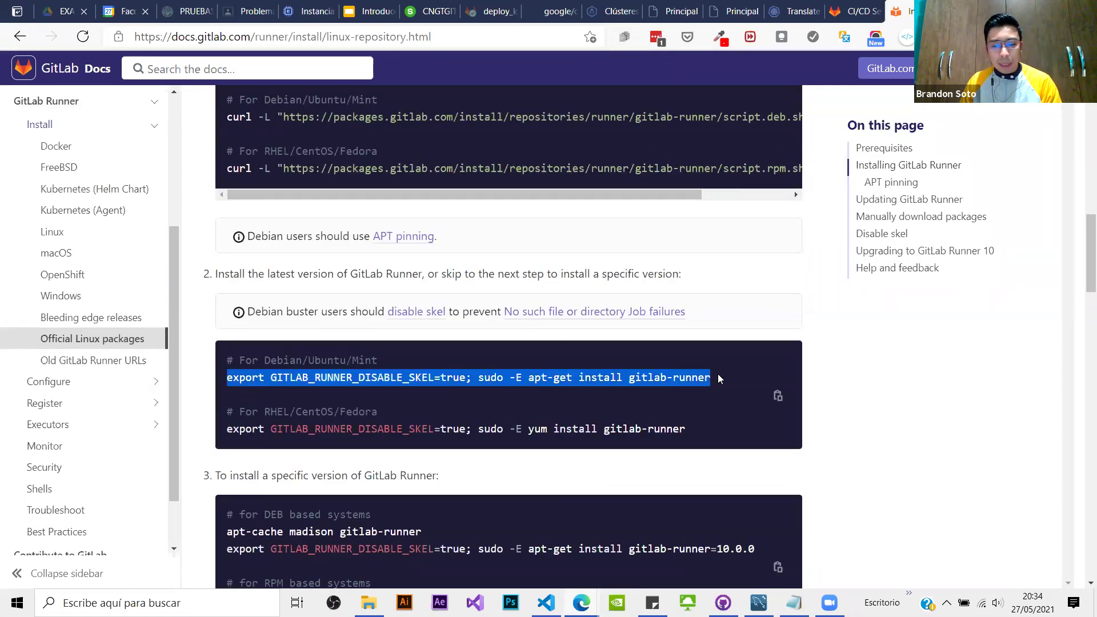
key("alt+Tab")
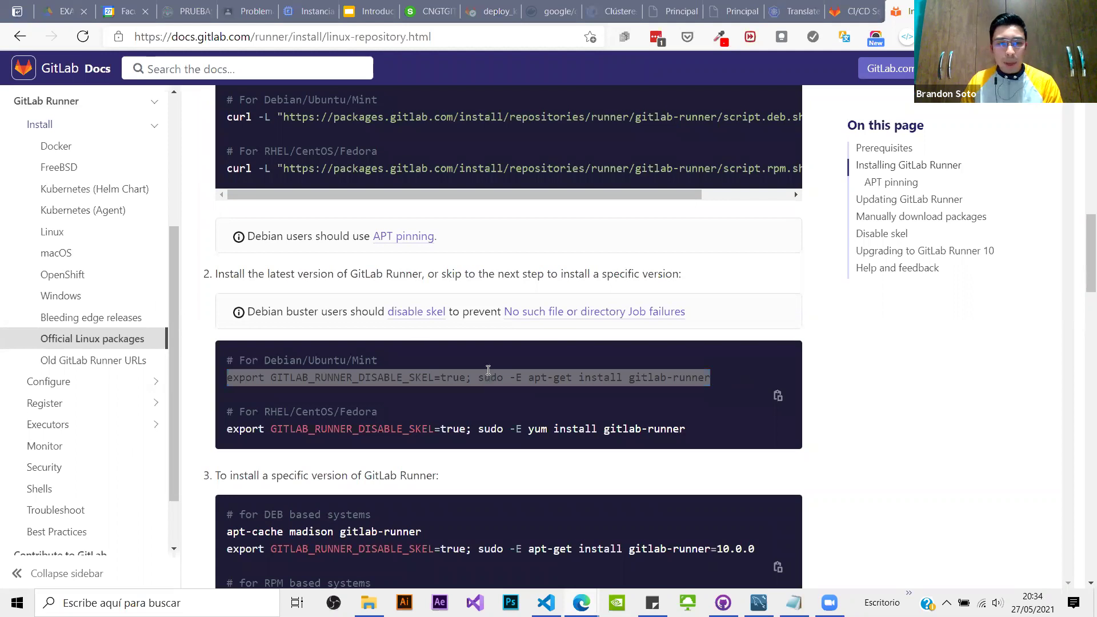
key("ctrl+v")
key("Return")
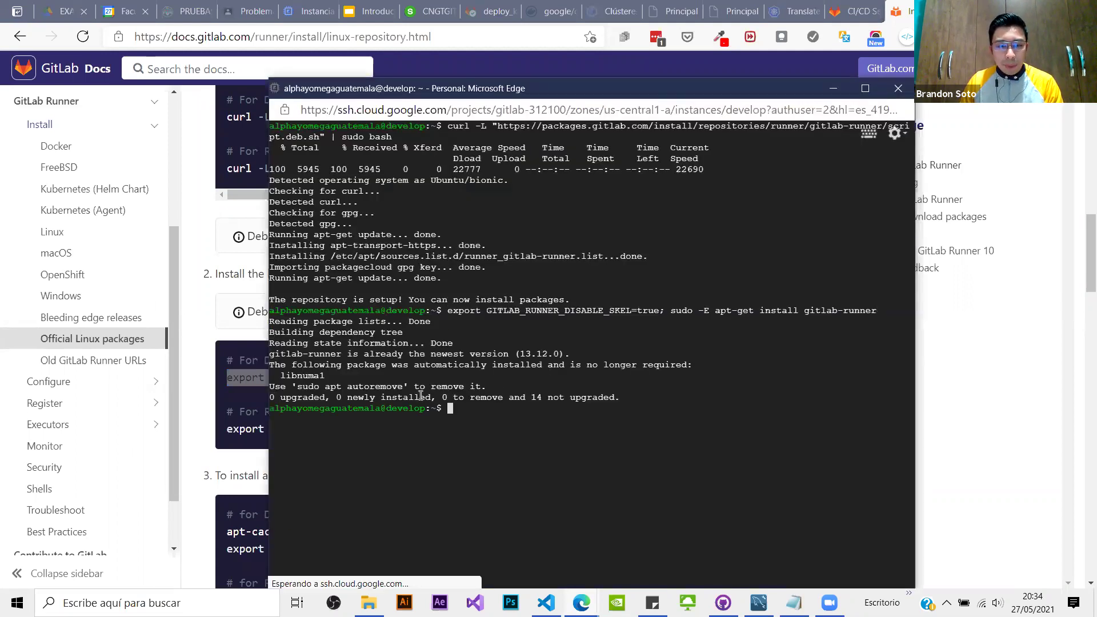
left_click_drag(336, 397, 267, 321)
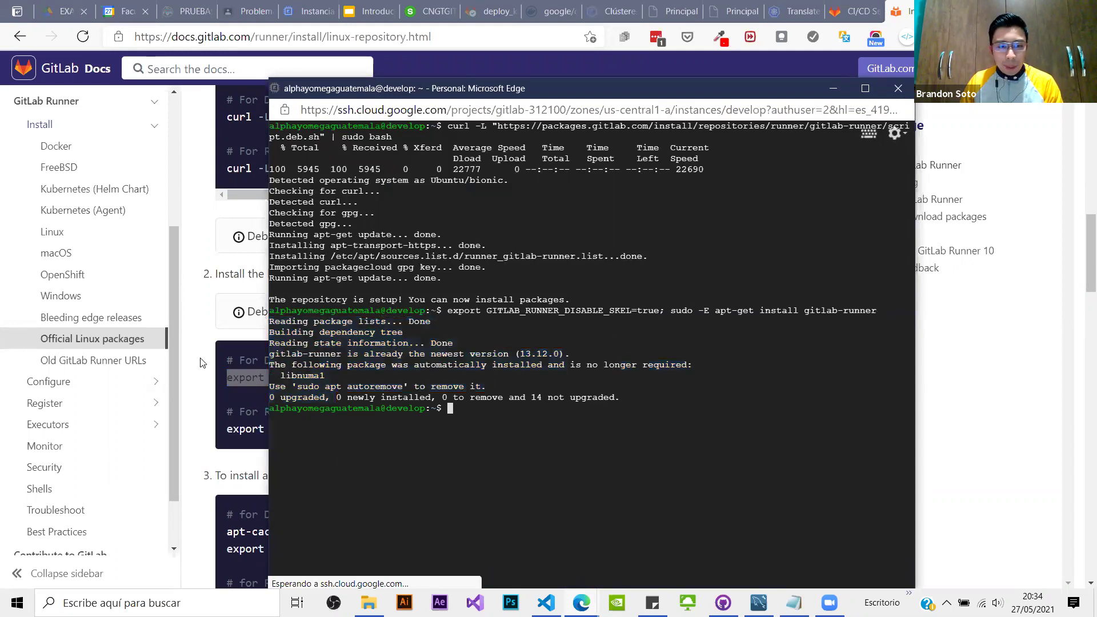
Step: Examine the docs' commands for installing a specific GitLab Runner version, including the version number in the DEB-based command
left_click(197, 360)
scroll(197, 360, "down", 3)
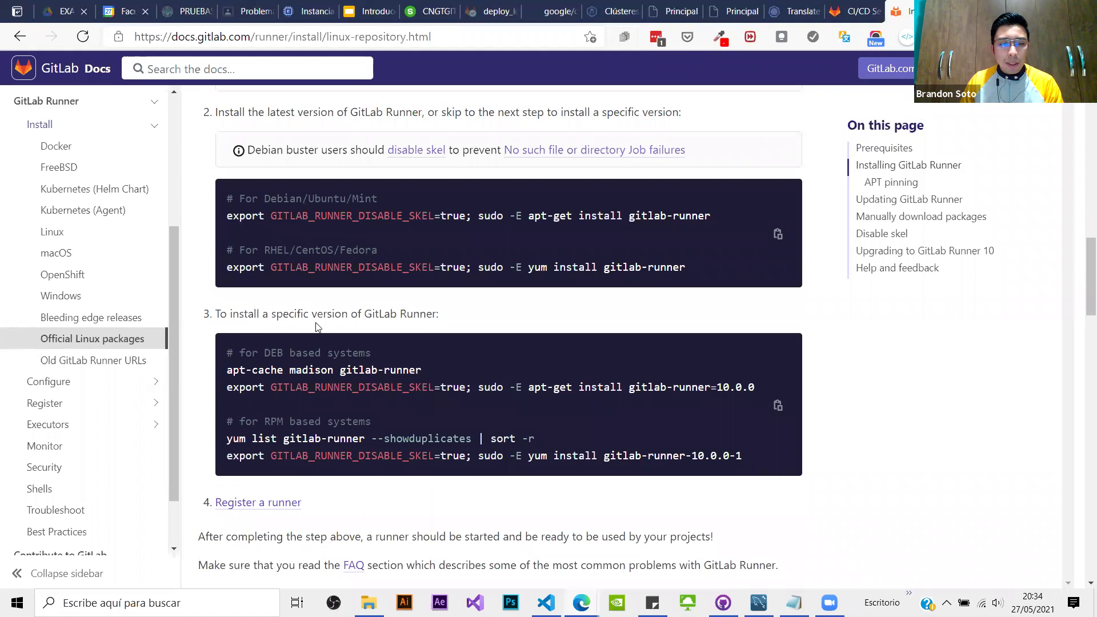
left_click_drag(226, 371, 484, 387)
left_click_drag(719, 387, 753, 387)
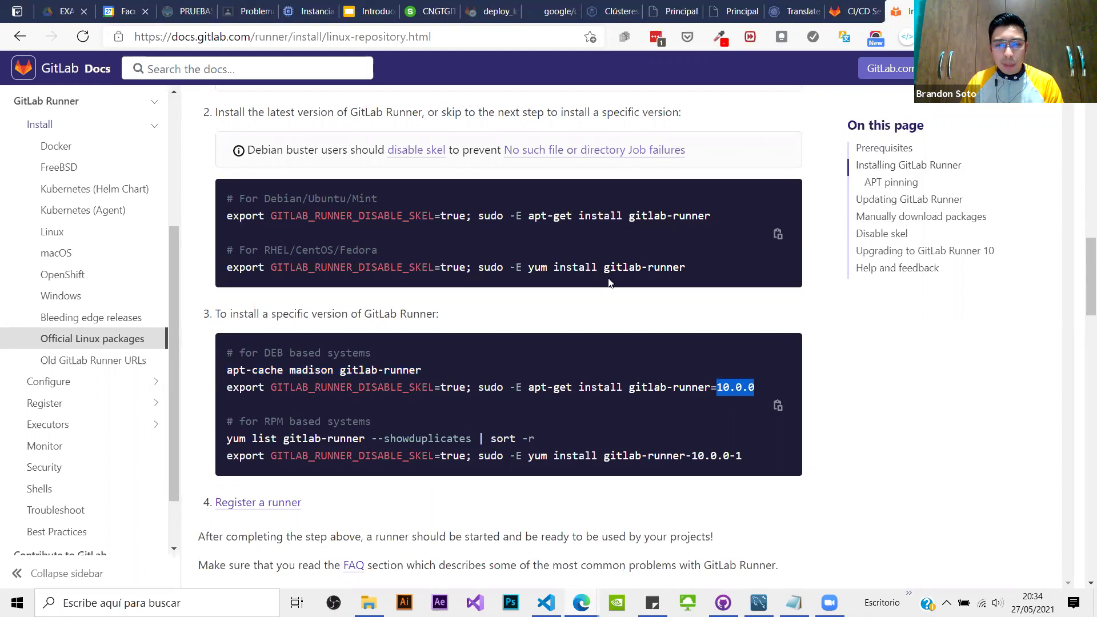
scroll(492, 238, "down", 3)
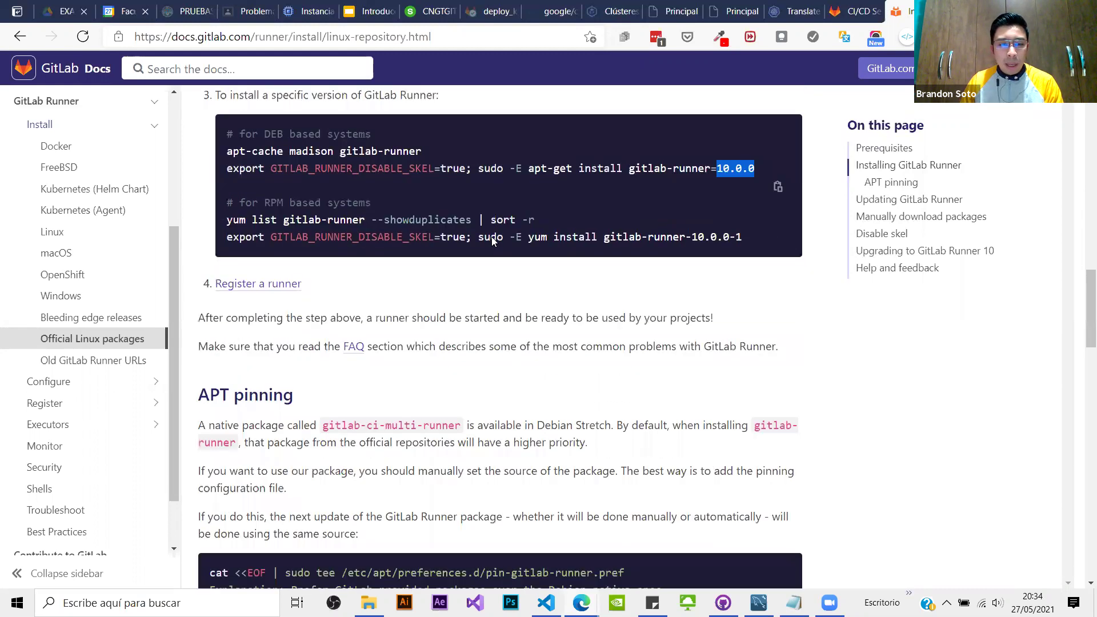
scroll(492, 237, "up", 4)
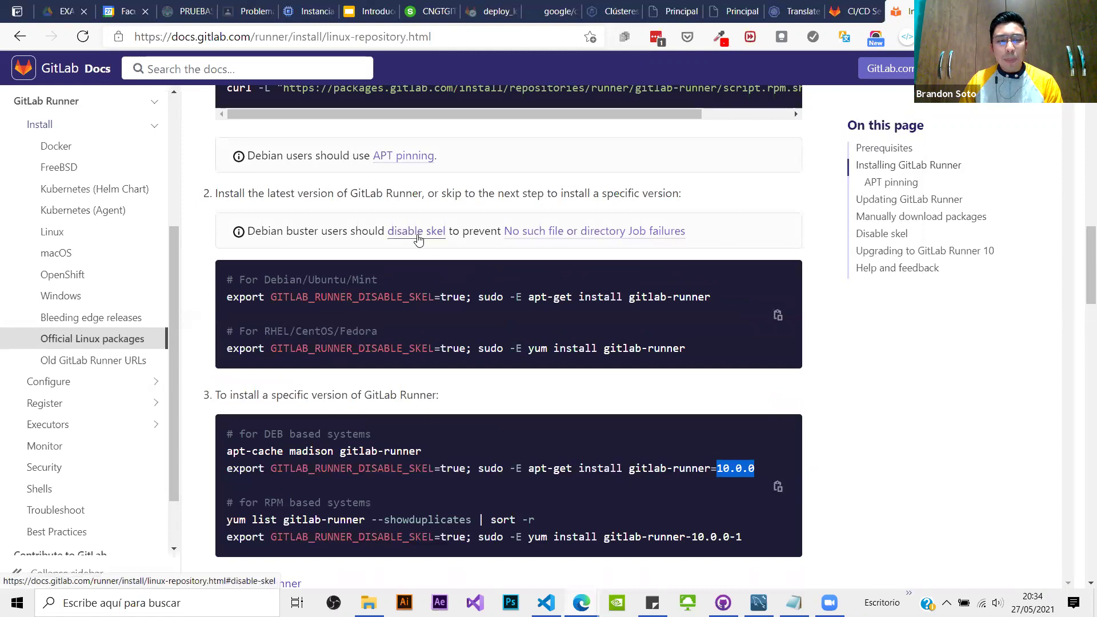
scroll(434, 243, "down", 4)
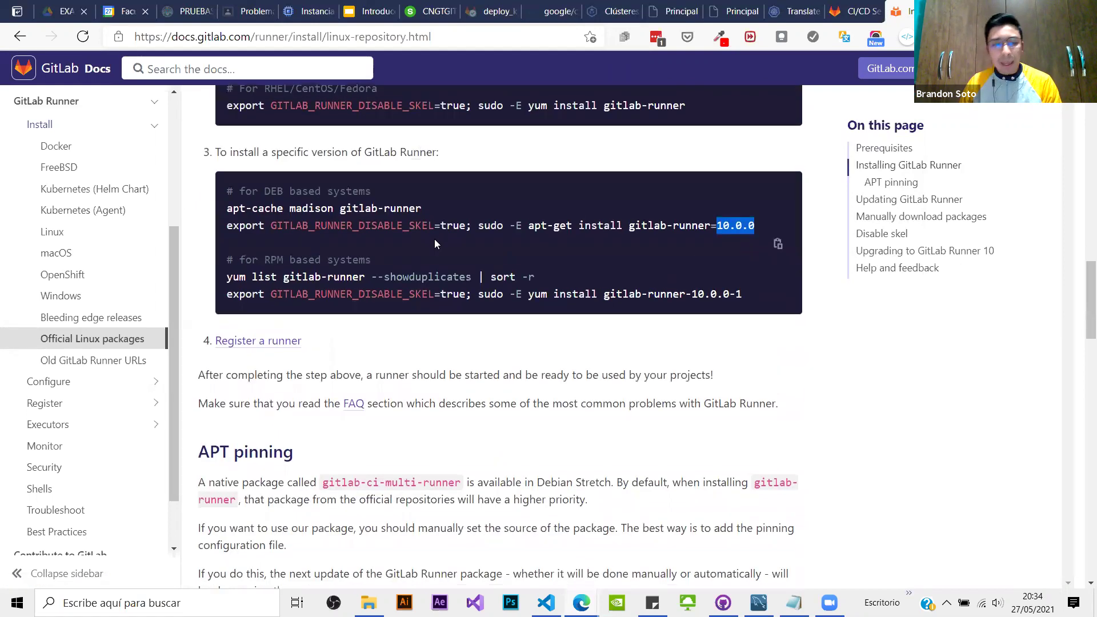
scroll(524, 302, "up", 3)
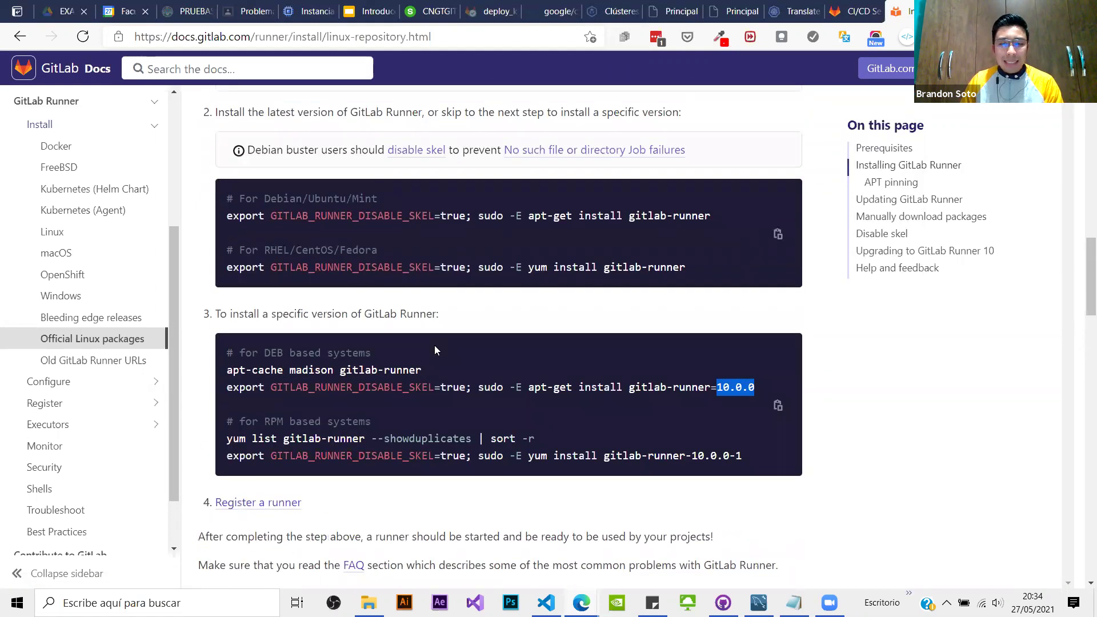
Step: Return to the AYD2_A_2021 CI/CD settings page, reload it and expand the Runners section
key("alt+Tab")
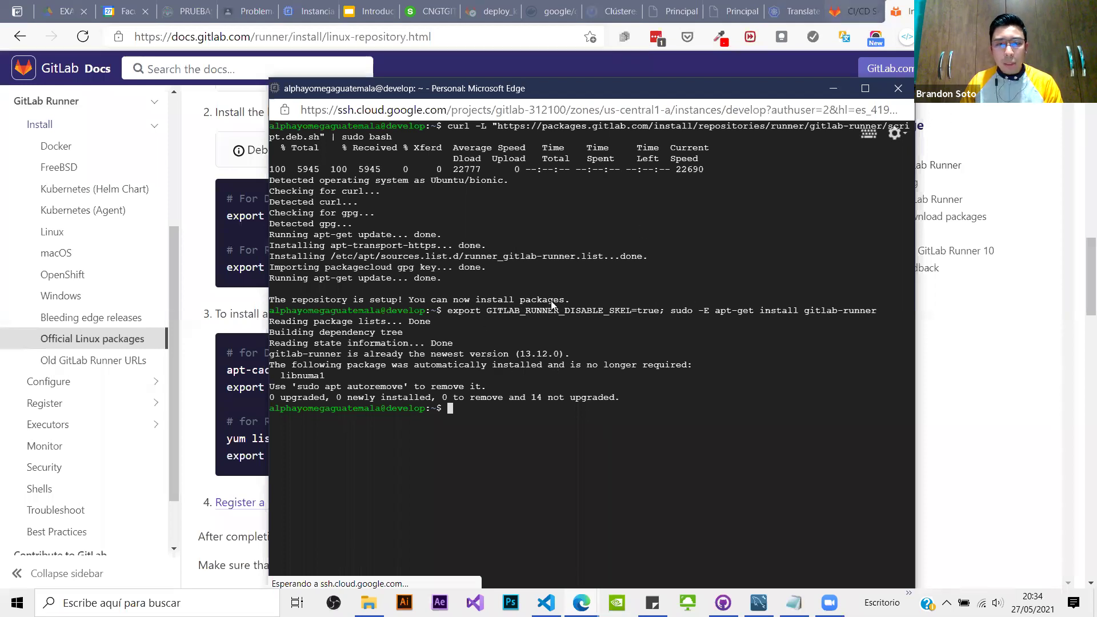
left_click(846, 12)
scroll(223, 143, "down", 3)
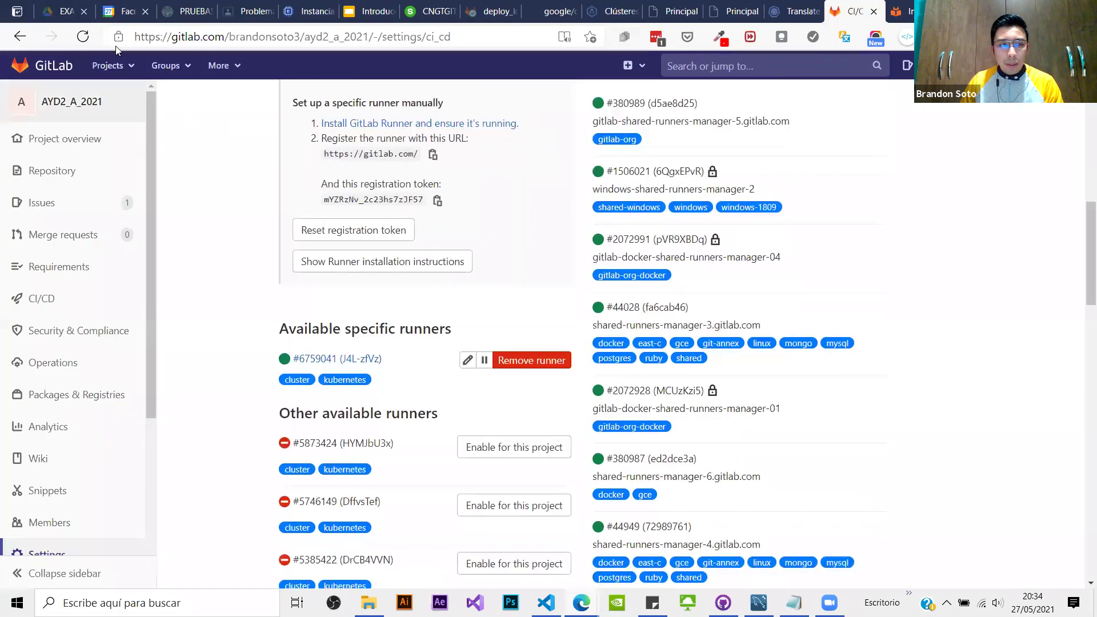
left_click(82, 36)
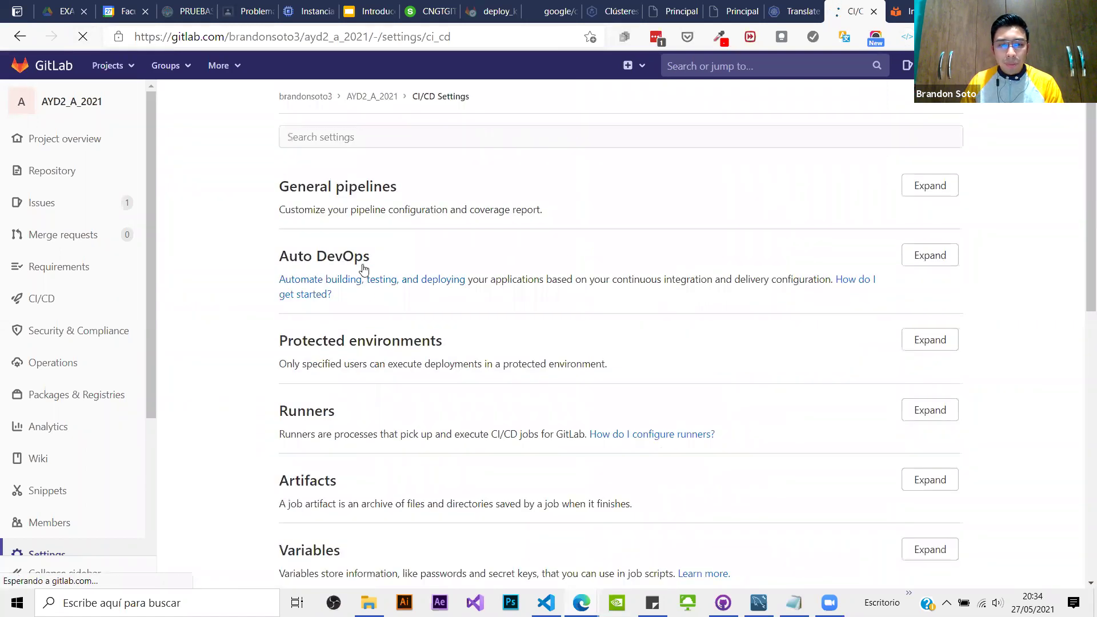
scroll(895, 240, "down", 2)
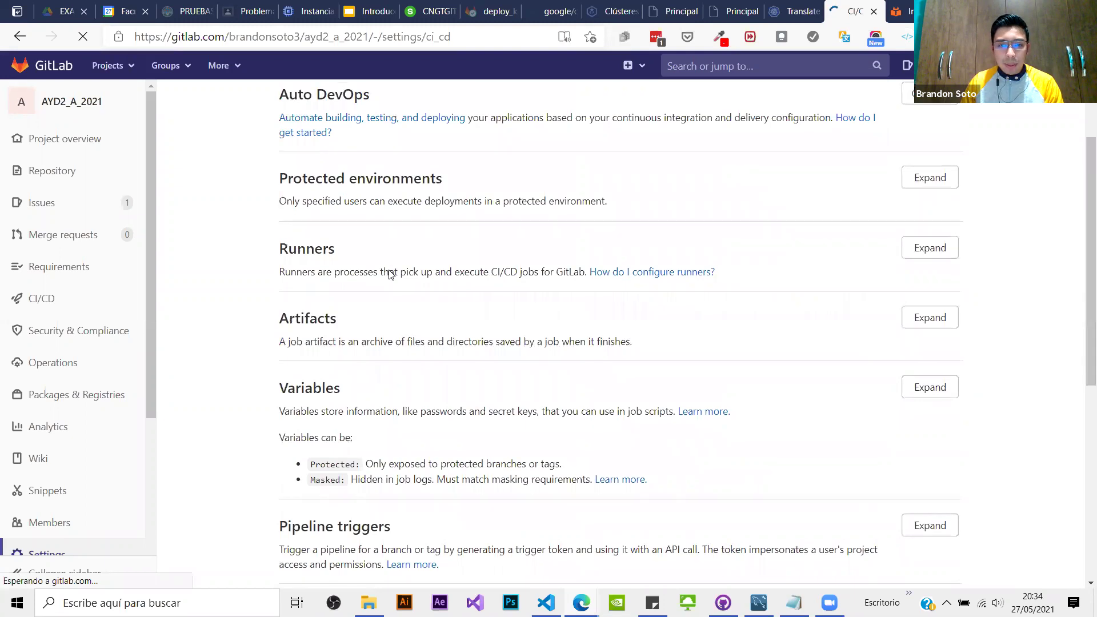
scroll(387, 276, "down", 7)
scroll(394, 278, "up", 6)
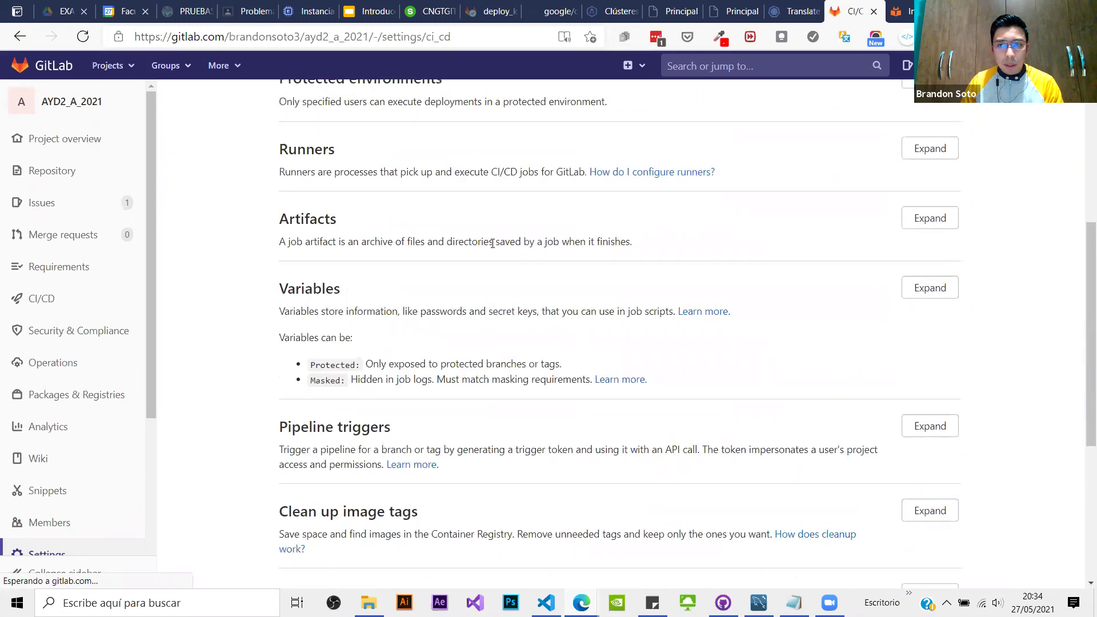
left_click(951, 166)
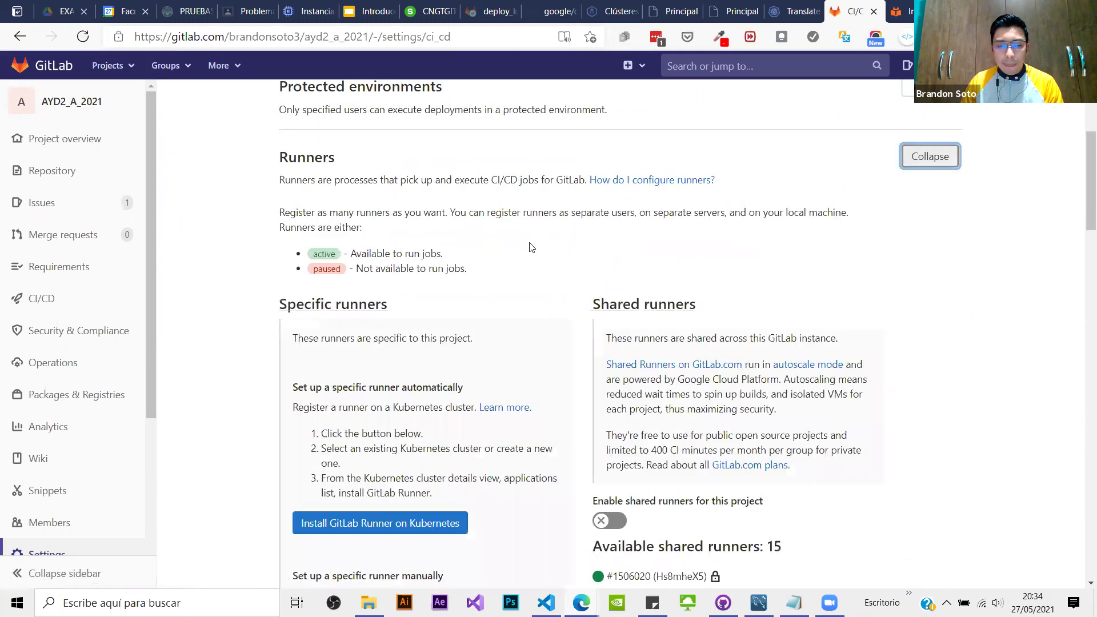
Step: Remove the available specific runner tagged cluster and kubernetes from the project and confirm the removal
scroll(526, 250, "down", 9)
left_click(514, 269)
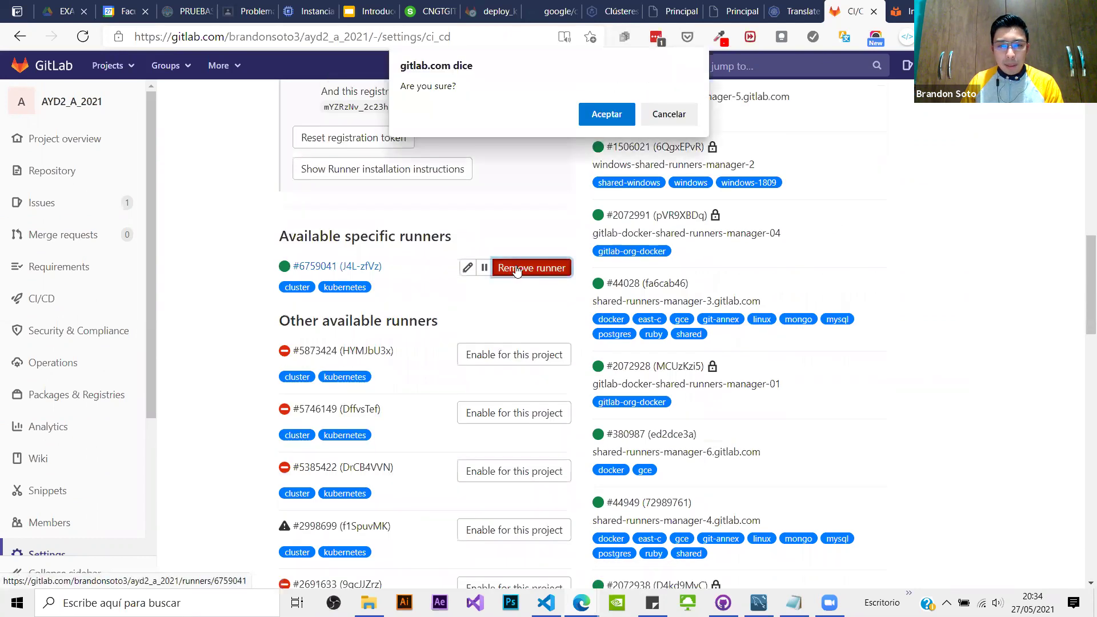
left_click(607, 114)
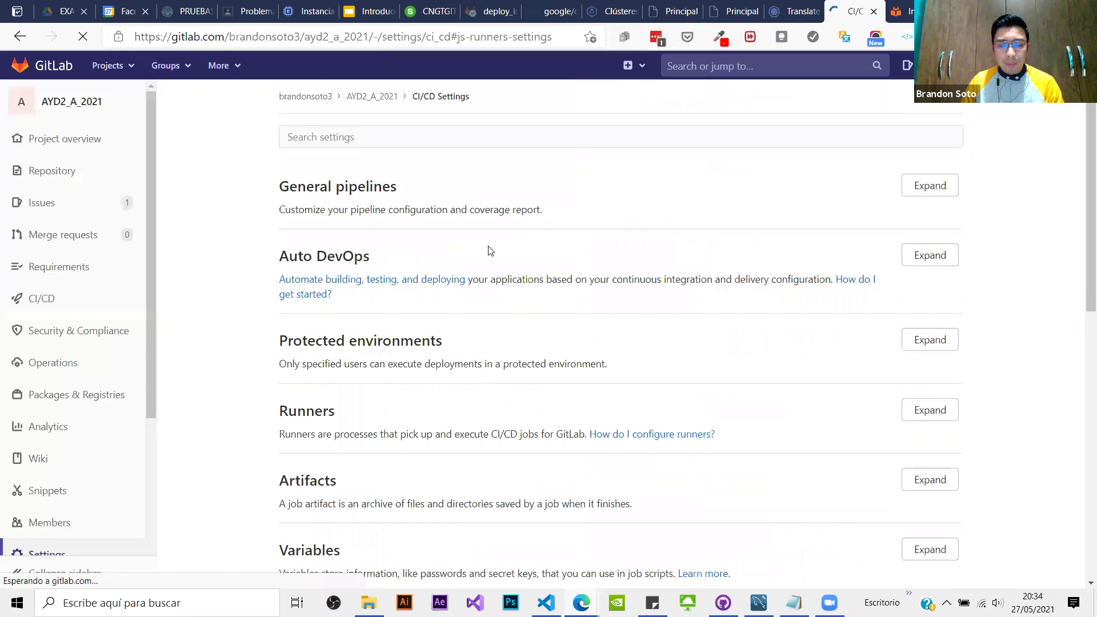
Step: Expand the Runners section again and check which specific and other available runners are listed for the project
scroll(589, 261, "down", 2)
left_click(931, 251)
scroll(365, 306, "down", 2)
scroll(361, 309, "down", 1)
scroll(343, 229, "up", 6)
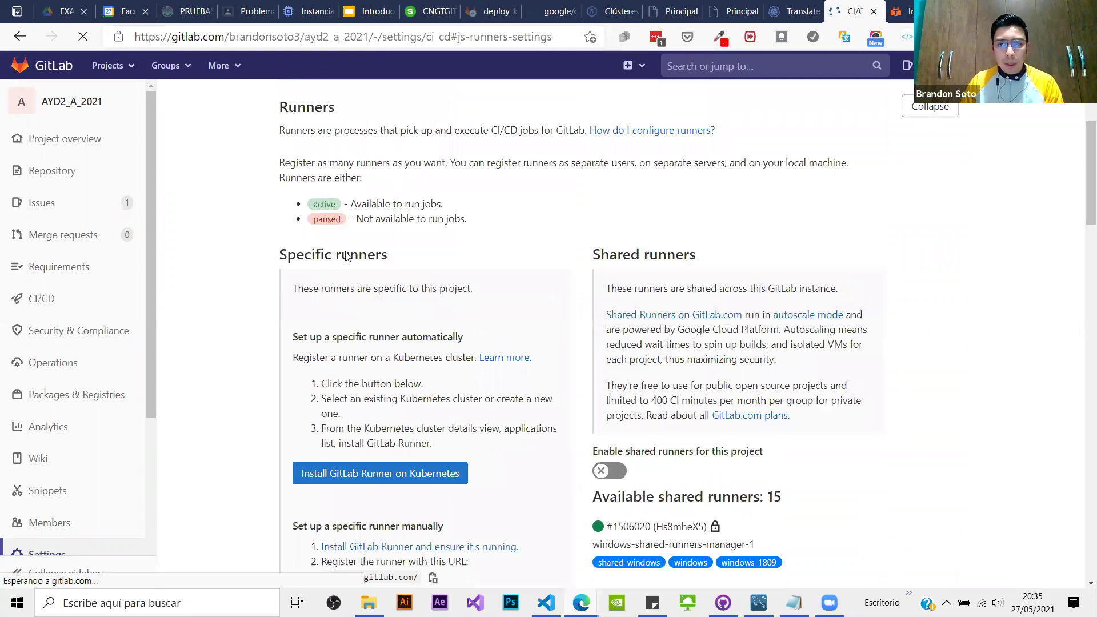
left_click(937, 113)
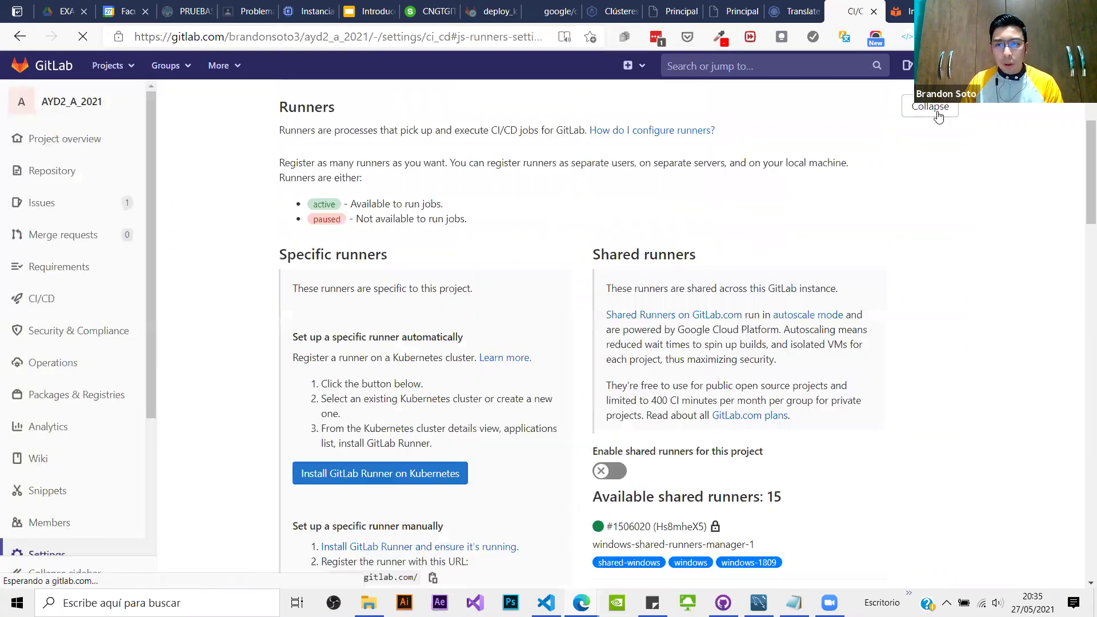
left_click(938, 114)
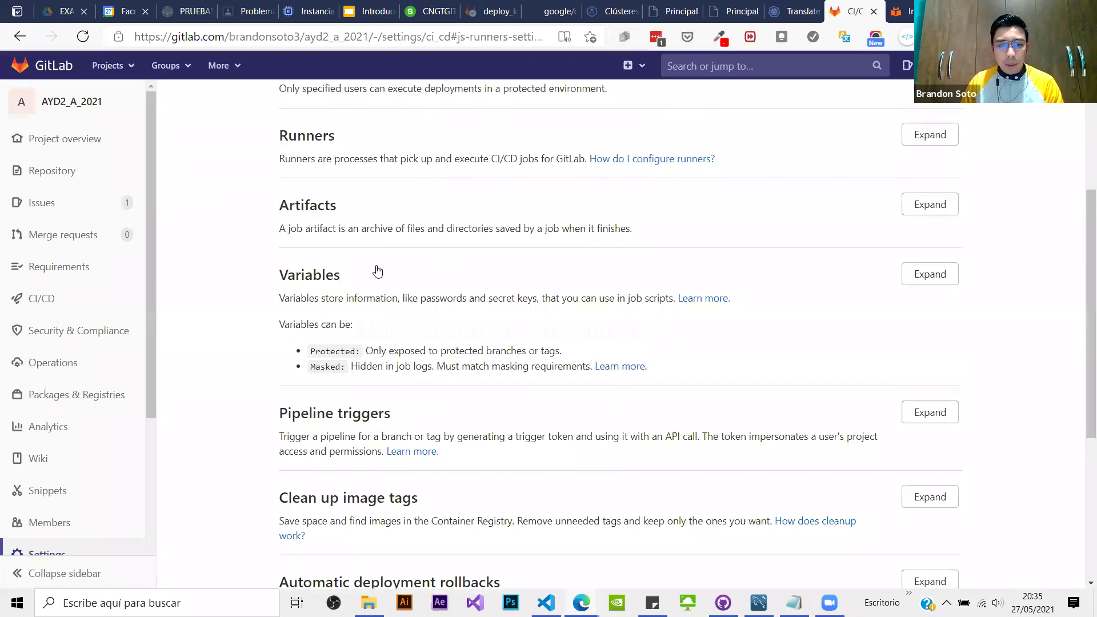
scroll(256, 271, "down", 10)
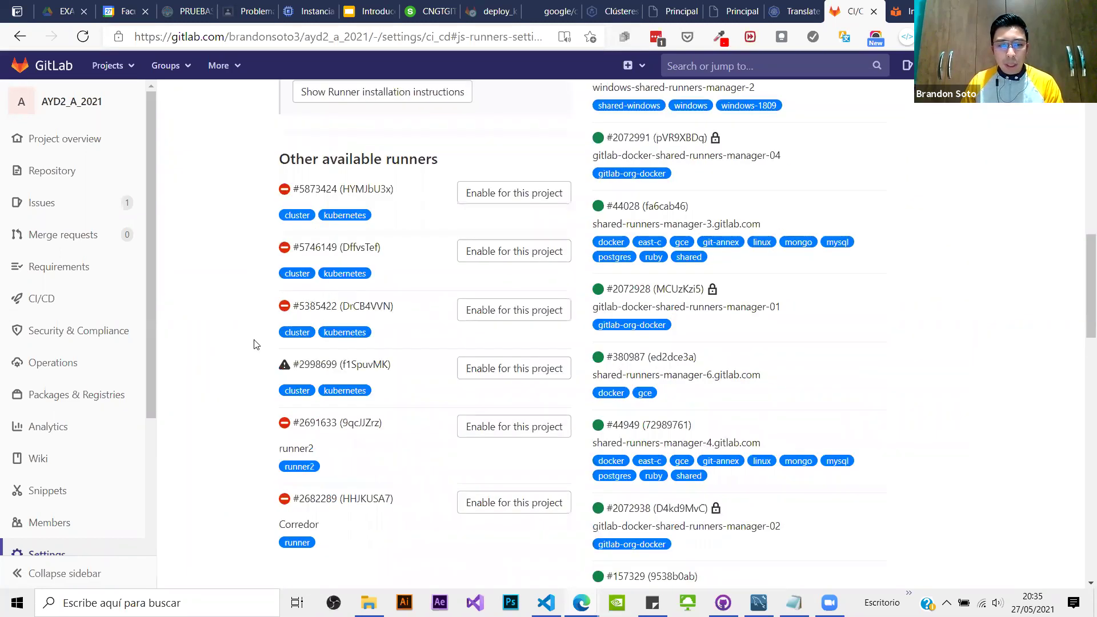
Step: Switch from the project's runner settings to the GitLab Runner installation docs and open the Register a runner page
scroll(323, 319, "up", 1)
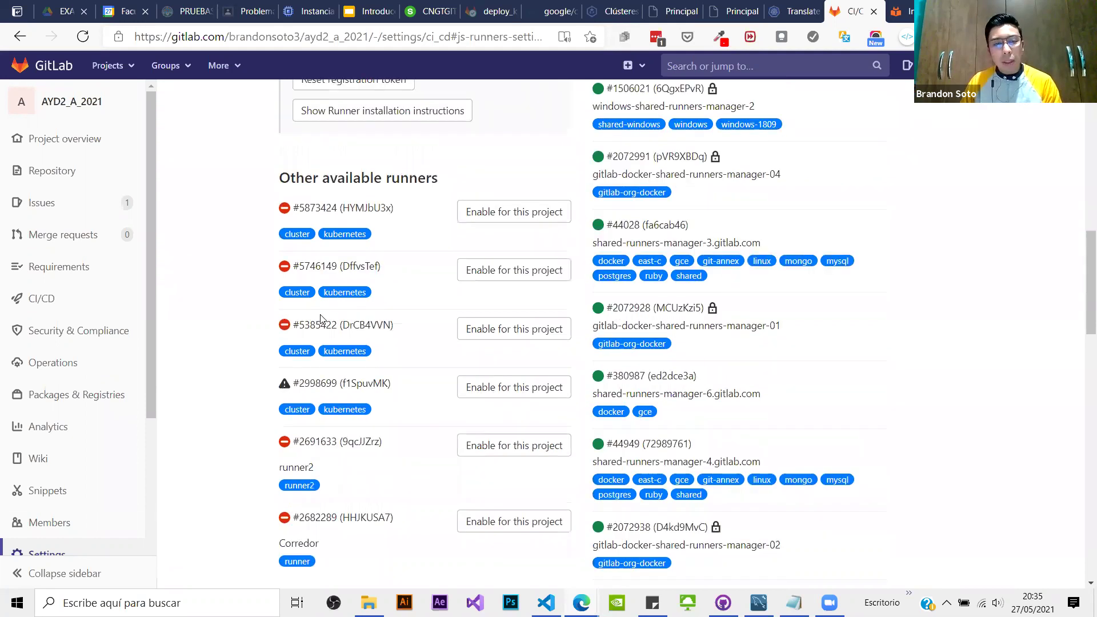
scroll(297, 271, "up", 1)
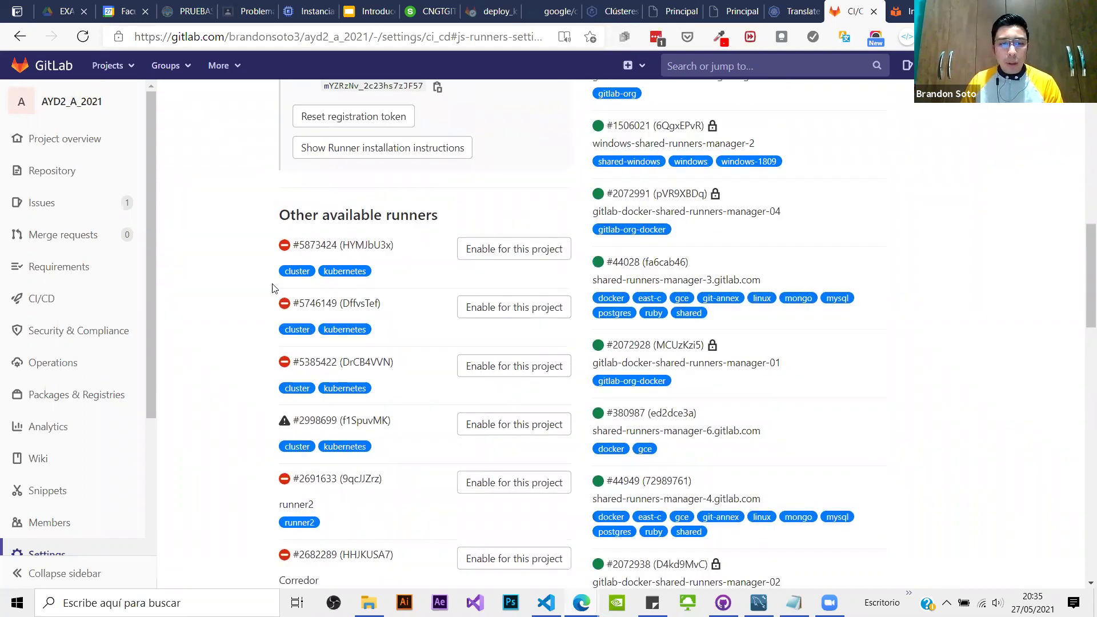
scroll(373, 292, "up", 3)
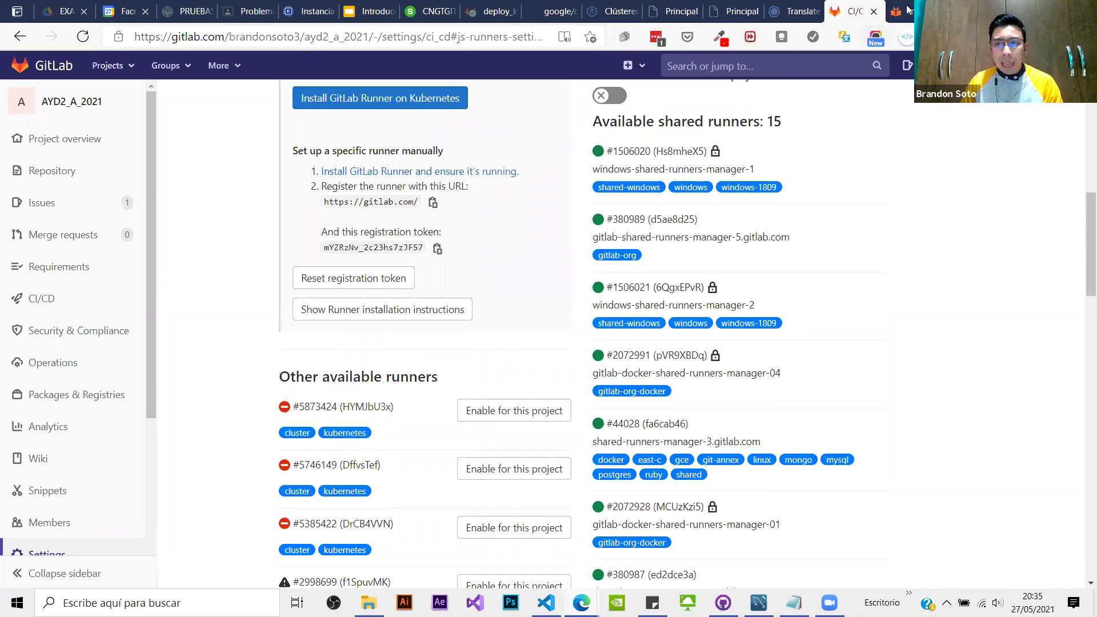
key("ctrl+Tab")
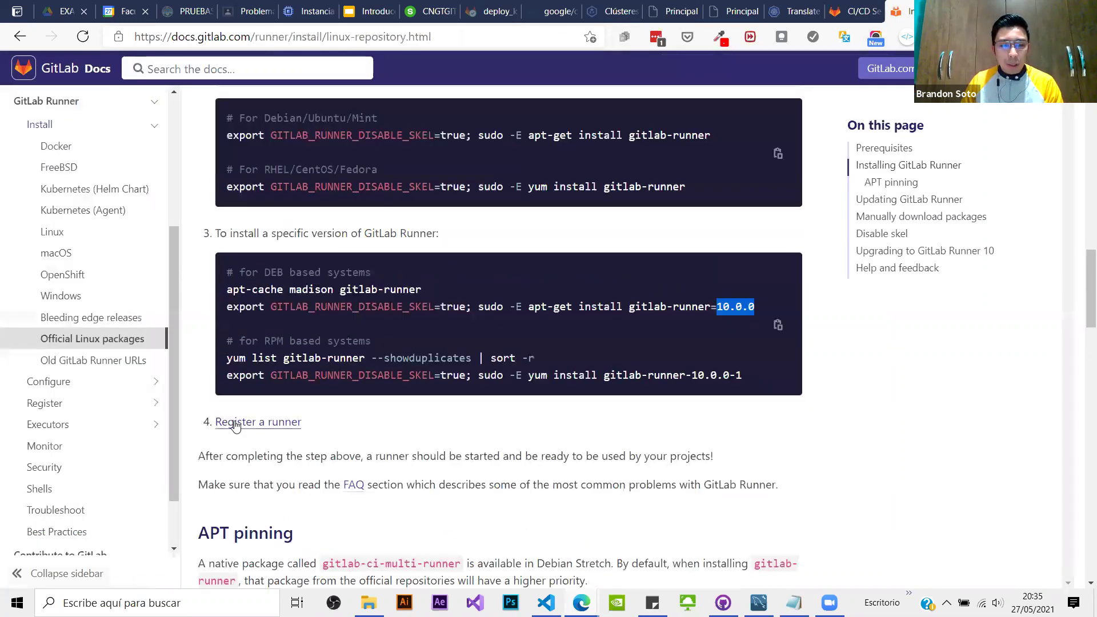
left_click(256, 423)
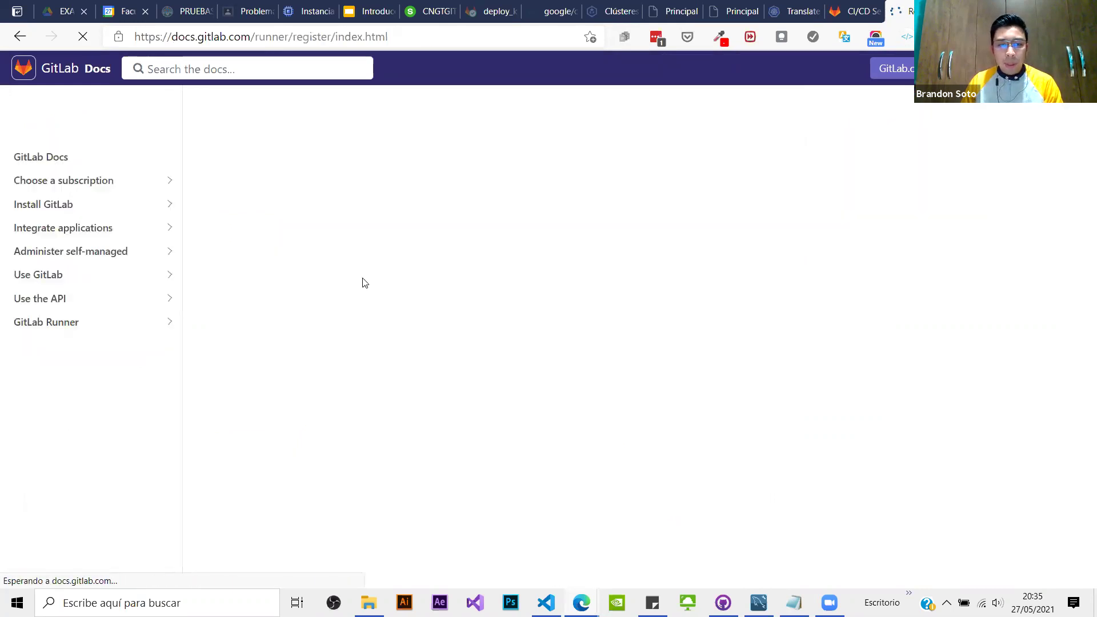
Step: Copy the Linux registration command from the docs and run sudo gitlab-runner register in the develop VM's SSH terminal
scroll(362, 284, "down", 5)
scroll(362, 284, "down", 5)
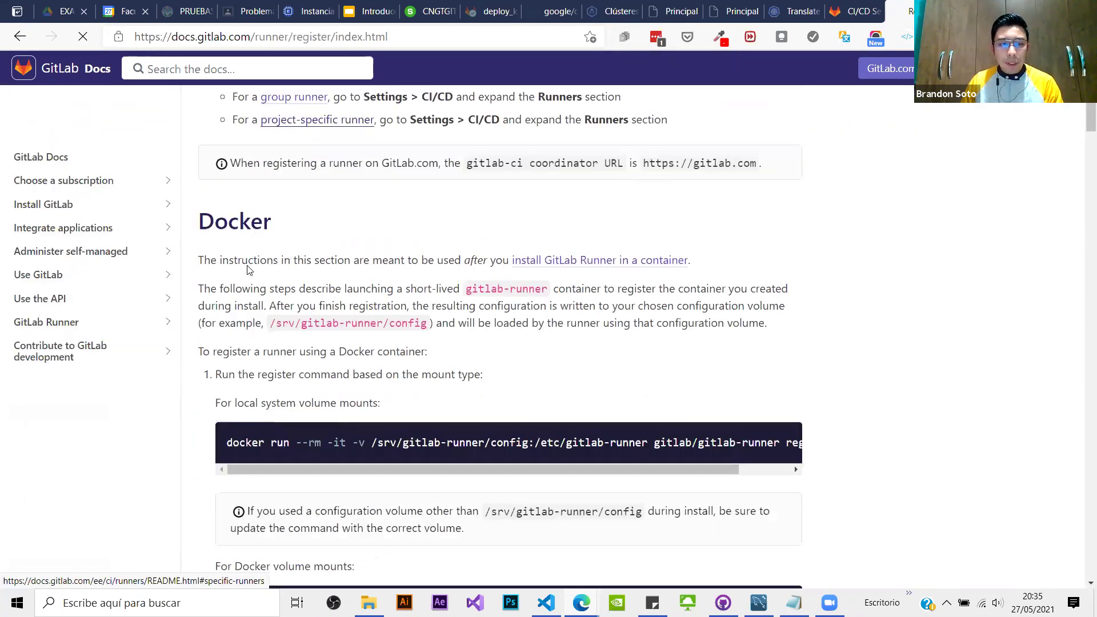
scroll(232, 301, "up", 2)
scroll(234, 298, "down", 16)
scroll(237, 296, "up", 2)
scroll(249, 331, "down", 9)
scroll(262, 362, "up", 13)
scroll(258, 364, "up", 3)
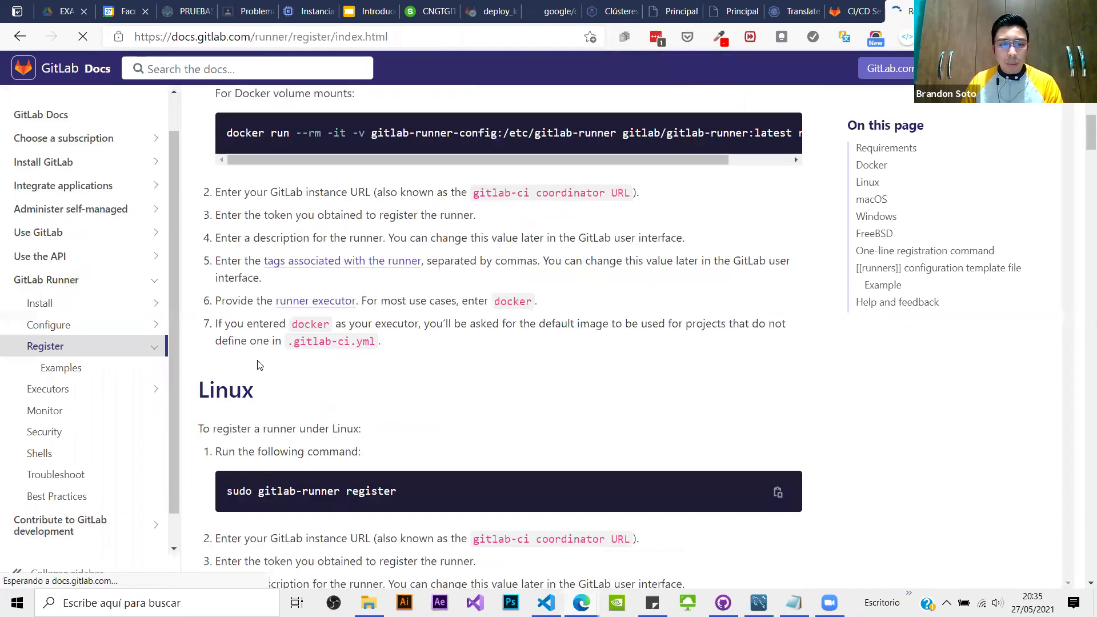
scroll(230, 412, "down", 1)
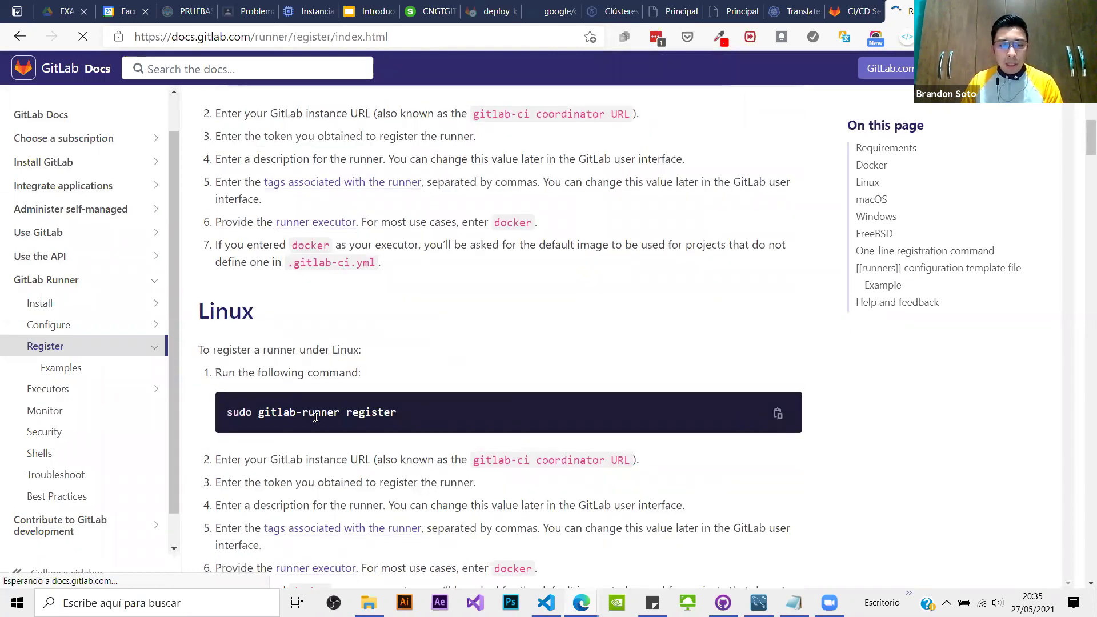
triple_click(230, 418)
key("ctrl+c")
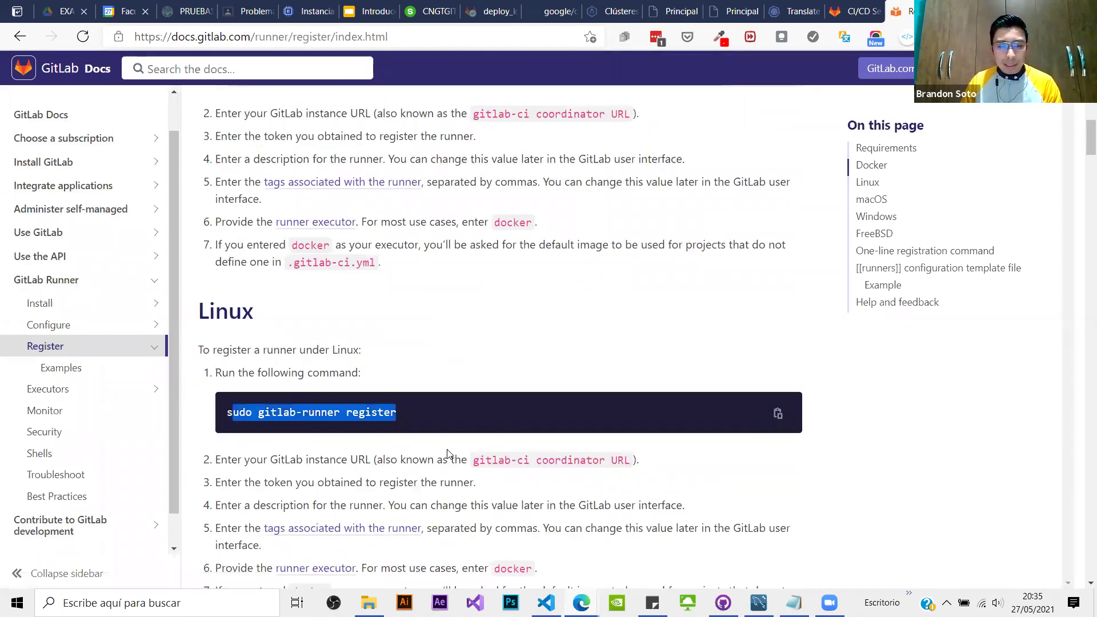
key("alt+Tab")
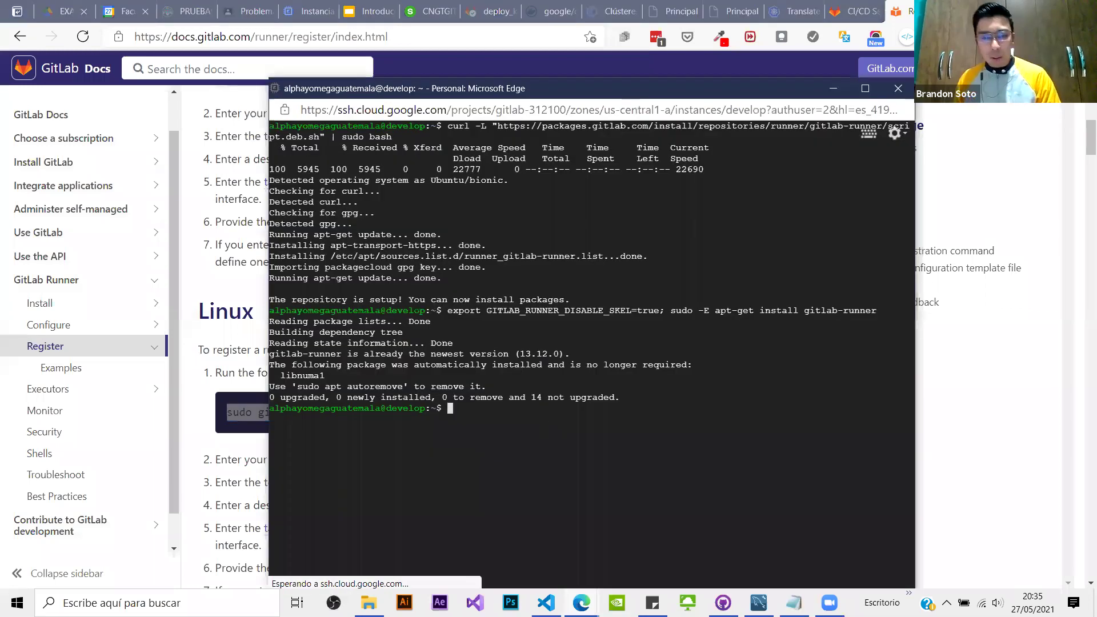
key("ctrl+v")
key("Return")
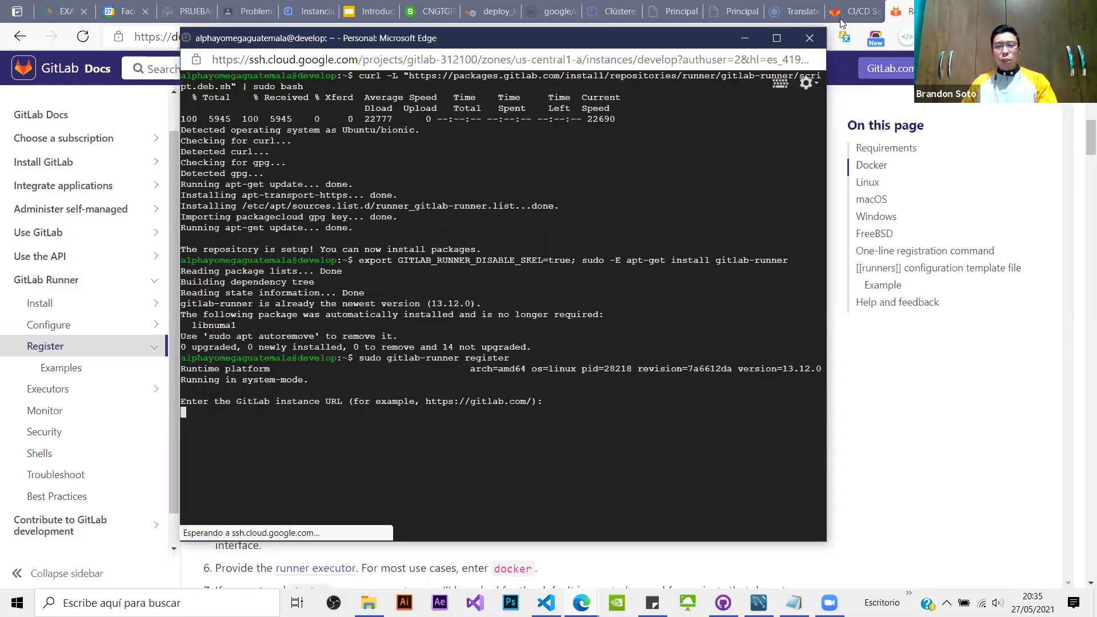
key("alt+Tab")
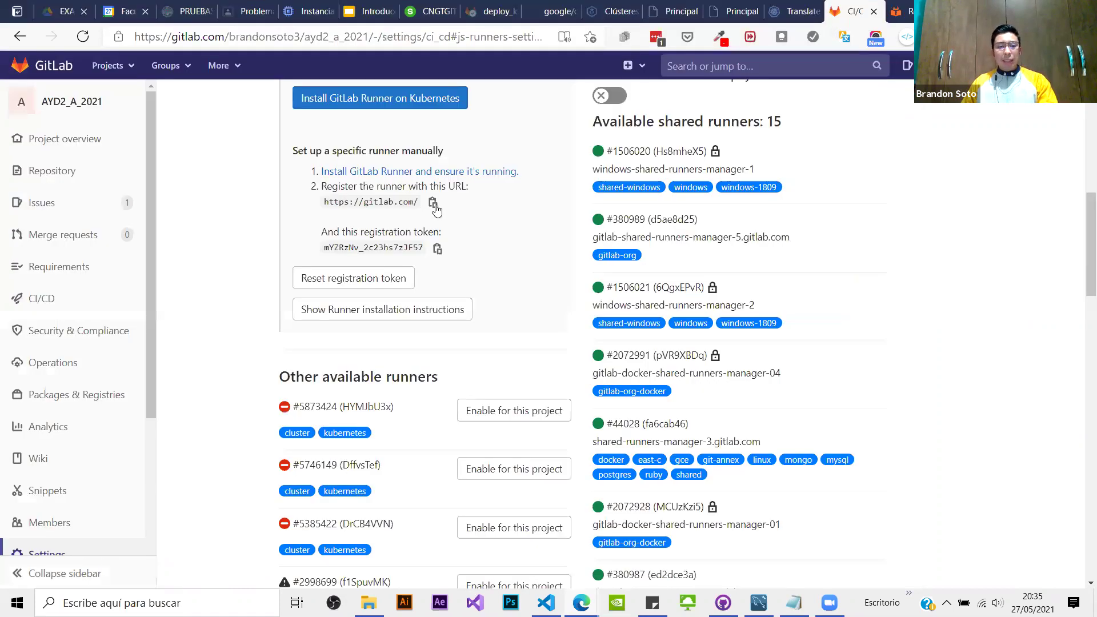
left_click(434, 204)
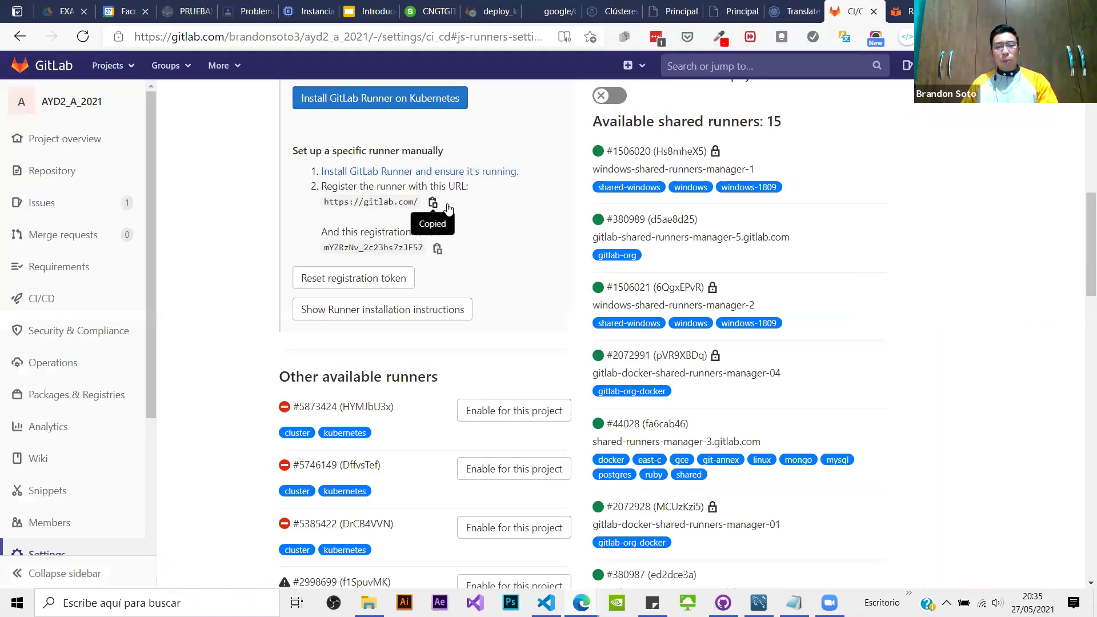
key("alt+Tab")
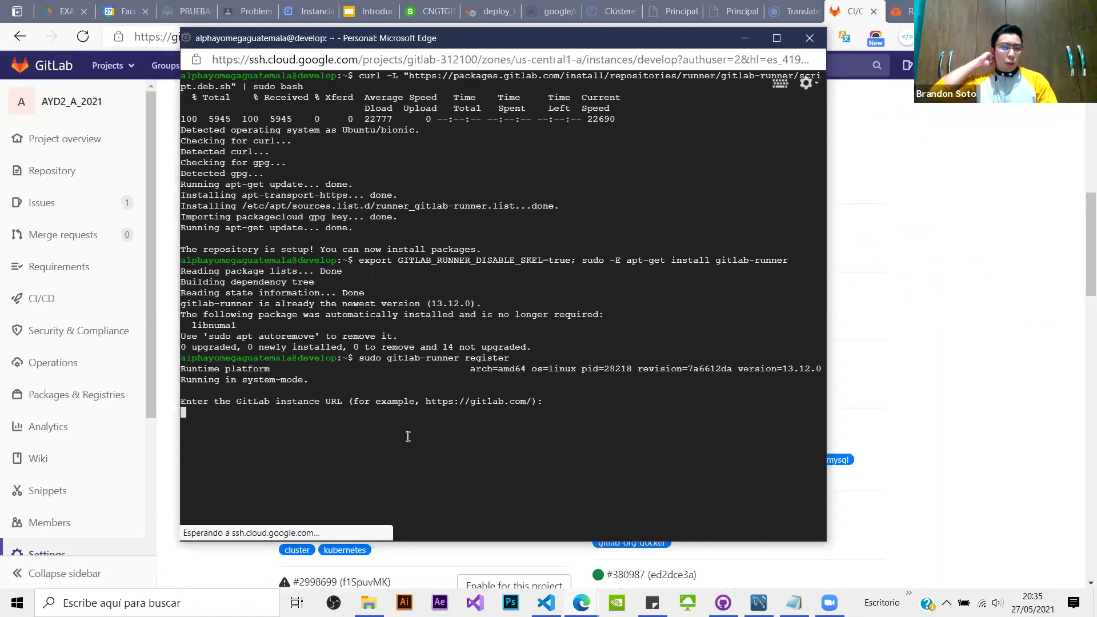
key("ctrl+v")
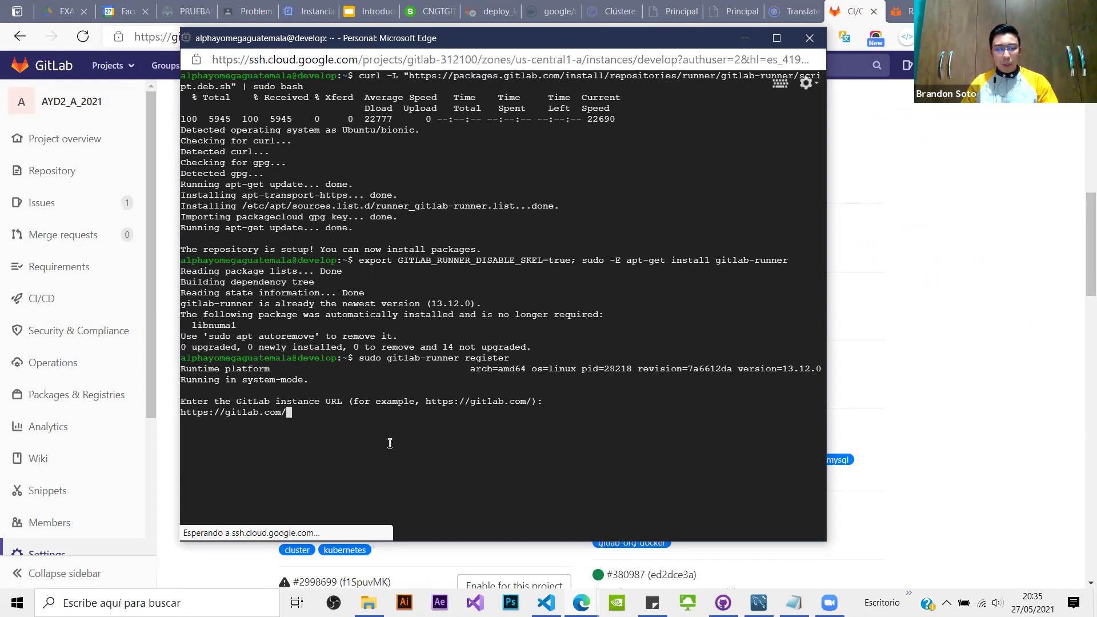
key("Return")
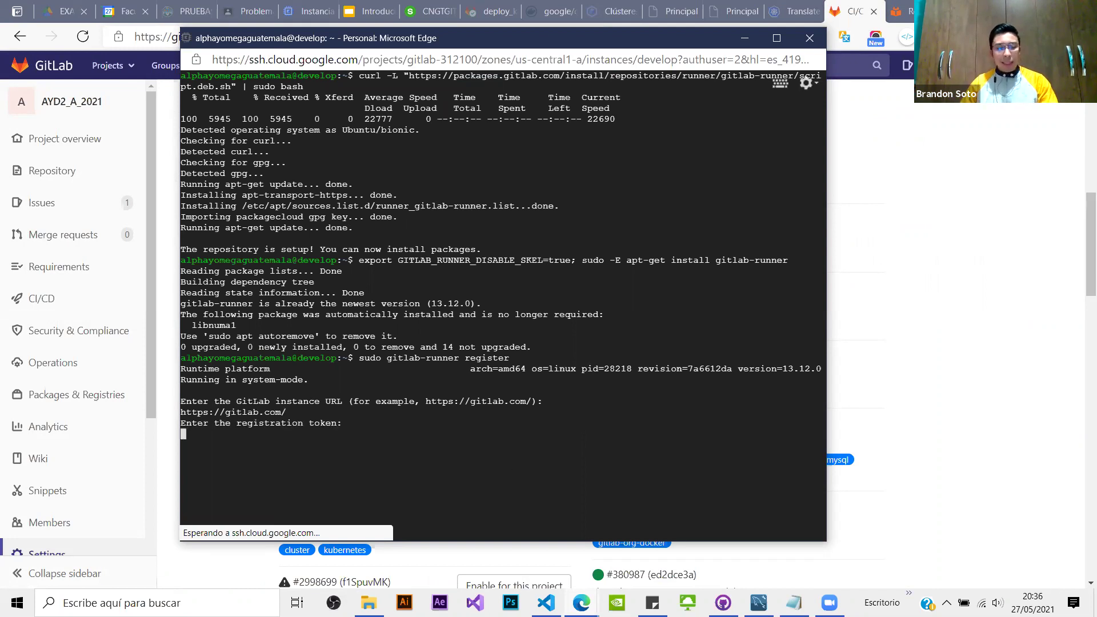
Step: Copy the registration token from the project's Runners settings and submit it at the terminal's registration token prompt
left_click(162, 439)
scroll(236, 358, "up", 2)
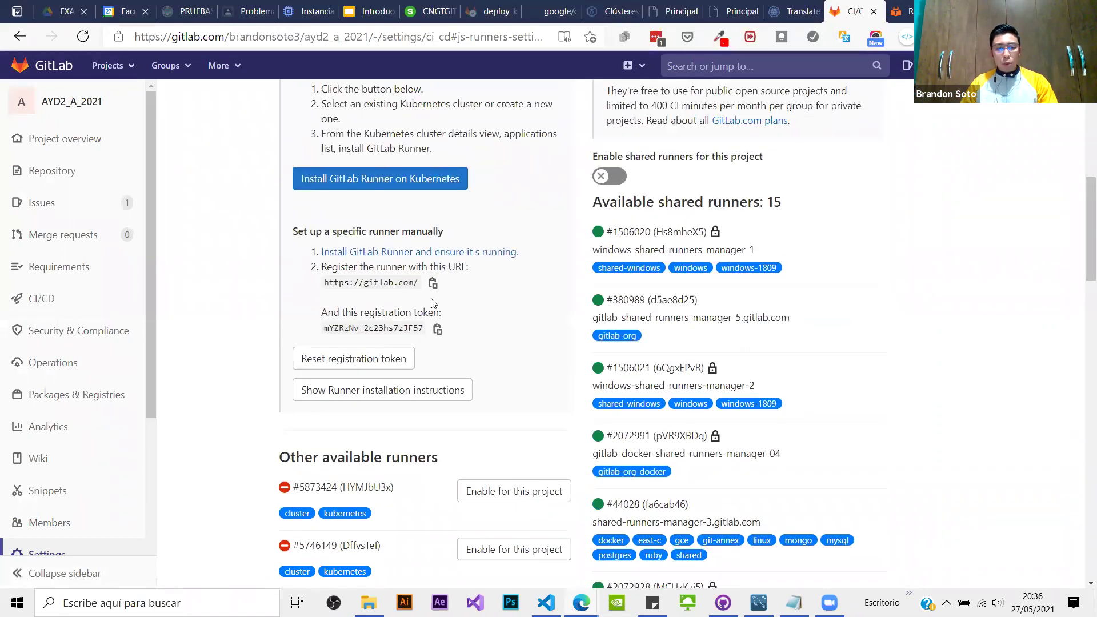
left_click(437, 332)
key("alt+Tab")
key("ctrl+v")
key("Return")
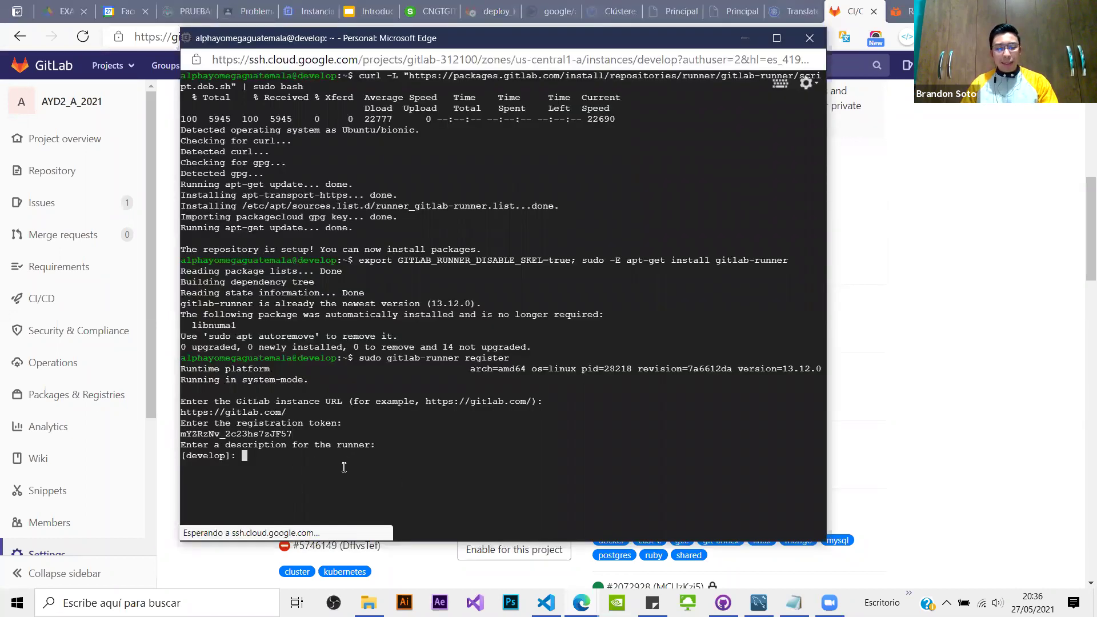
Step: Set both the runner's description and its tag to develop in the registration prompts
type("develop")
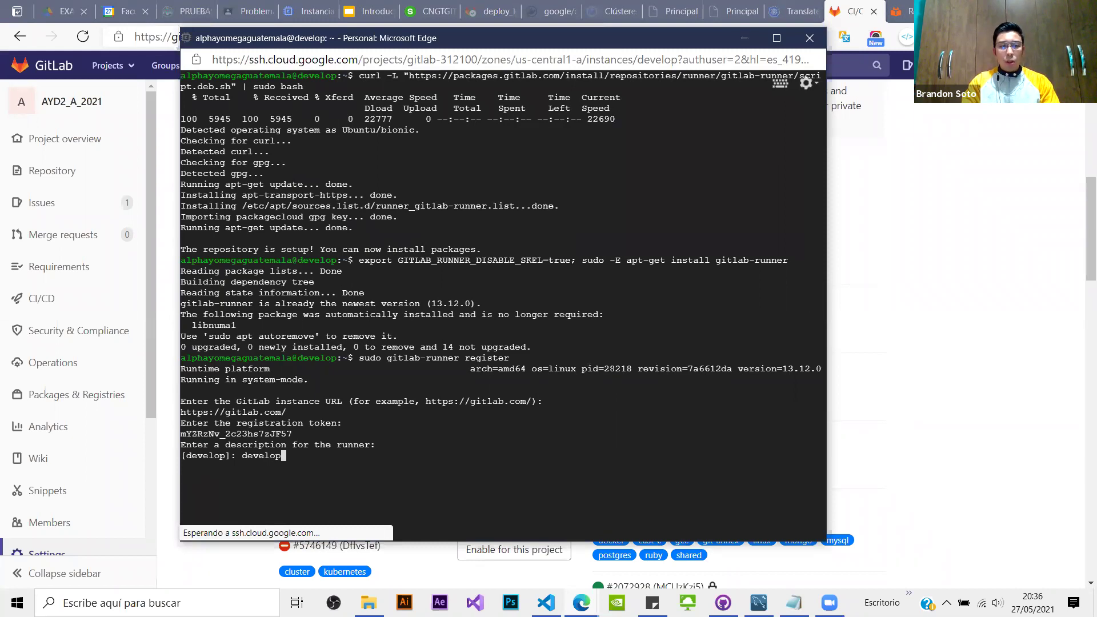
key("Return")
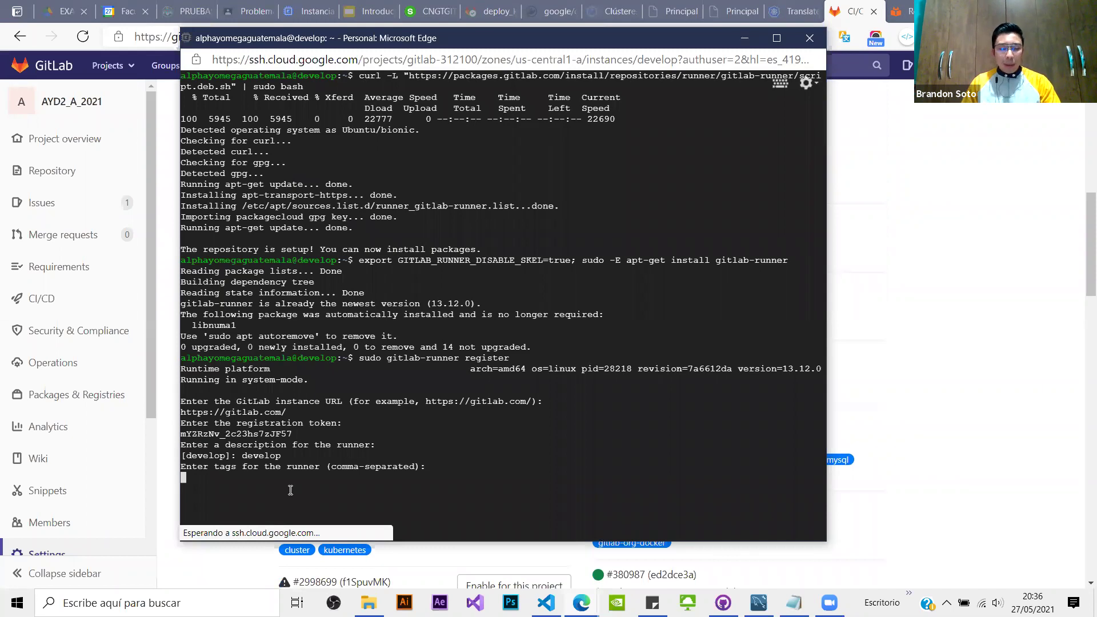
type("develop")
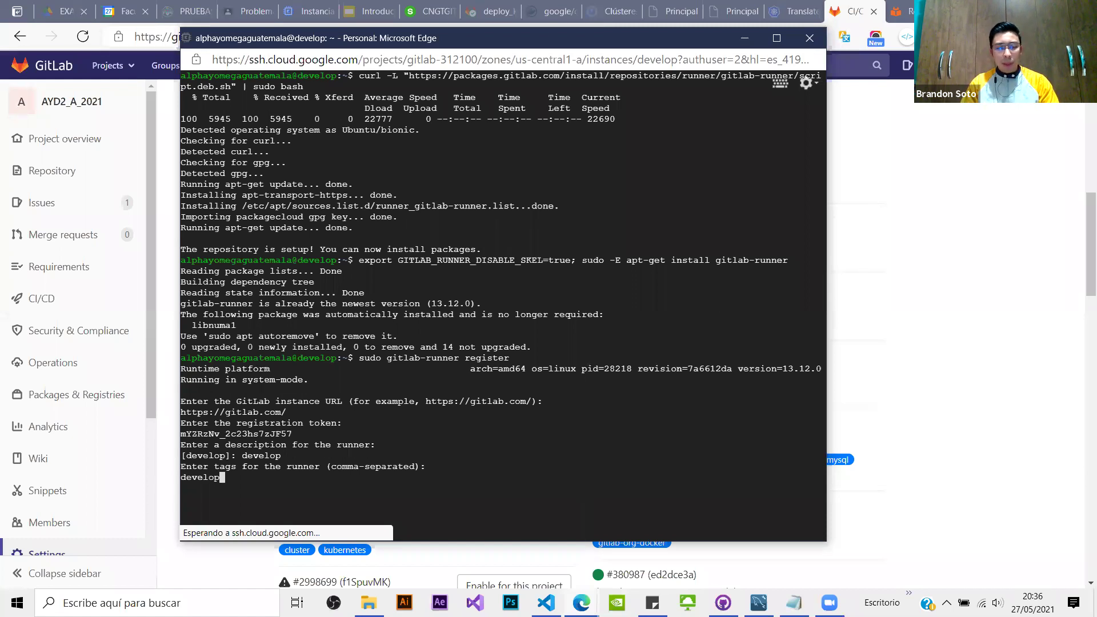
key("Return")
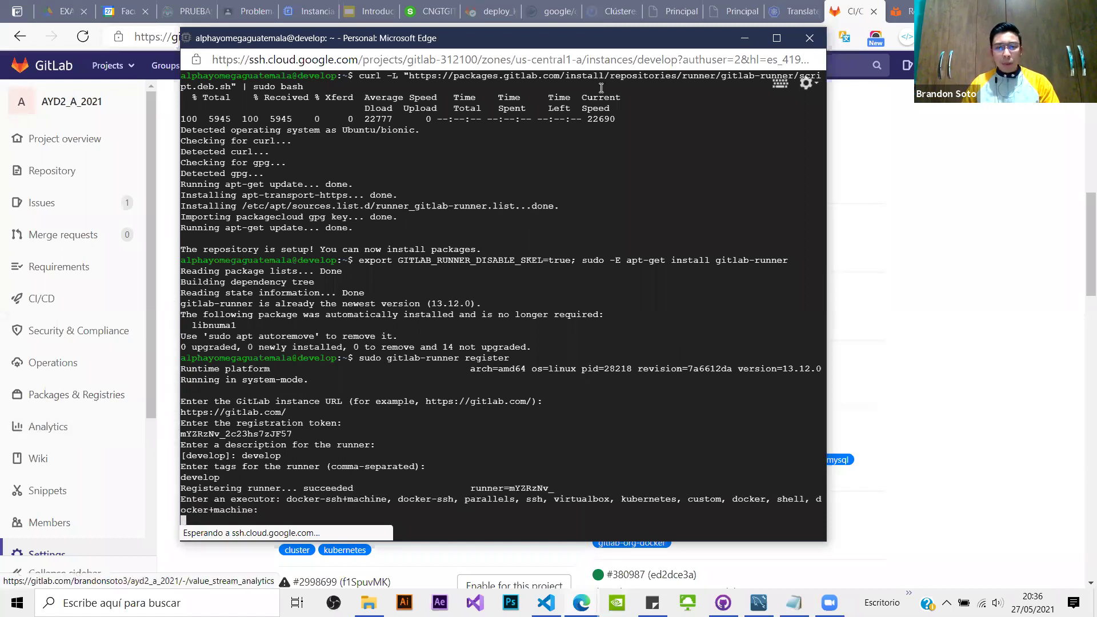
Step: Review the docker-ssh, ssh and shell executor options and submit shell as the runner's executor to complete the registration
left_click_drag(604, 36, 604, 12)
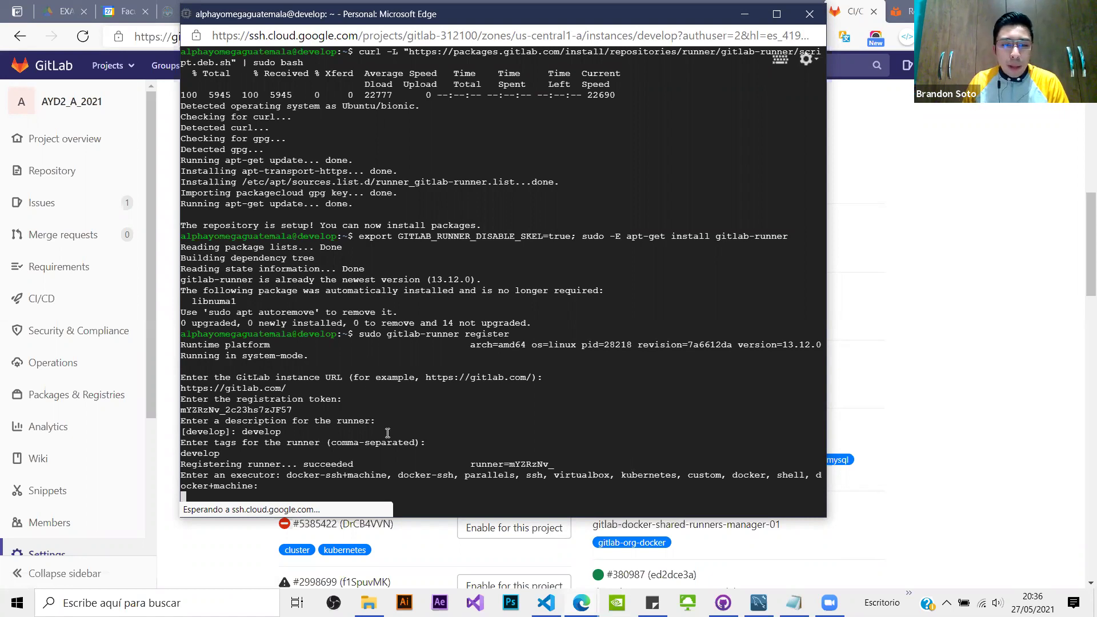
left_click_drag(399, 475, 454, 475)
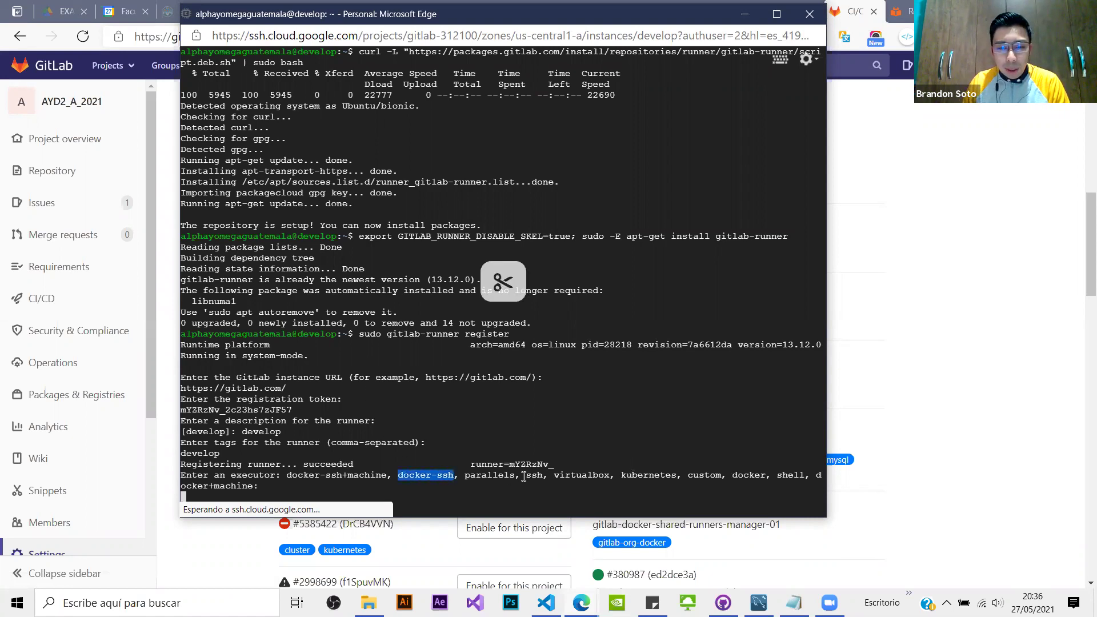
left_click_drag(523, 476, 531, 475)
left_click_drag(778, 476, 806, 475)
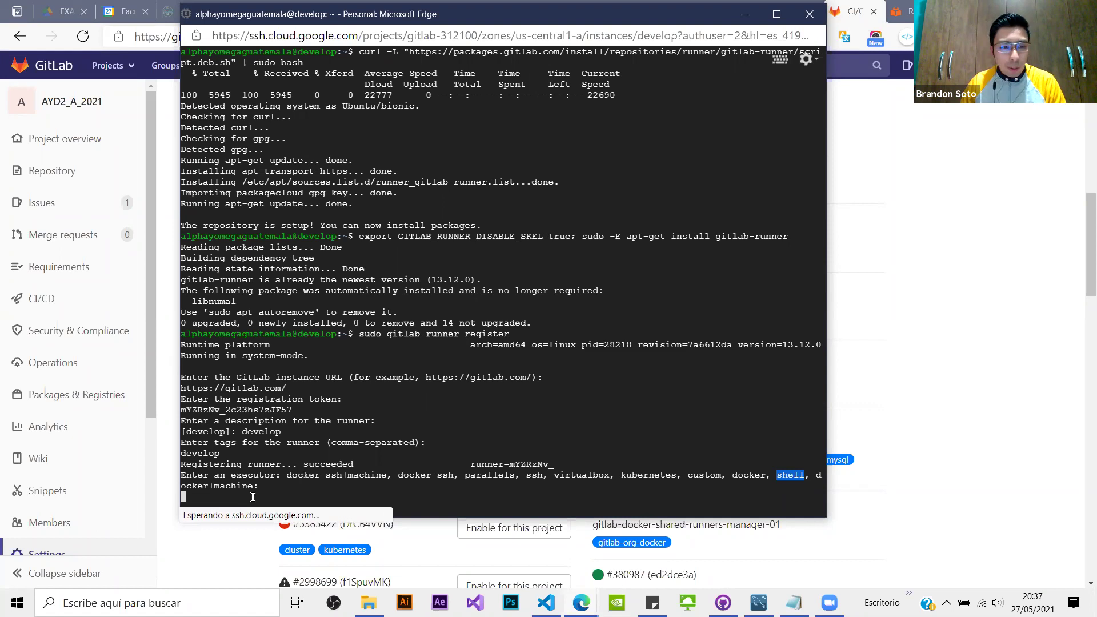
left_click(298, 500)
type("s")
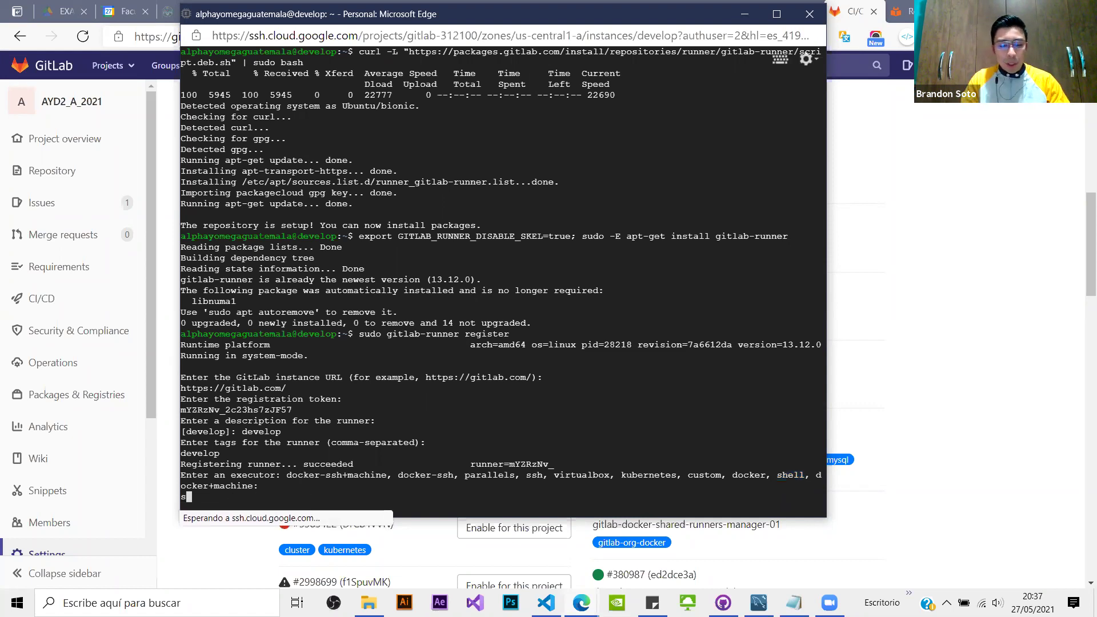
type("hell")
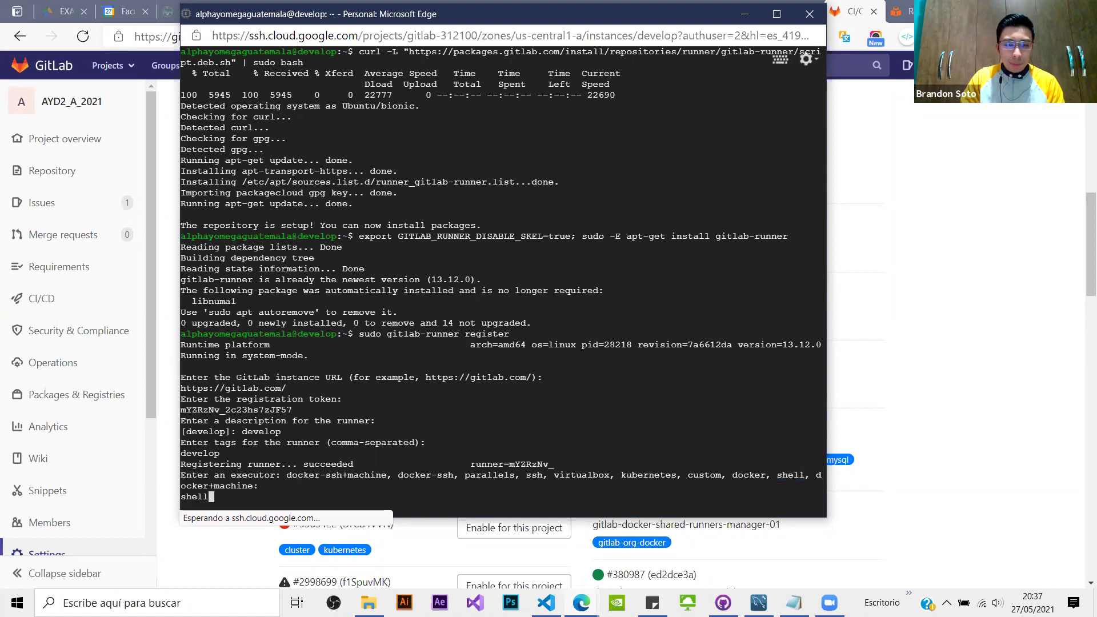
key("Return")
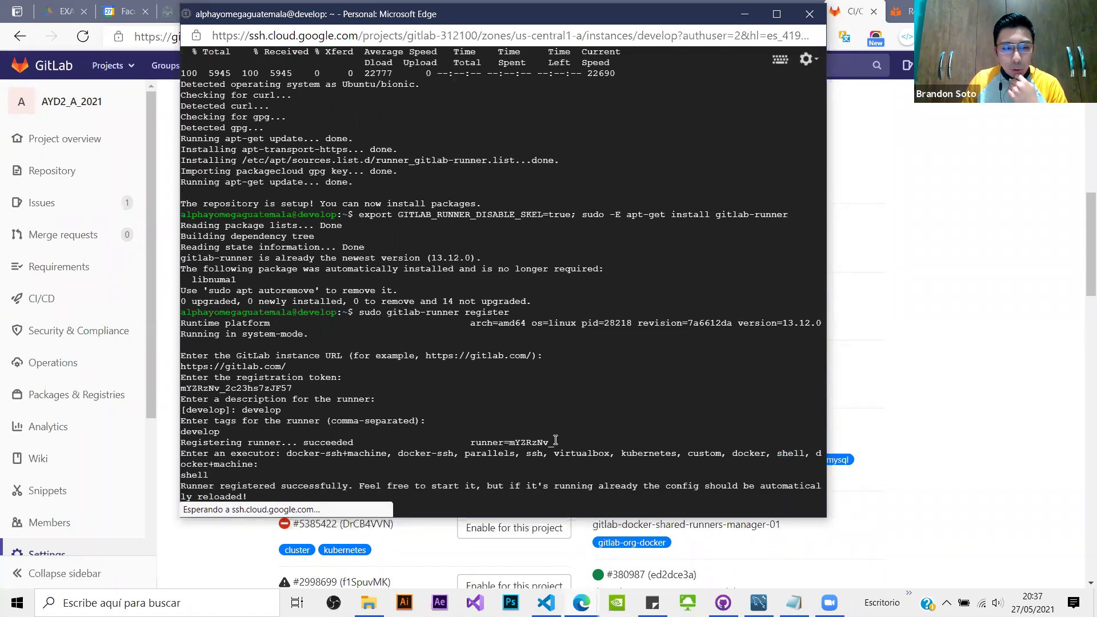
Step: Reload the AYD2_A_2021 CI/CD settings page and check the specific, other and shared runners listed in the Runners section
left_click(959, 318)
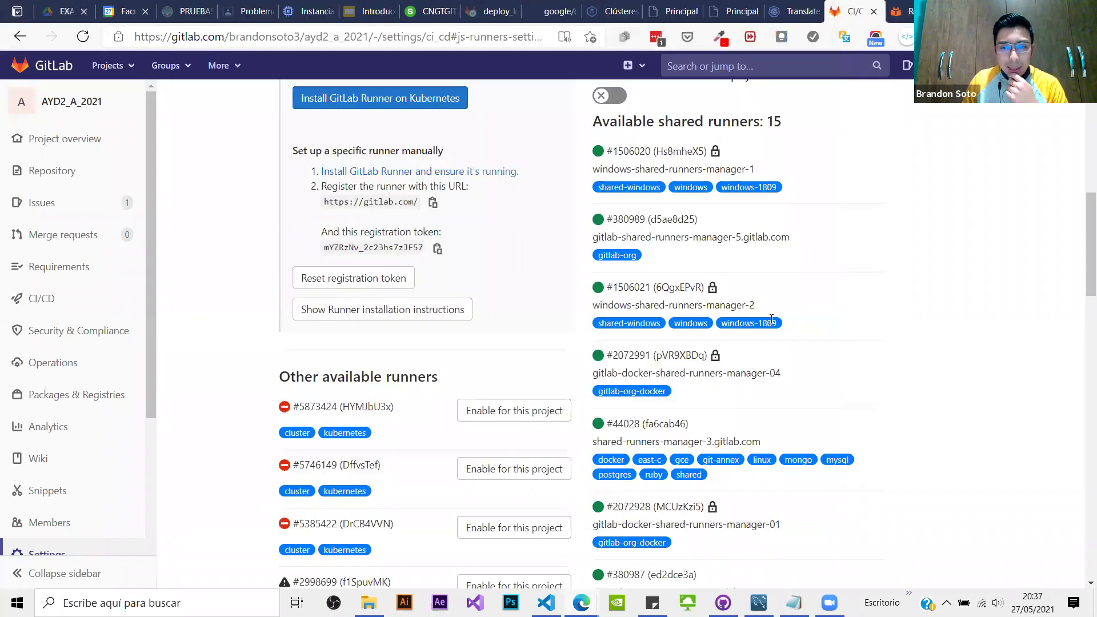
left_click(86, 36)
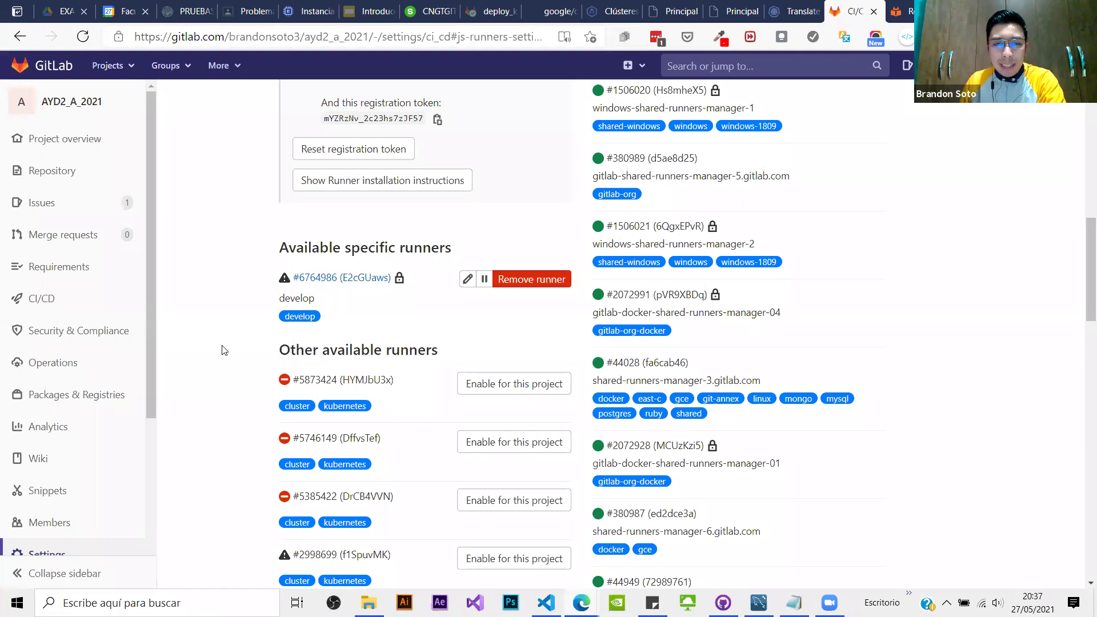
scroll(223, 350, "up", 4)
scroll(762, 318, "down", 3)
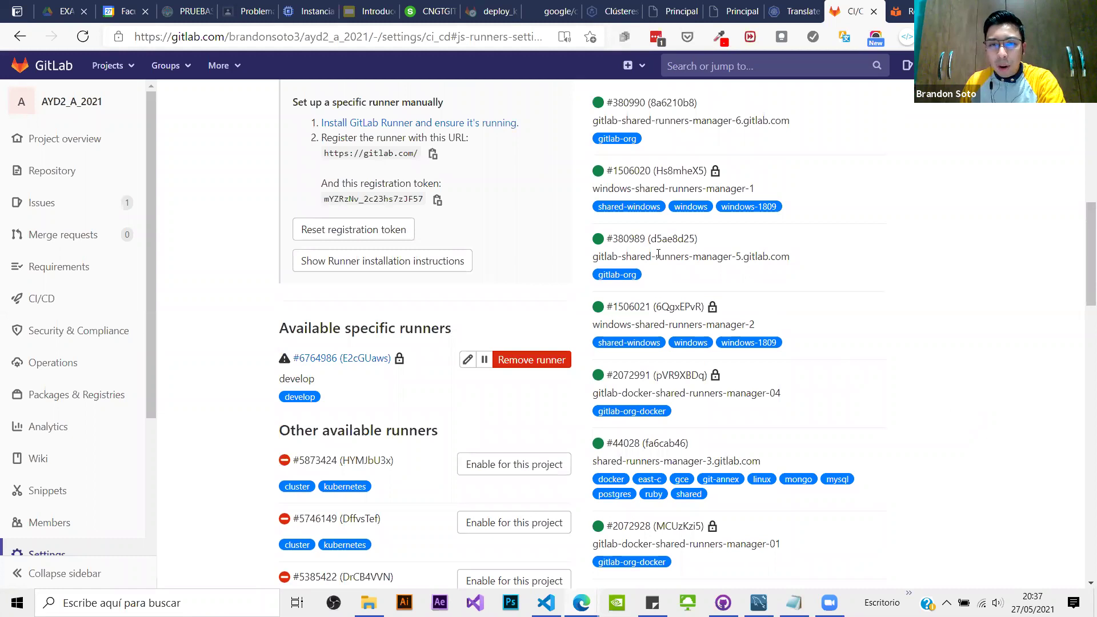
scroll(689, 204, "up", 3)
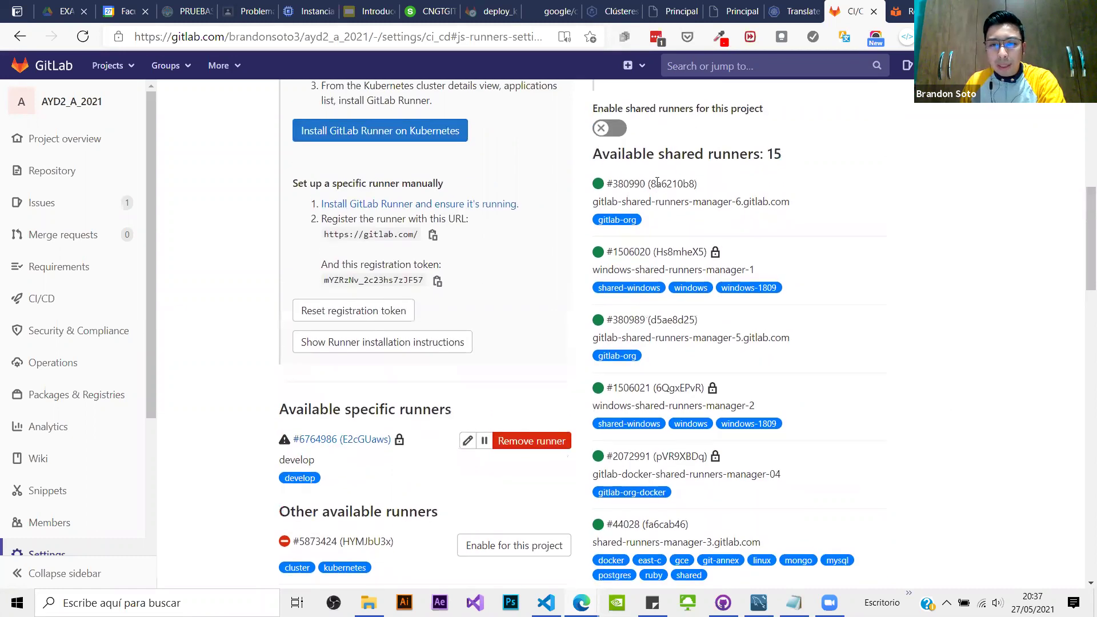
scroll(661, 228, "down", 15)
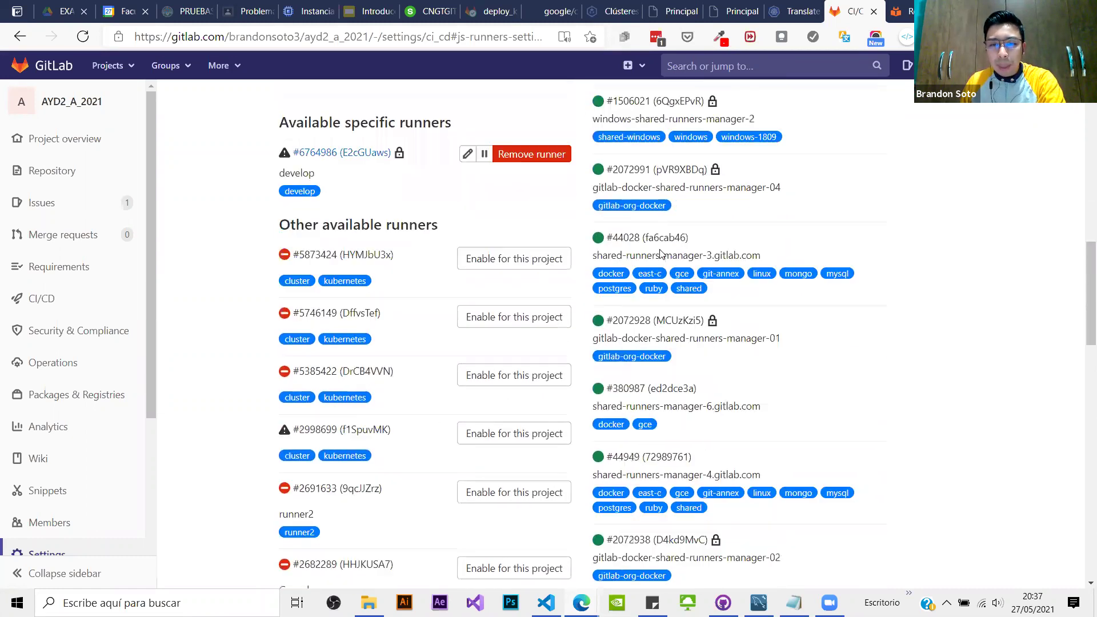
scroll(660, 260, "up", 8)
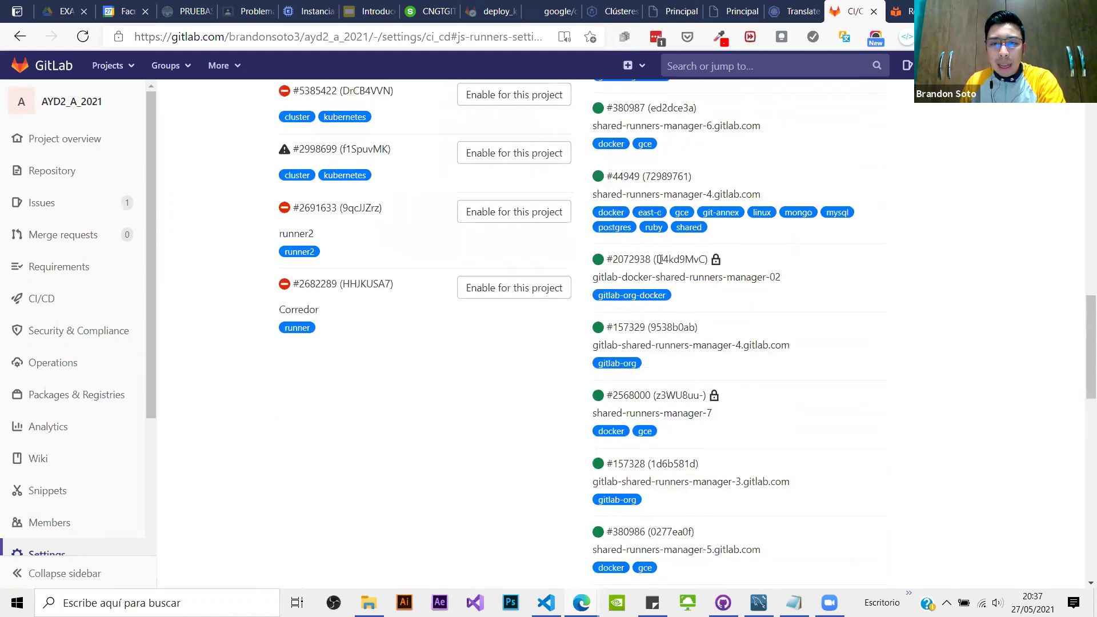
scroll(661, 267, "up", 3)
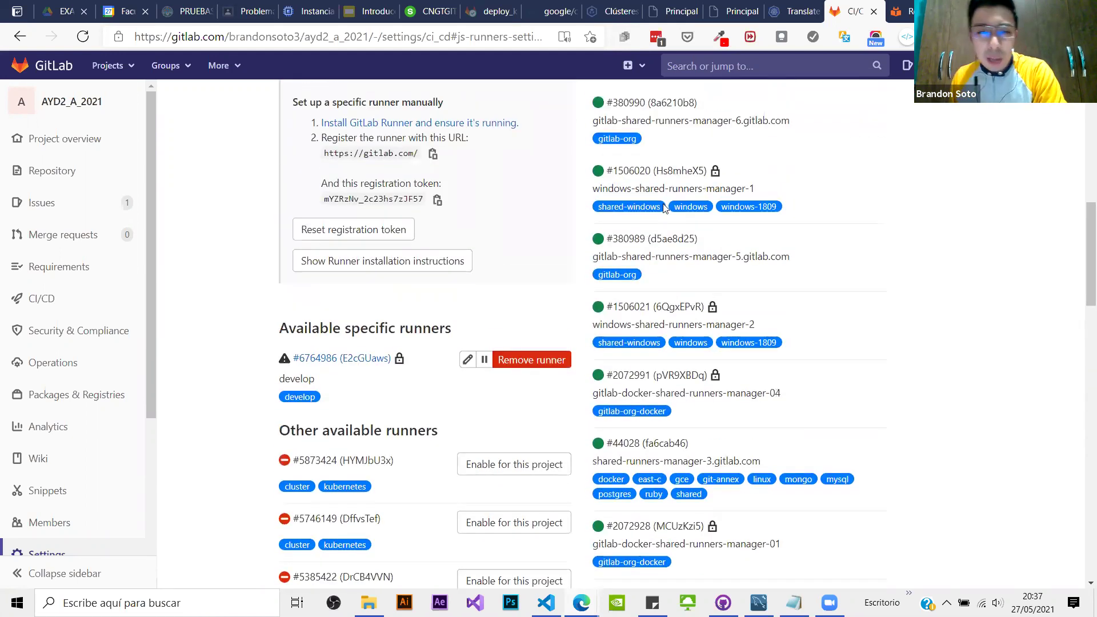
Step: Examine the names and tags of the available shared runners, the develop specific runner and the other available runners
scroll(686, 269, "up", 2)
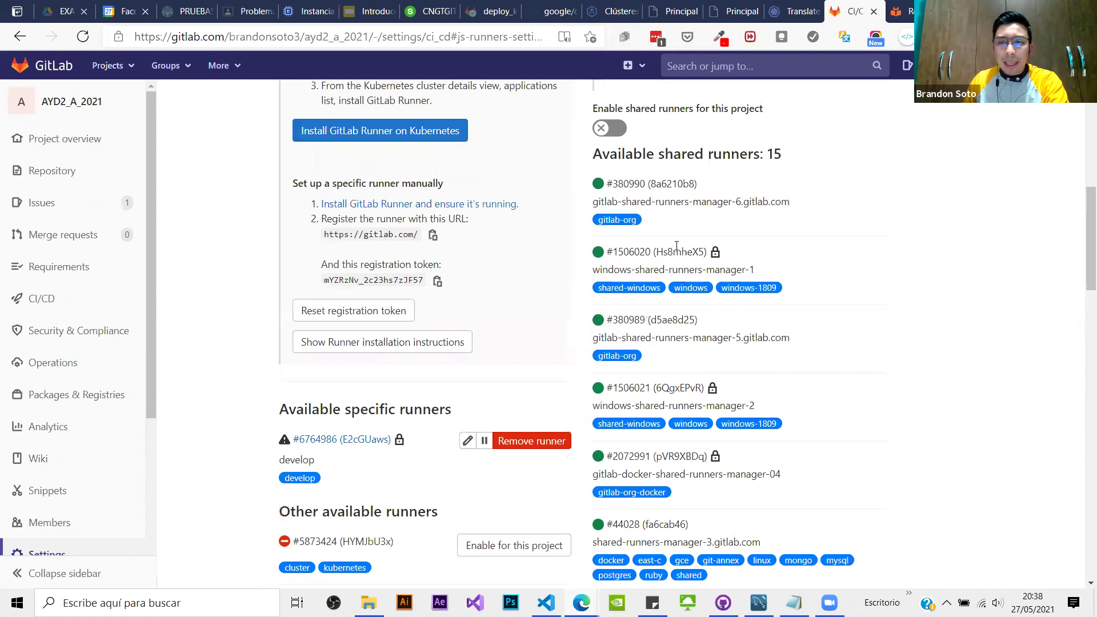
scroll(686, 244, "up", 2)
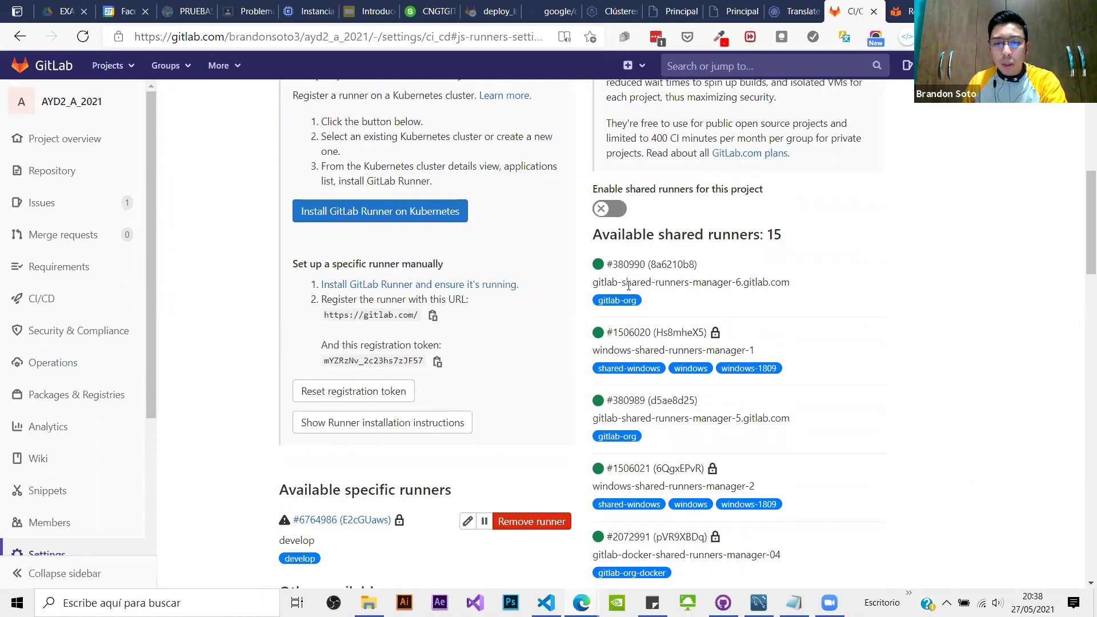
scroll(638, 288, "down", 2)
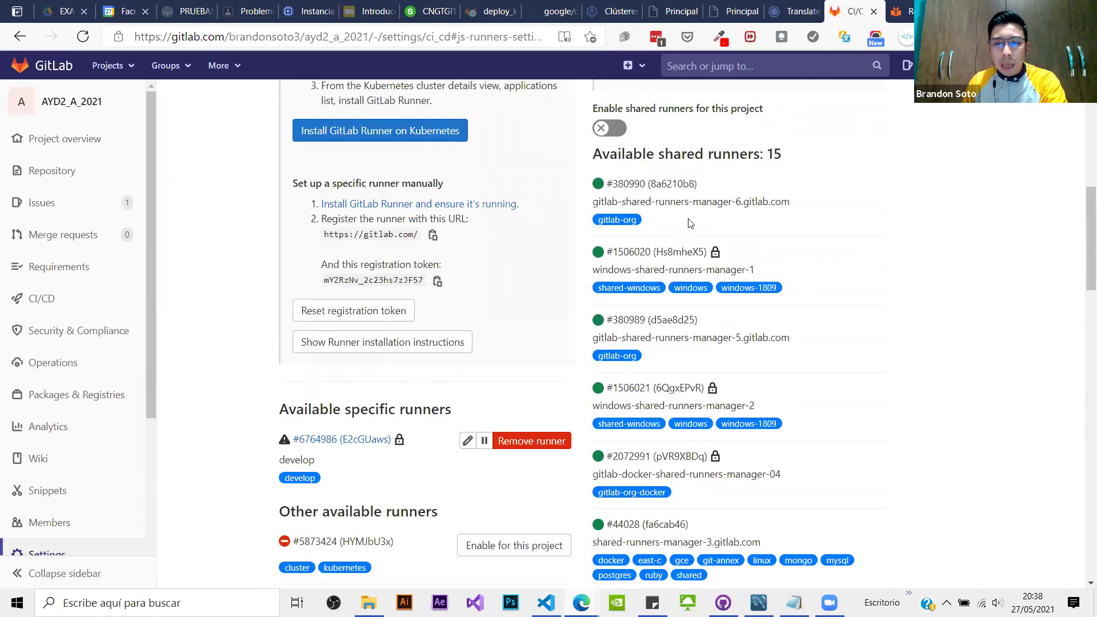
scroll(733, 255, "down", 2)
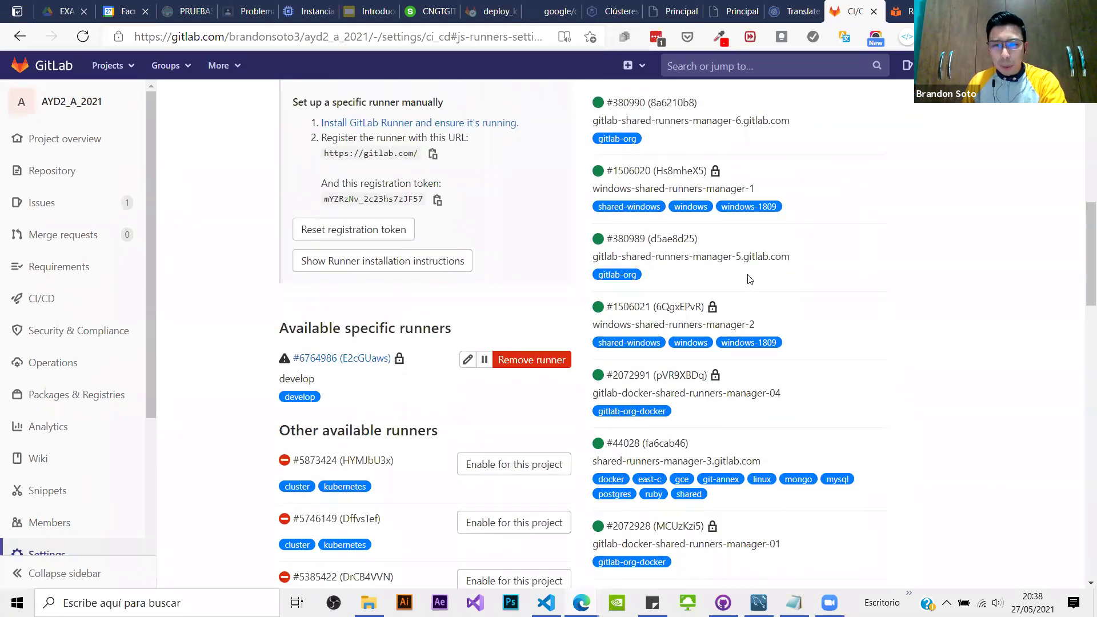
scroll(805, 256, "down", 4)
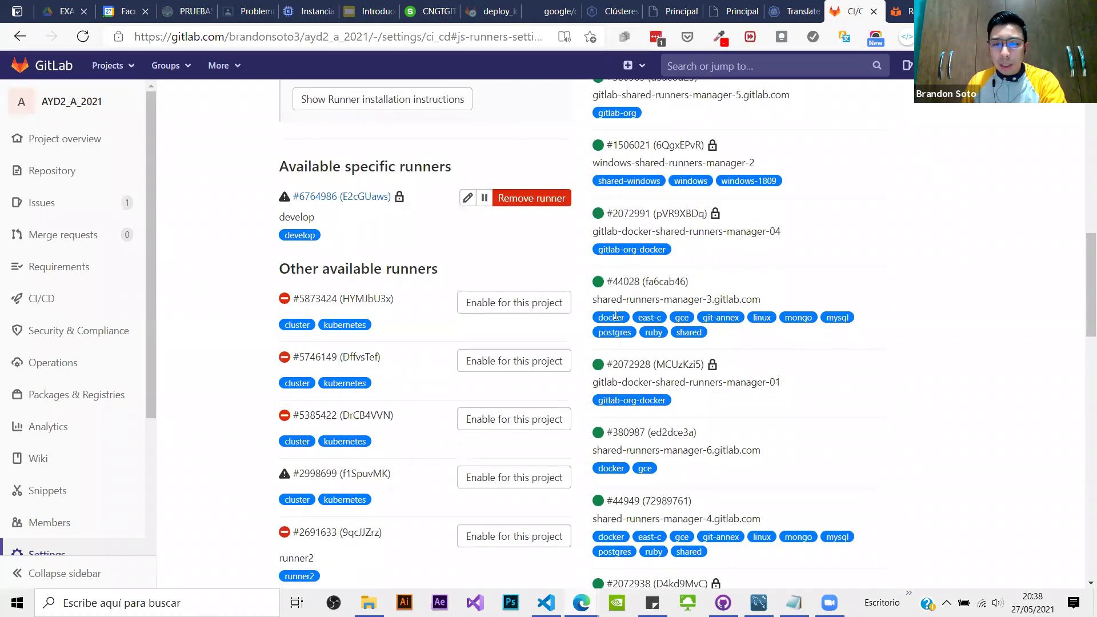
scroll(616, 316, "down", 4)
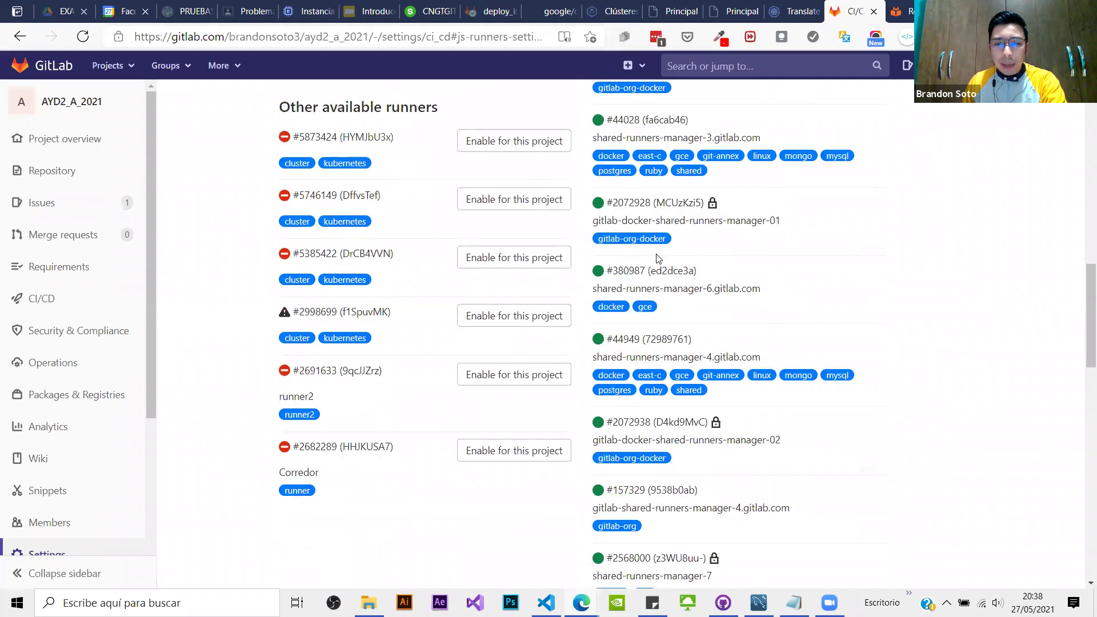
scroll(657, 259, "down", 6)
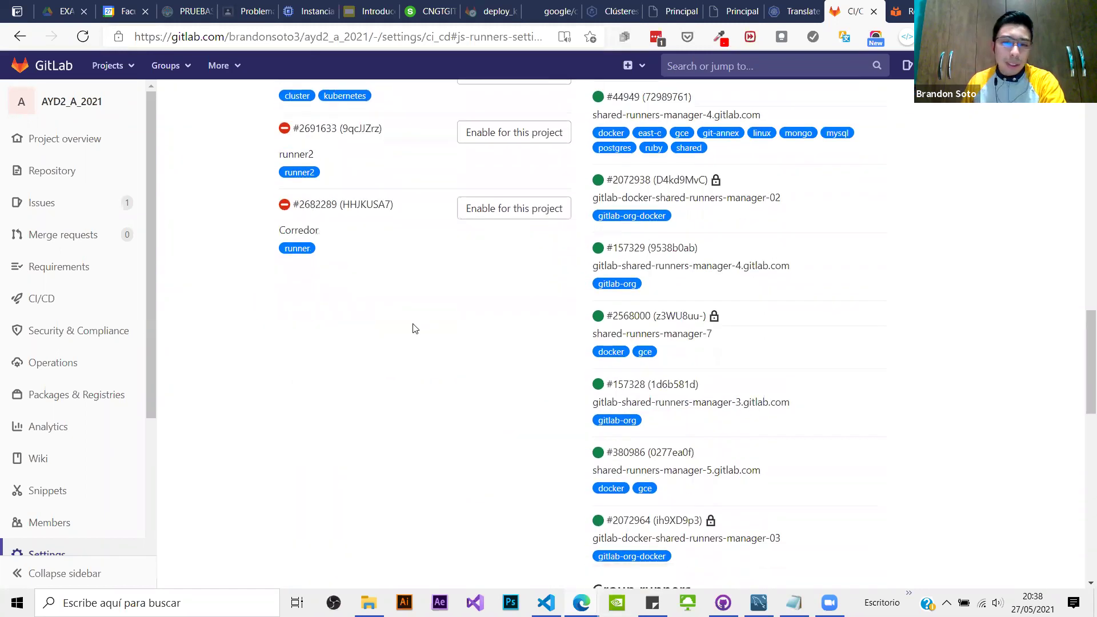
scroll(415, 329, "up", 6)
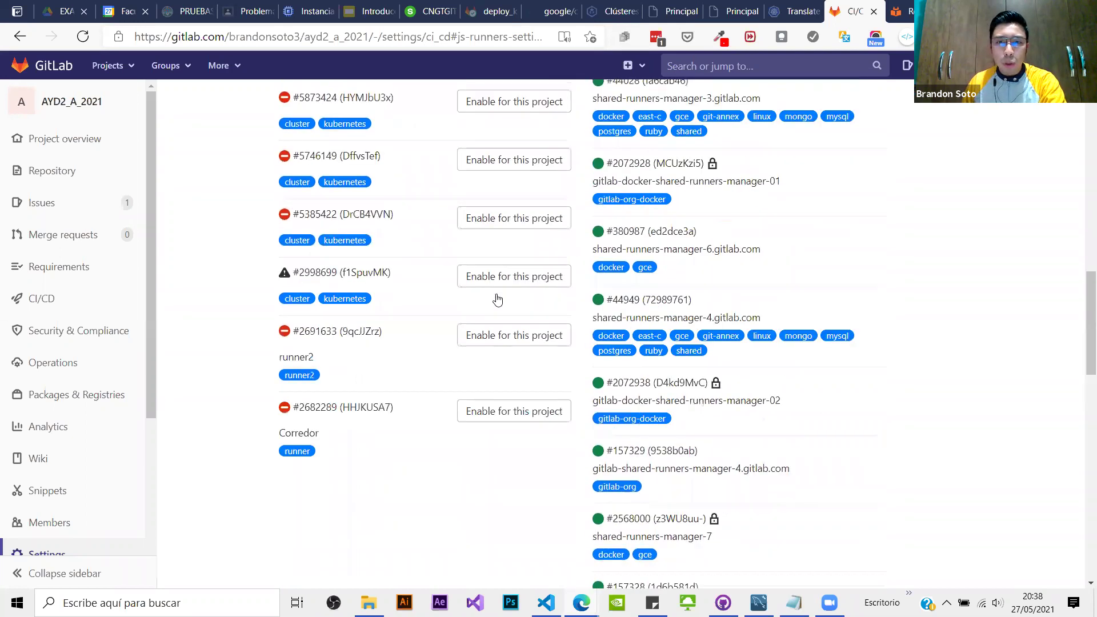
scroll(685, 265, "up", 2)
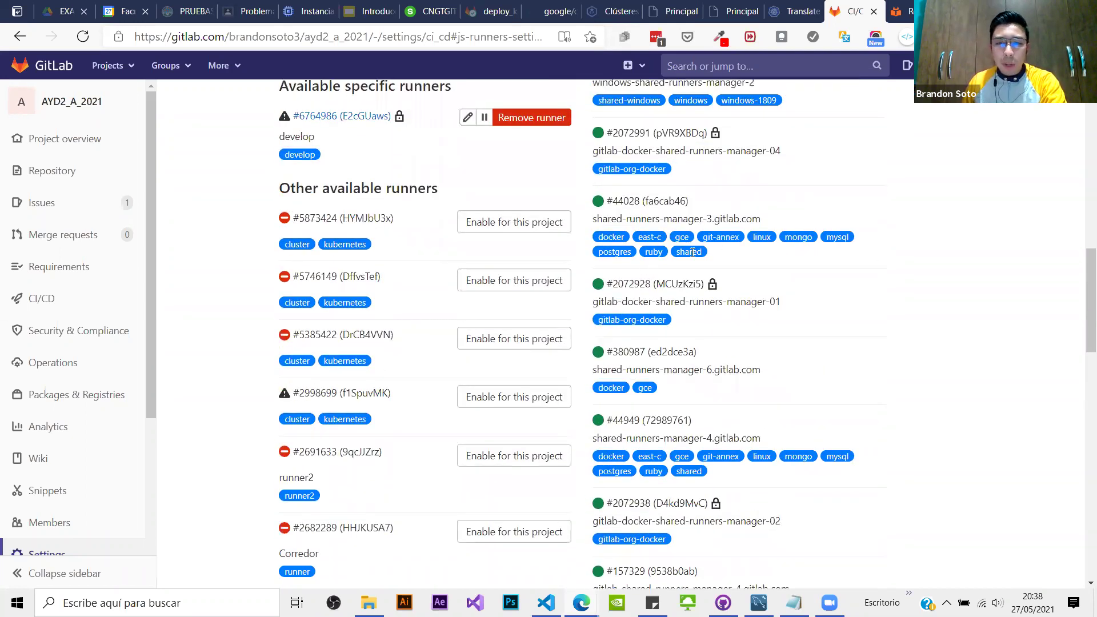
scroll(703, 257, "up", 6)
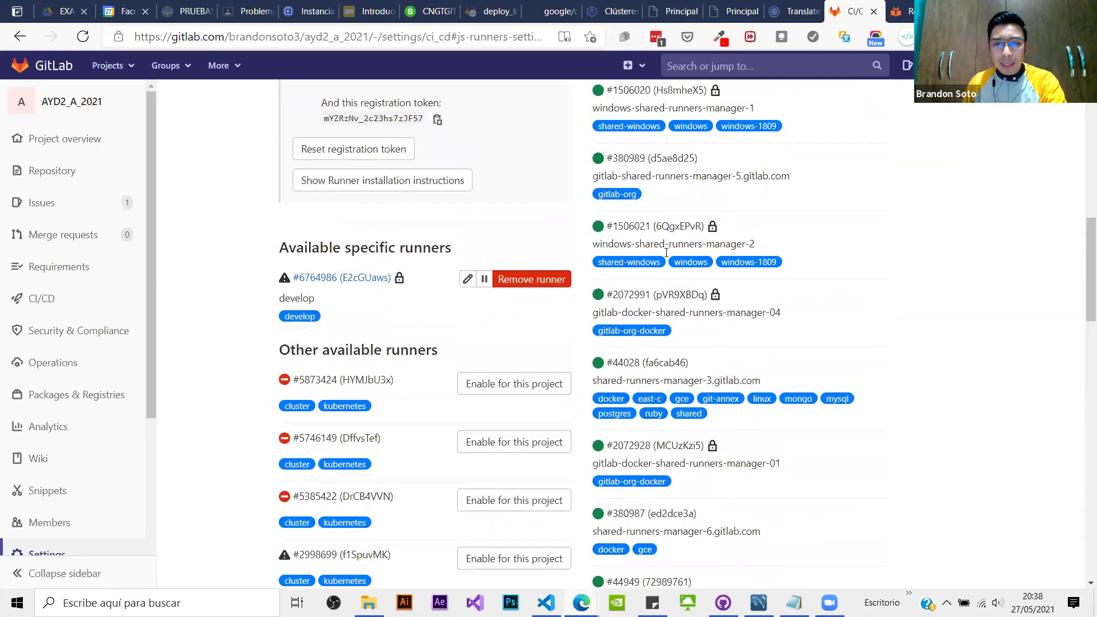
scroll(653, 269, "up", 4)
scroll(657, 263, "down", 10)
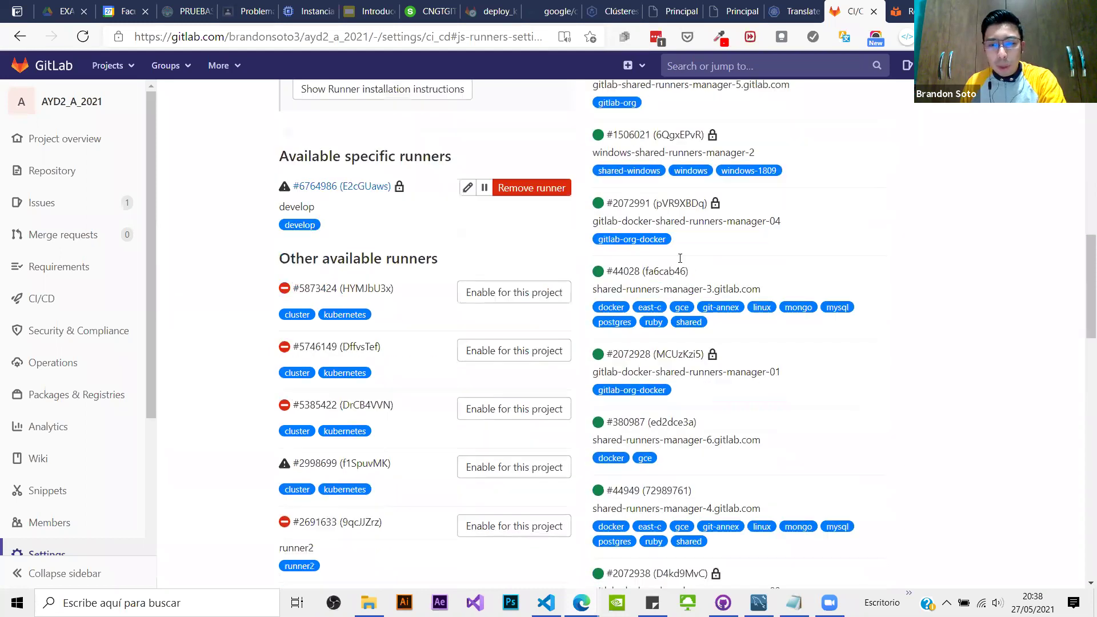
scroll(314, 291, "down", 1)
scroll(314, 291, "up", 3)
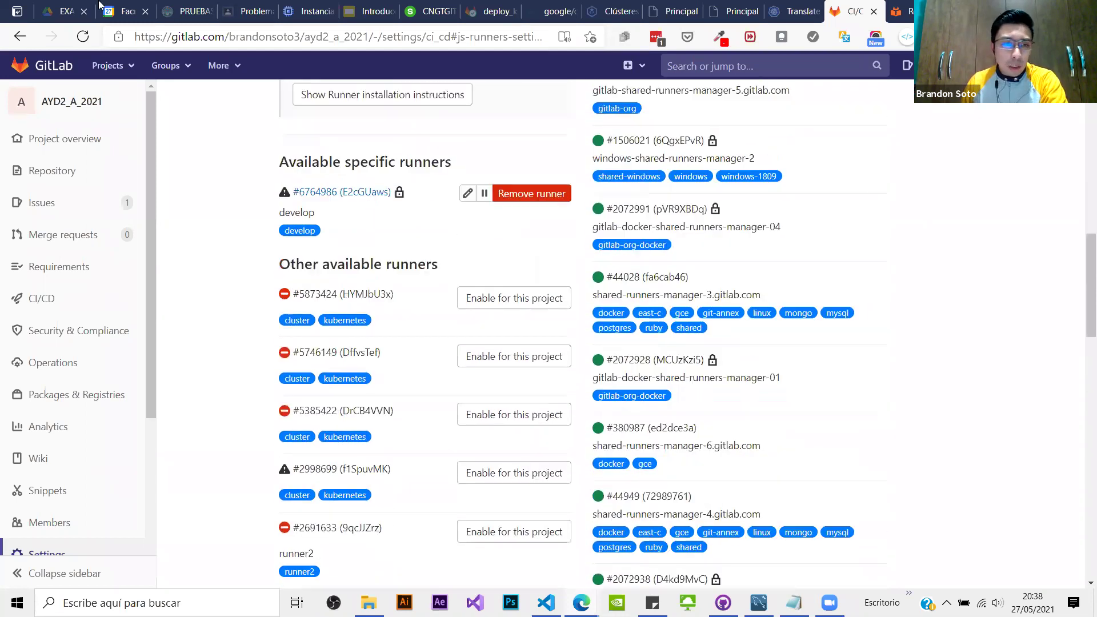
Step: Reload the CI/CD settings page and open the develop runner's details to inspect its properties, especially whether it is active
left_click(84, 37)
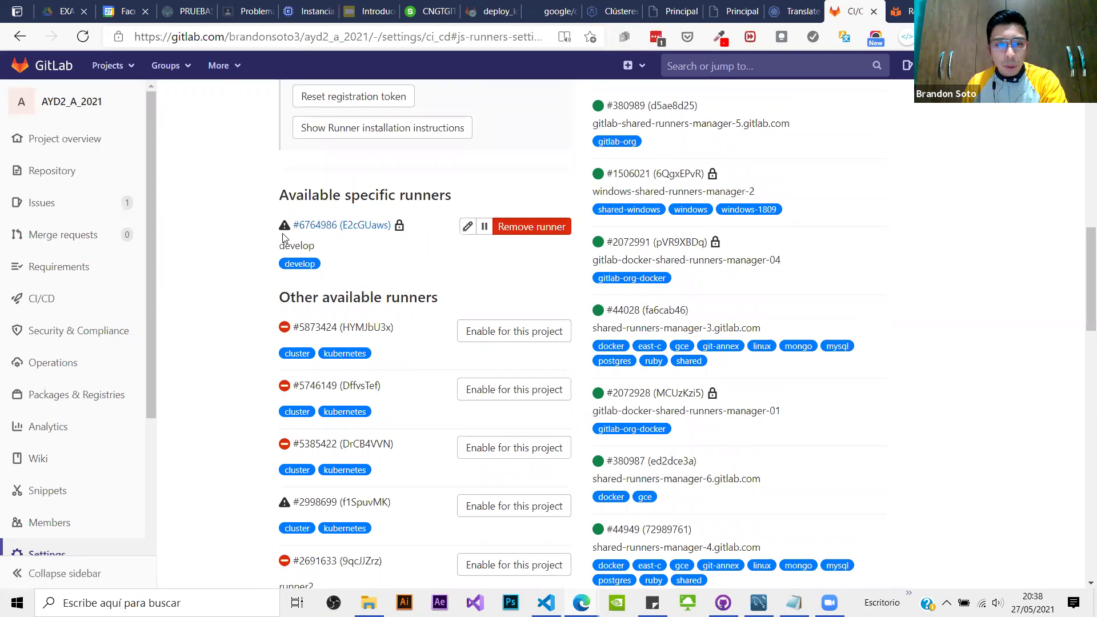
left_click(358, 228)
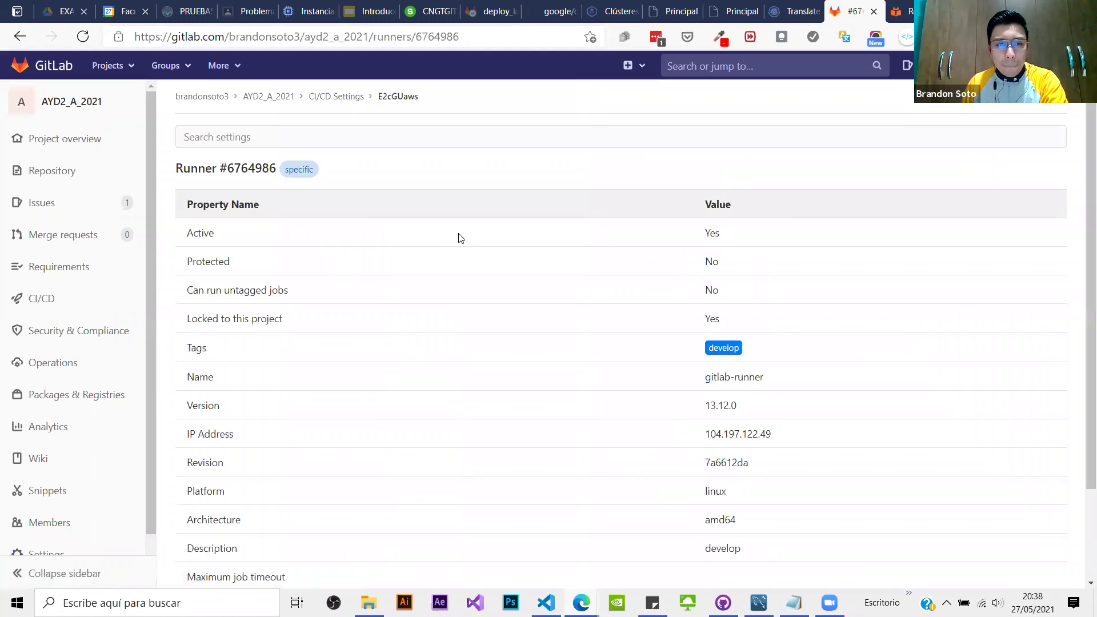
scroll(708, 226, "down", 2)
scroll(719, 221, "up", 2)
left_click_drag(184, 233, 755, 231)
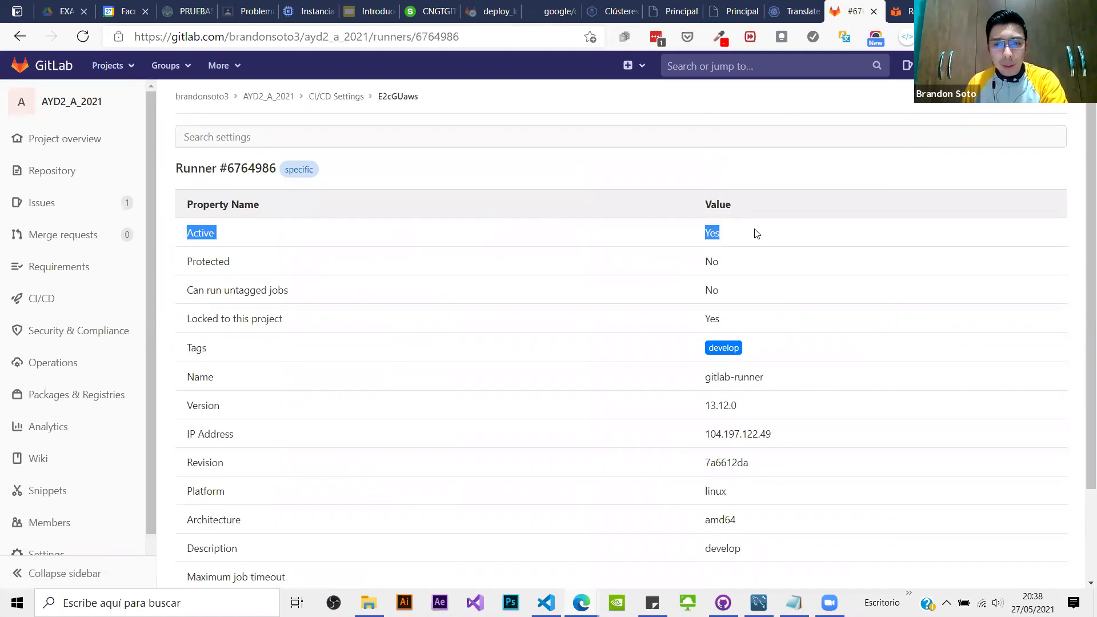
Step: Return to the project's CI/CD settings and expand the Runners section to recheck the develop runner's status
left_click(9, 39)
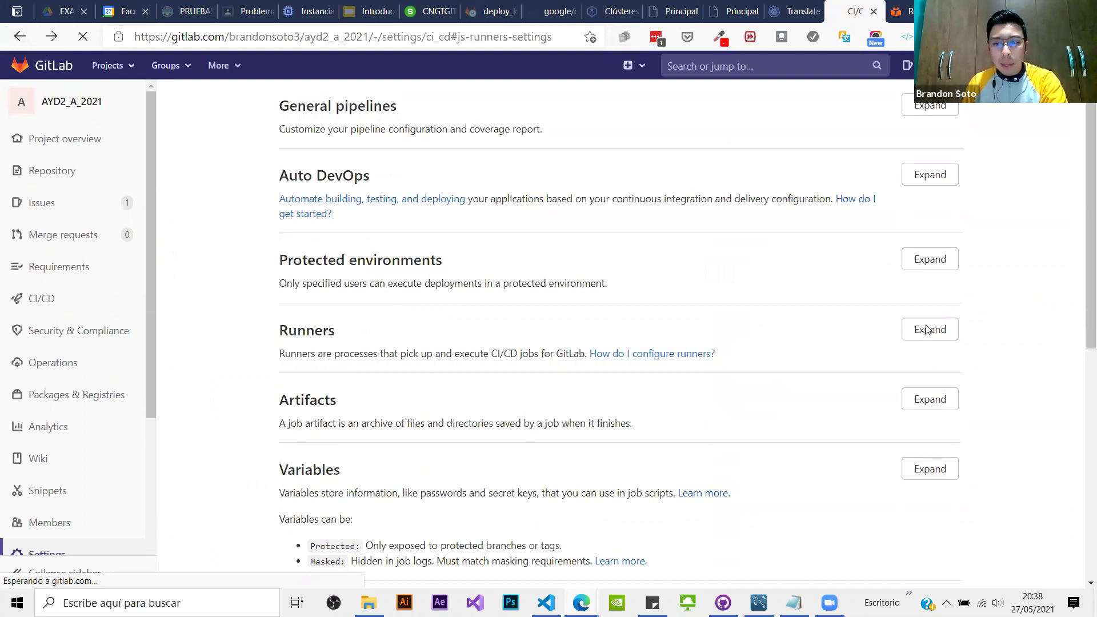
left_click(927, 330)
scroll(539, 321, "down", 10)
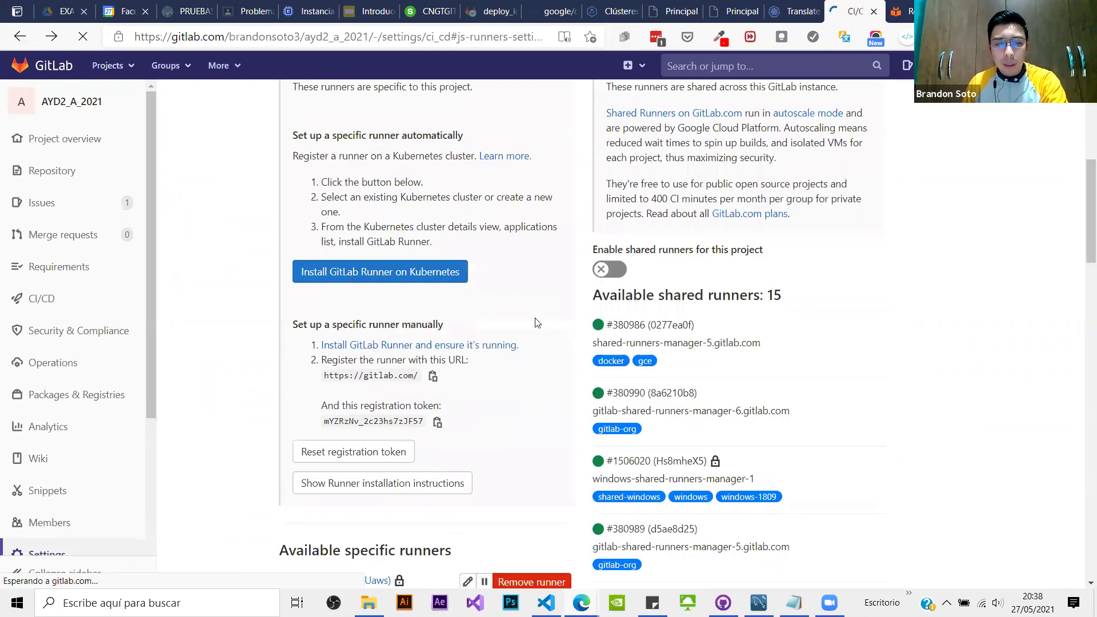
scroll(499, 343, "up", 5)
scroll(491, 342, "down", 4)
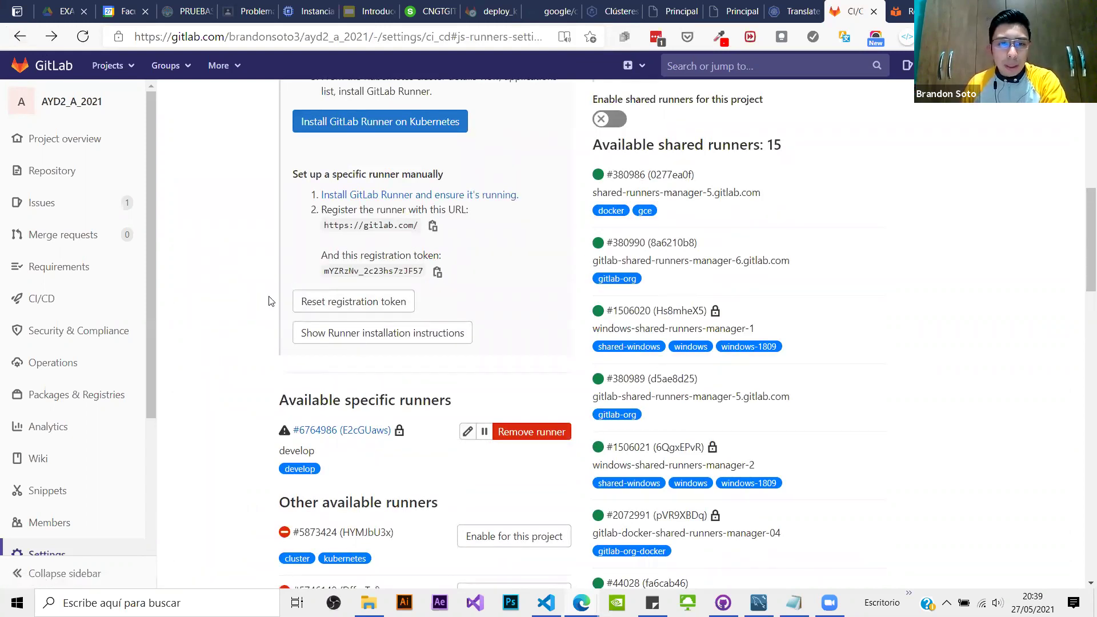
Step: Switch to the Introducción a CI/CD presentation in Google Slides and review the Gitlab Runners slide and the CI/CD pipeline diagram
left_click(359, 15)
left_click(77, 460)
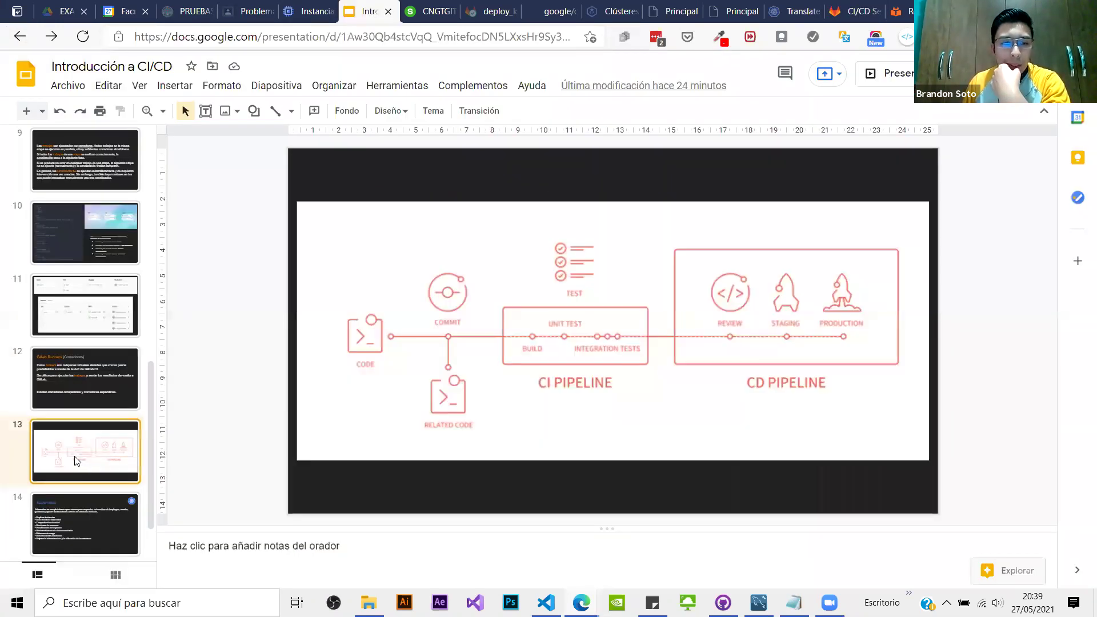
left_click(64, 407)
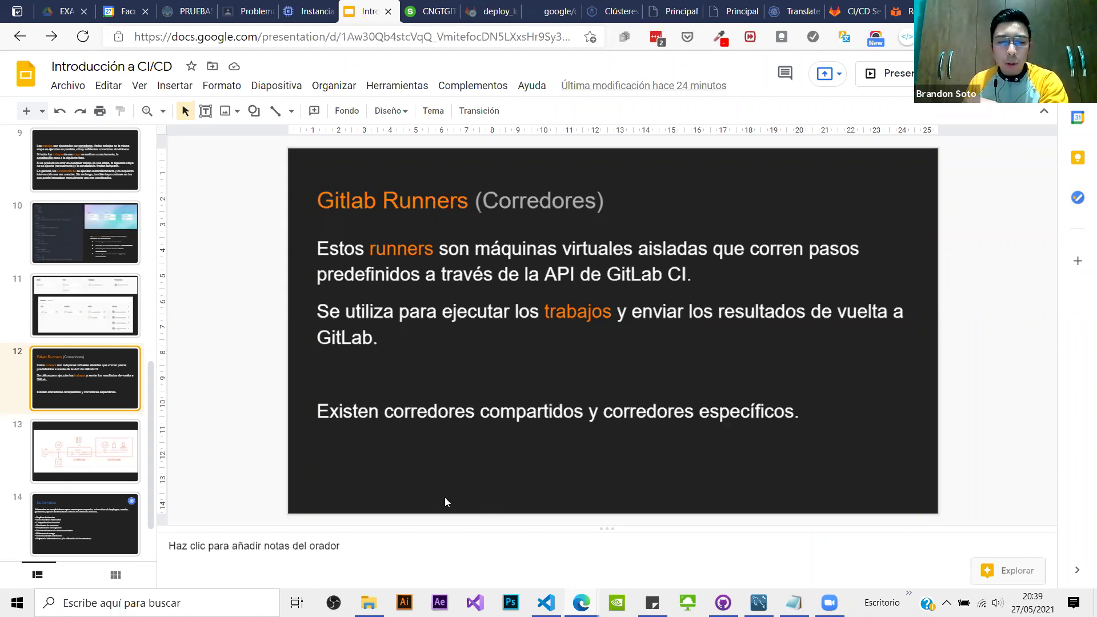
left_click(82, 440)
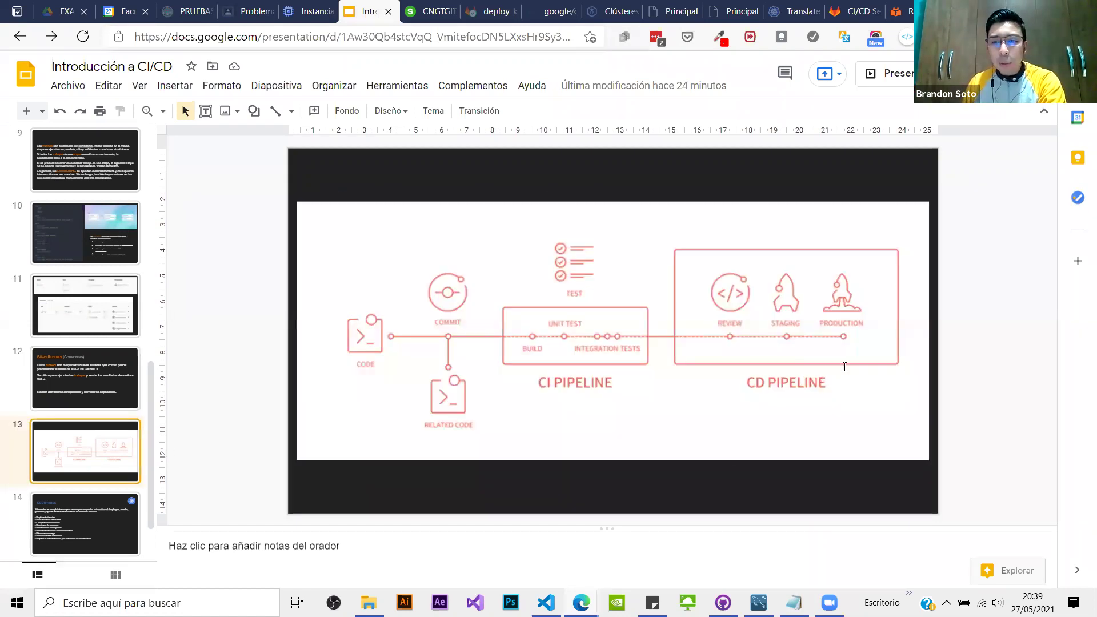
key("Down")
key("Up")
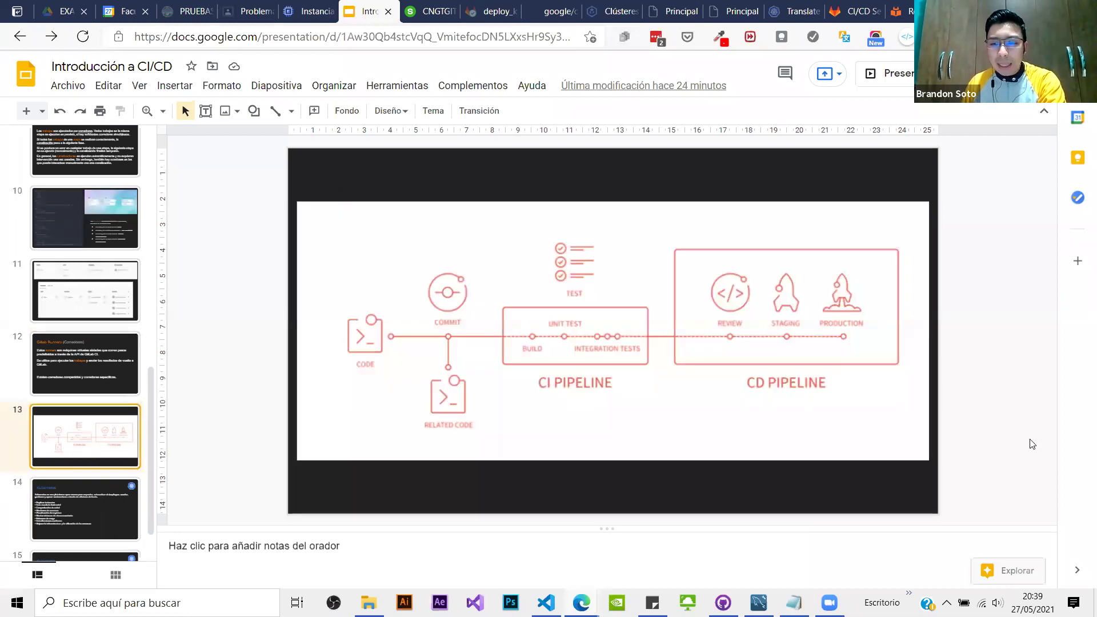